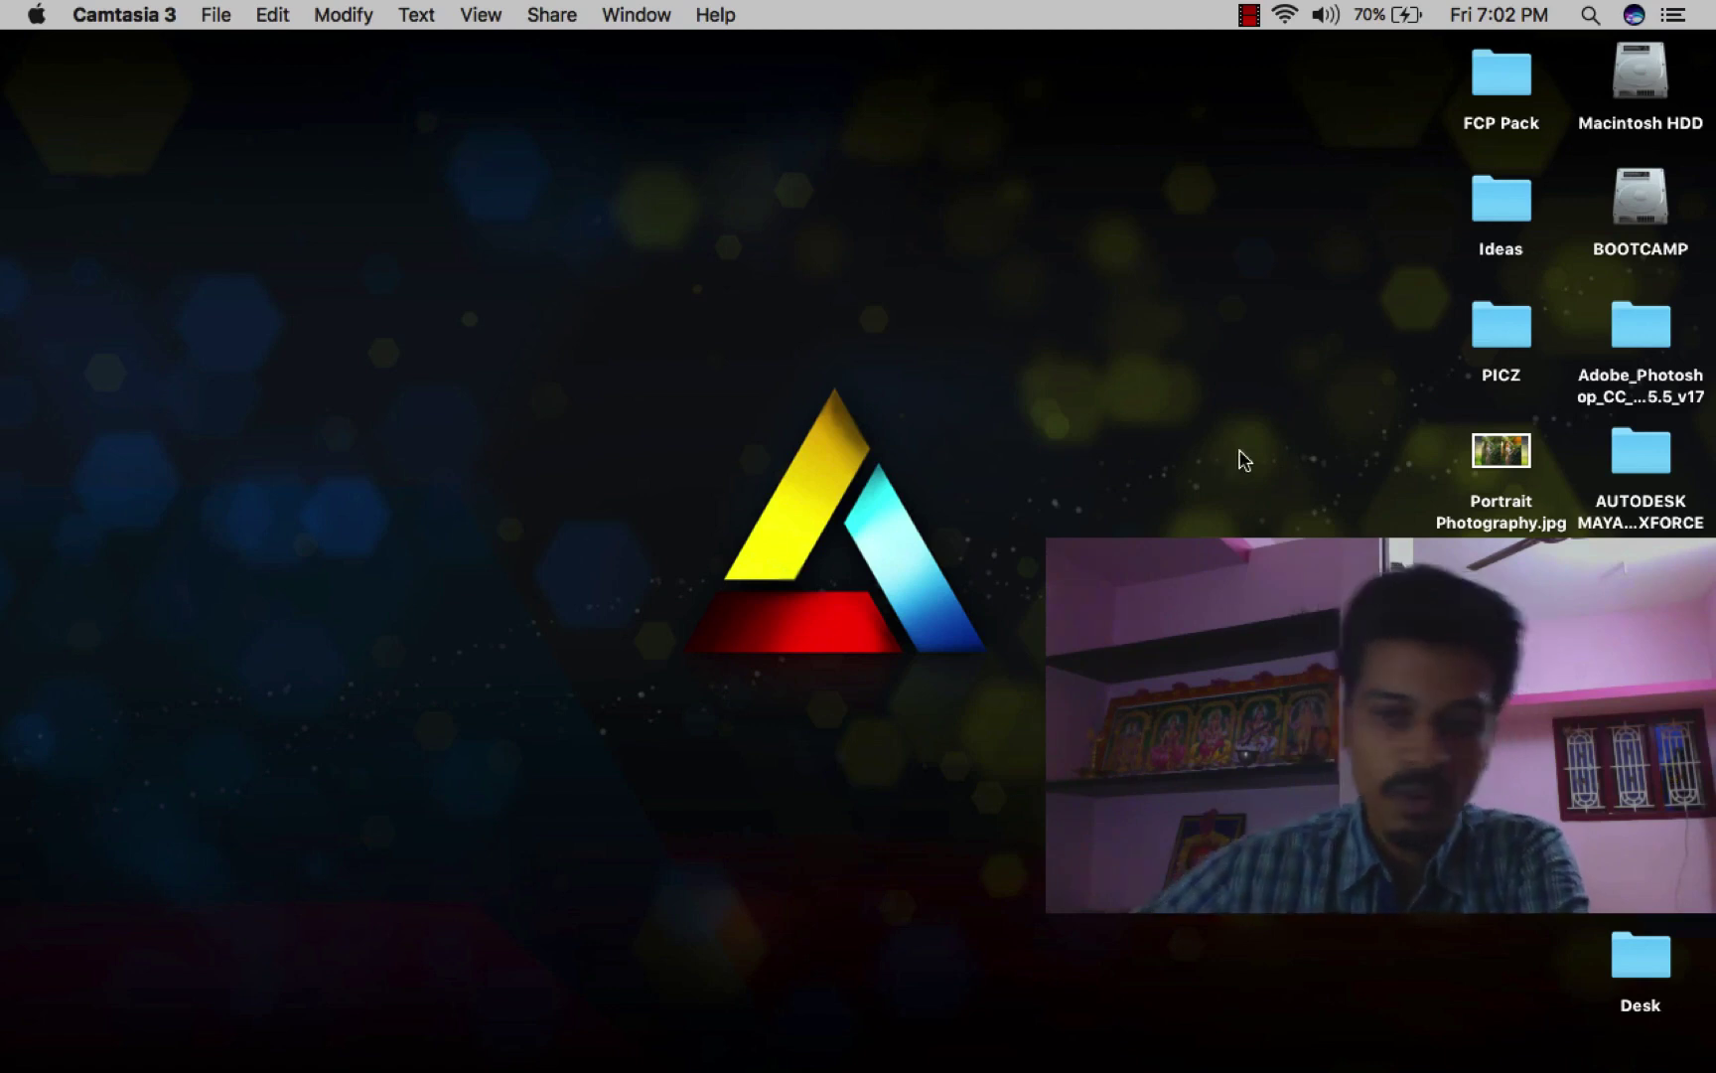
- Open the TOTRADLRSET folder and preview the preset installation instructions PDF
right_click(1220, 450)
left_click(1177, 417)
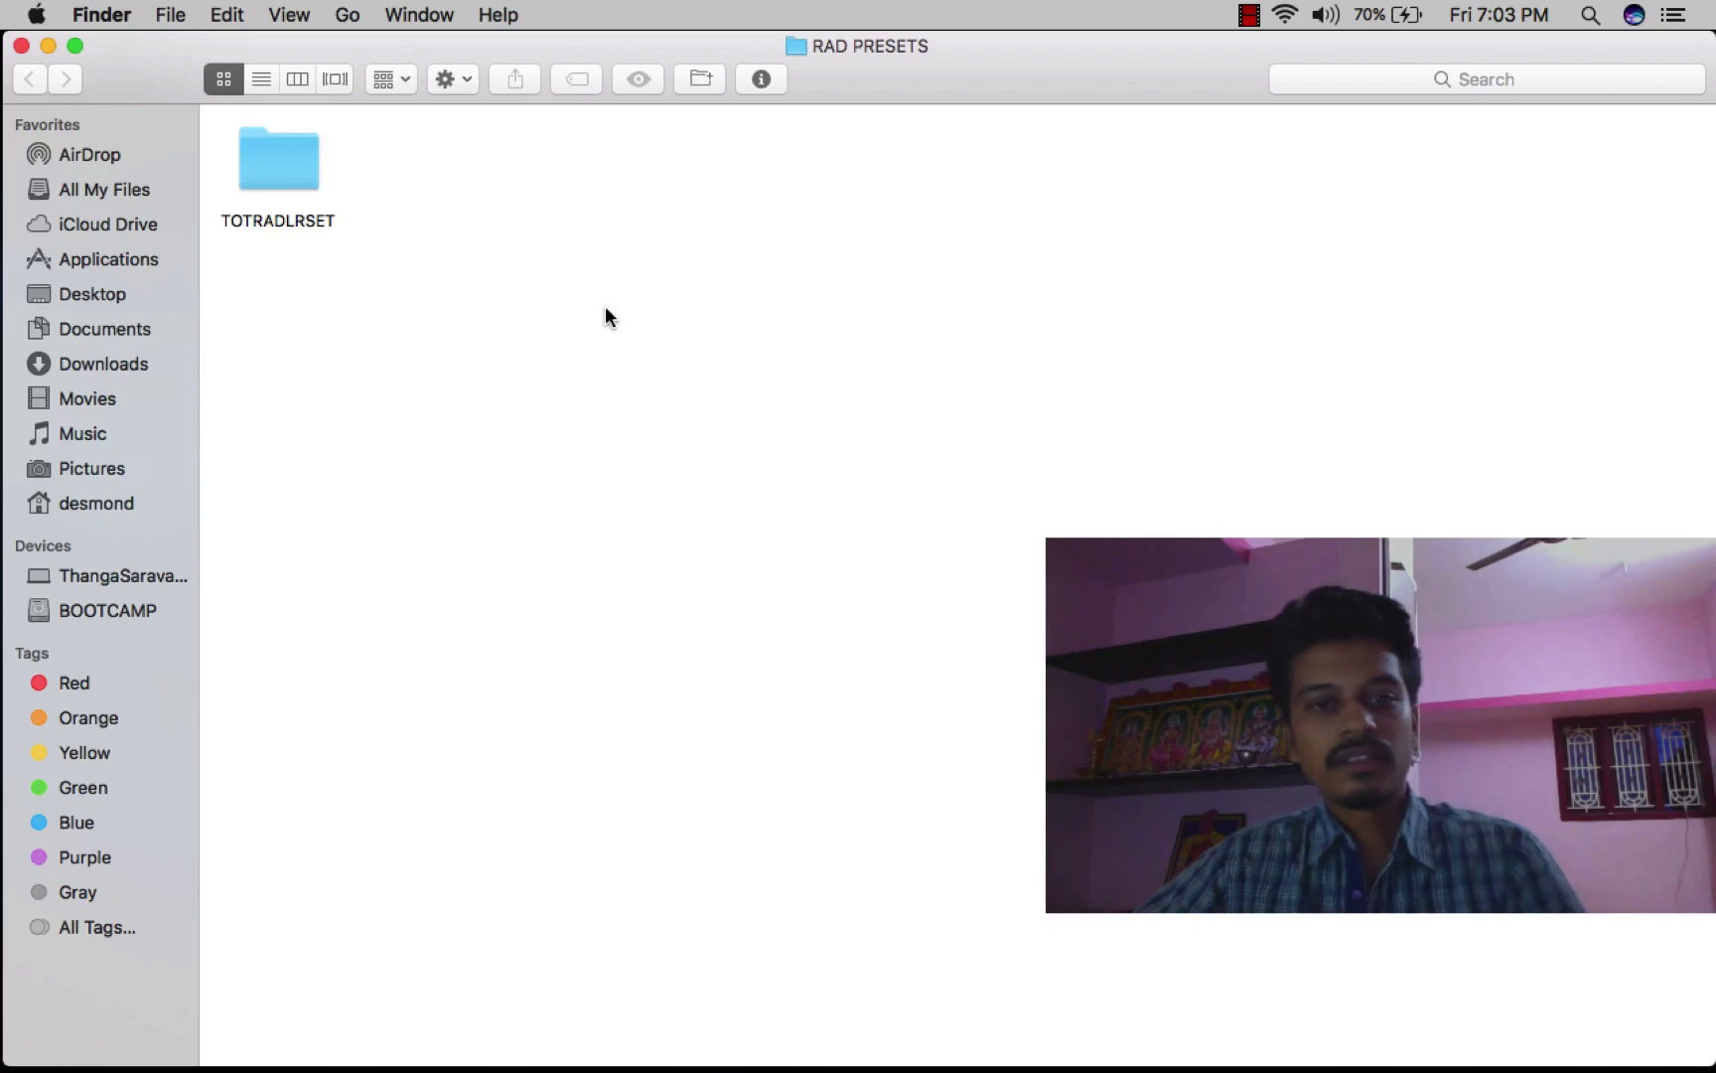
double_click(302, 173)
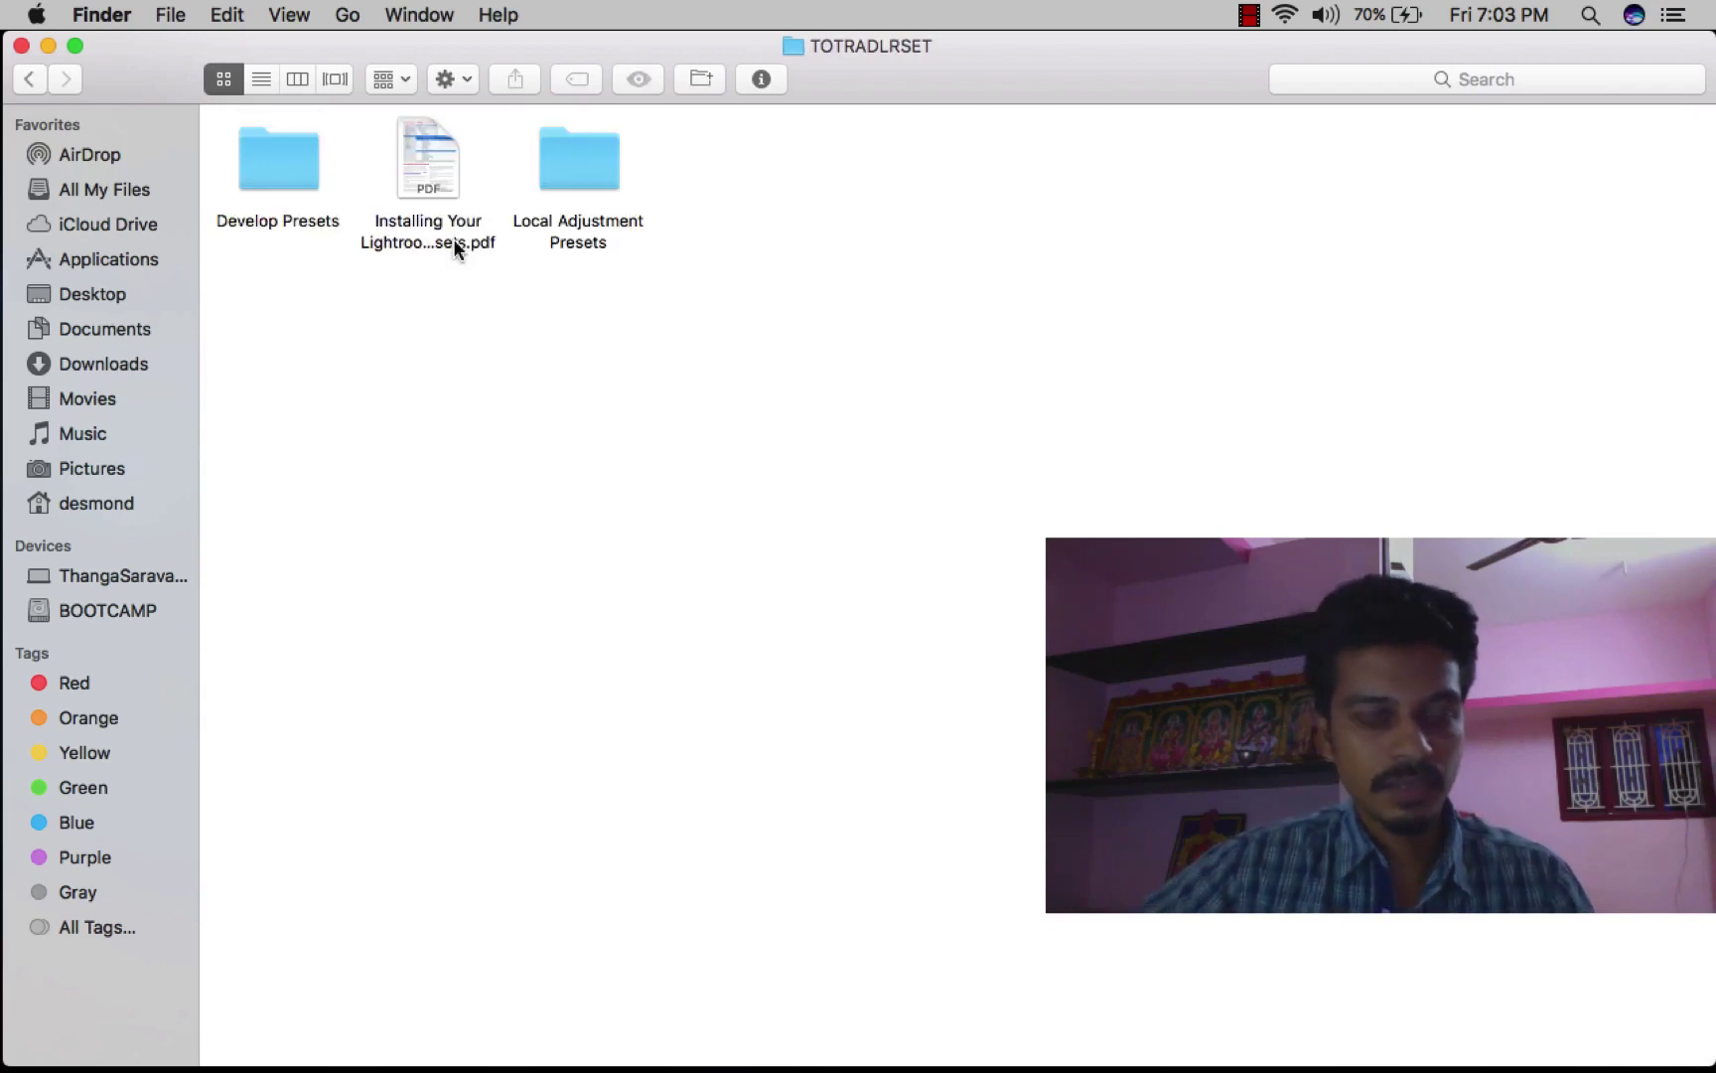
left_click(437, 163)
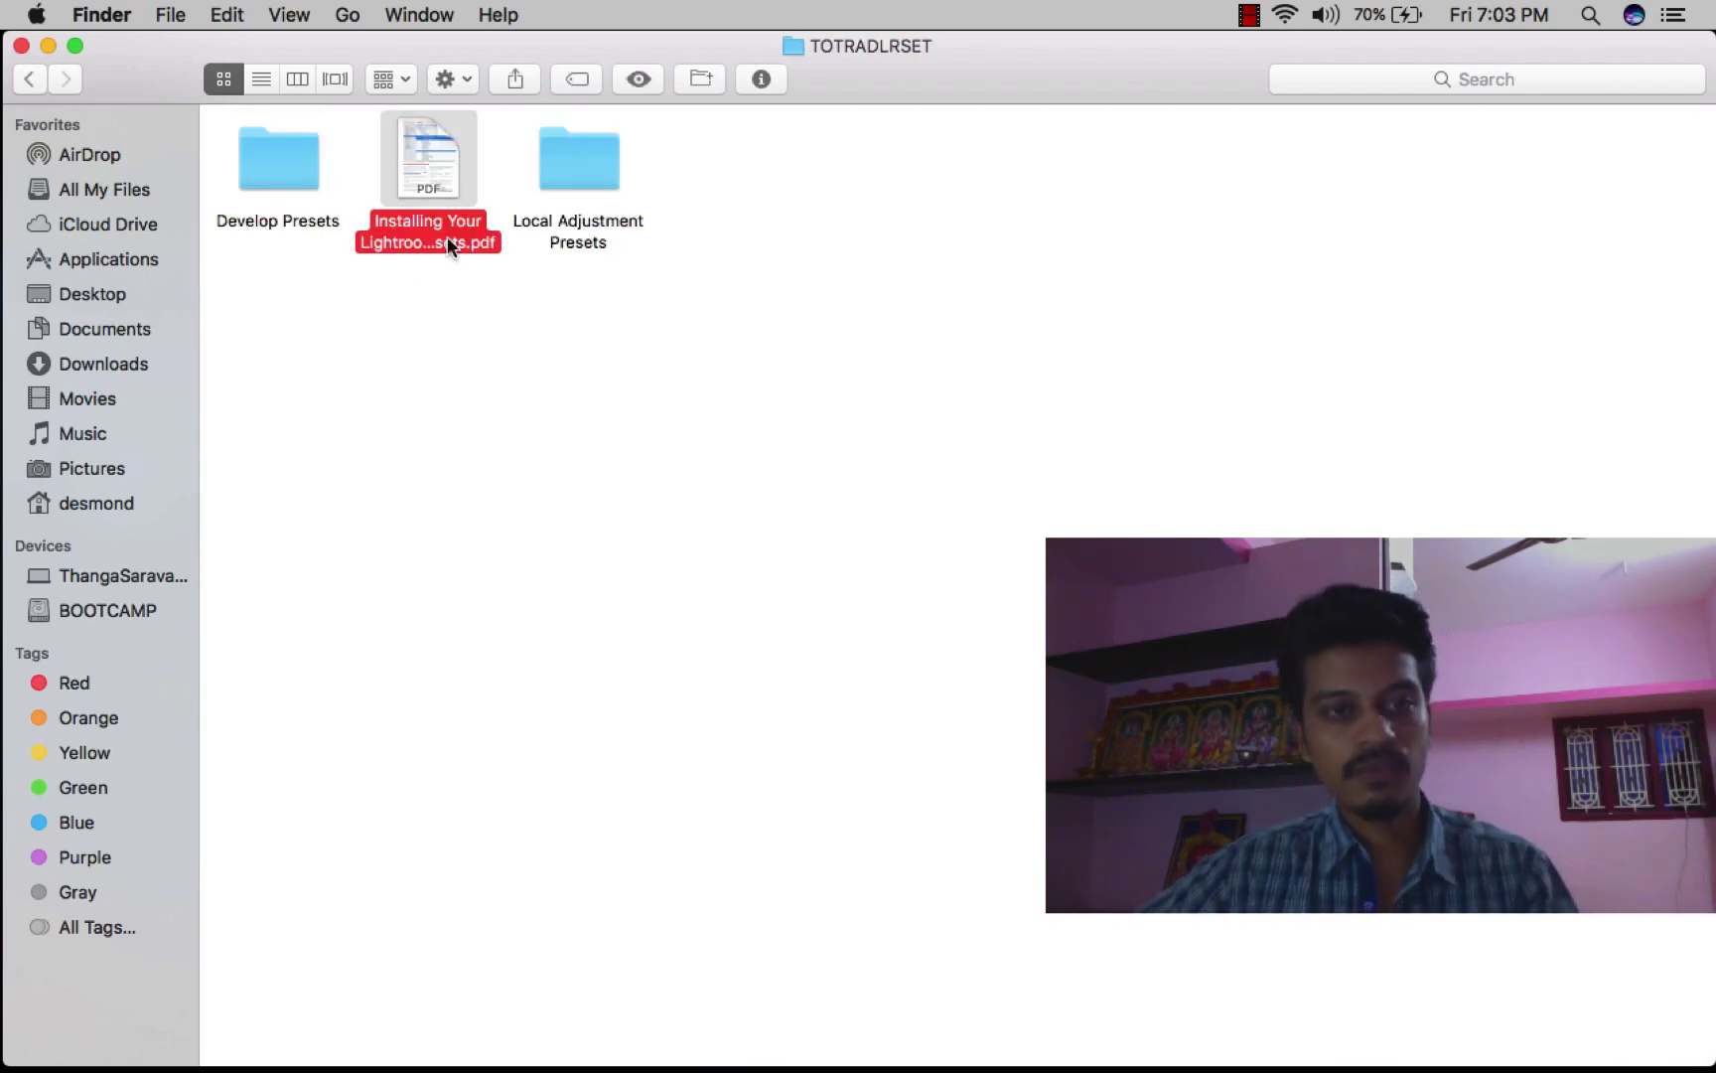
key("space")
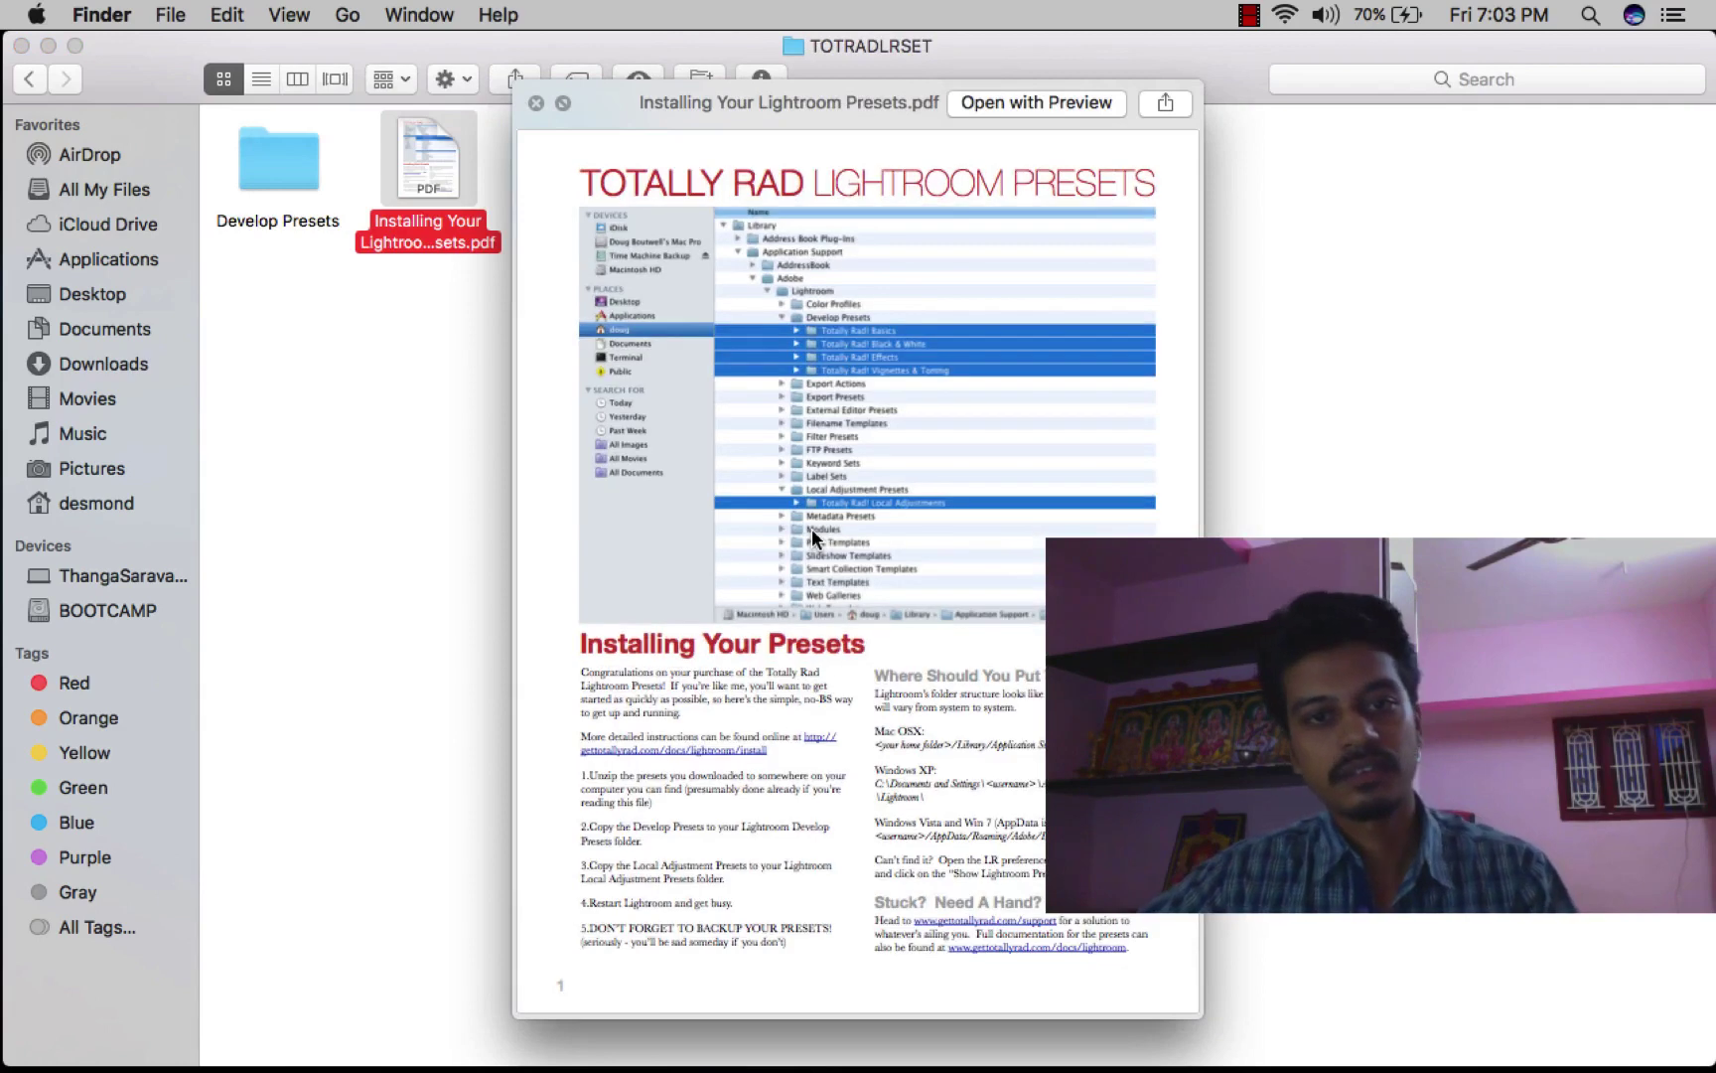
key("space")
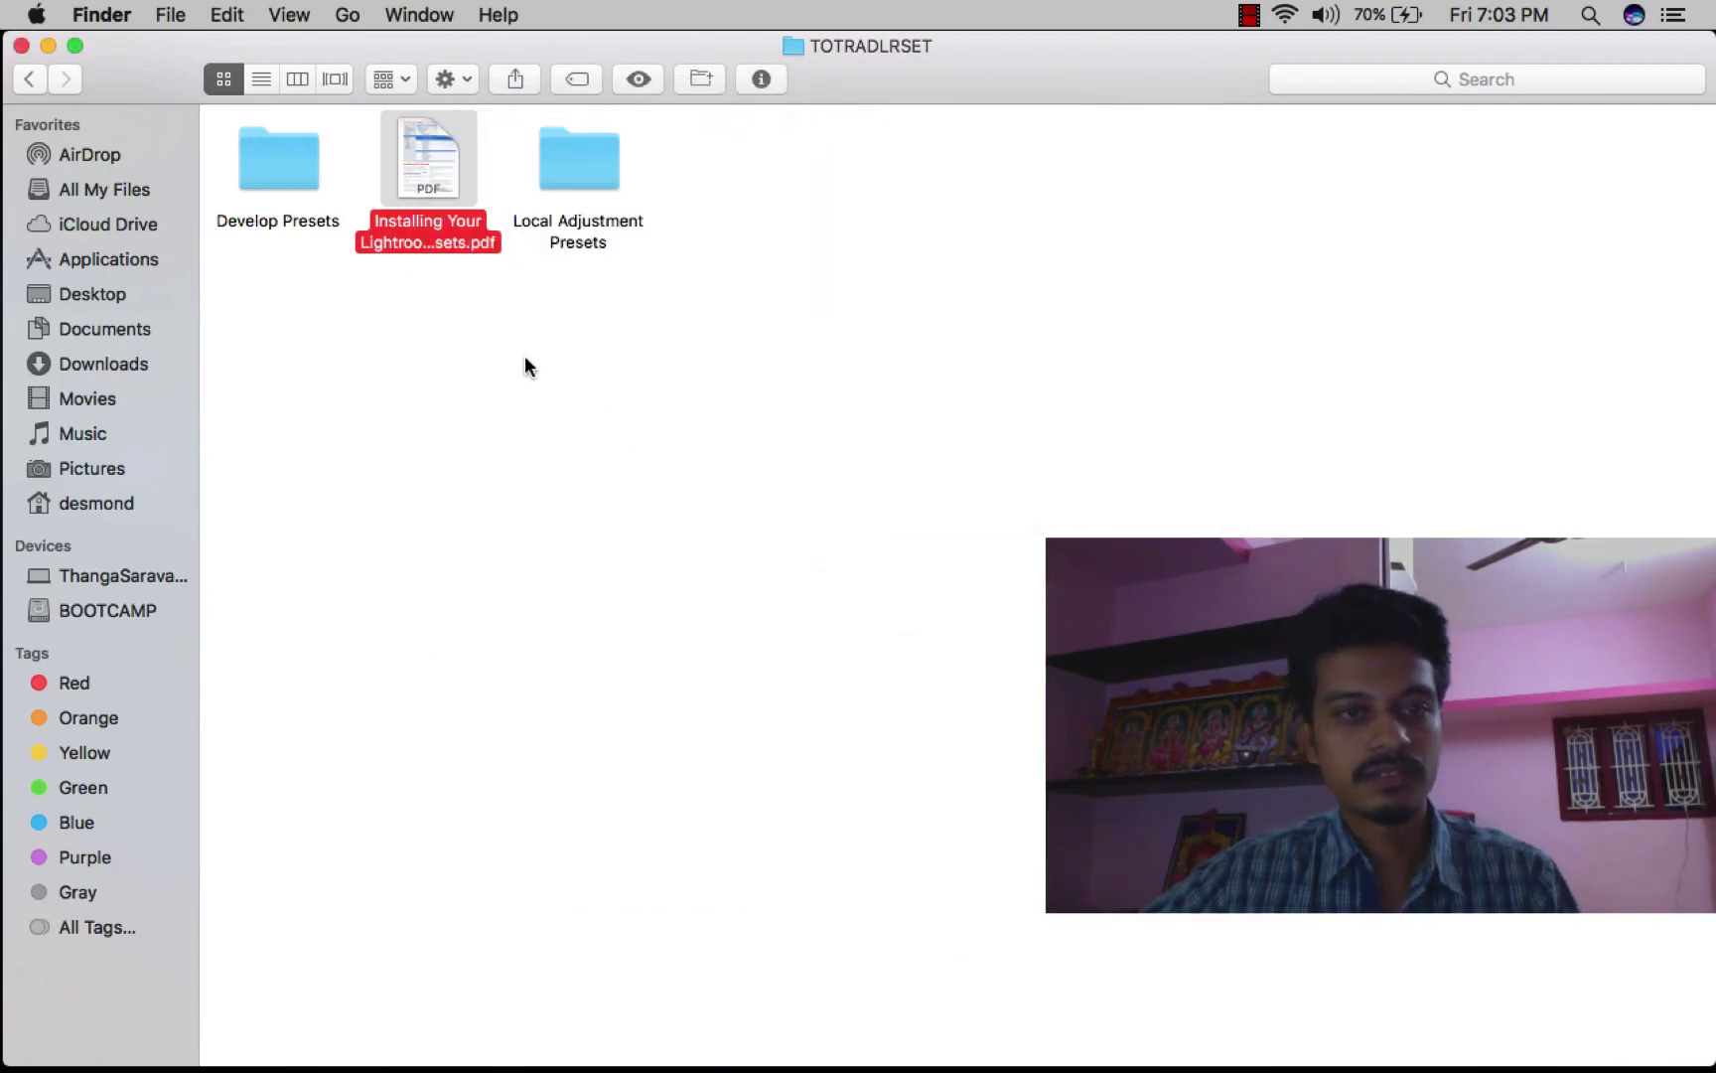
left_click(372, 291)
- Look through the Develop Presets and Local Adjustment Presets folders, then close Finder
double_click(296, 162)
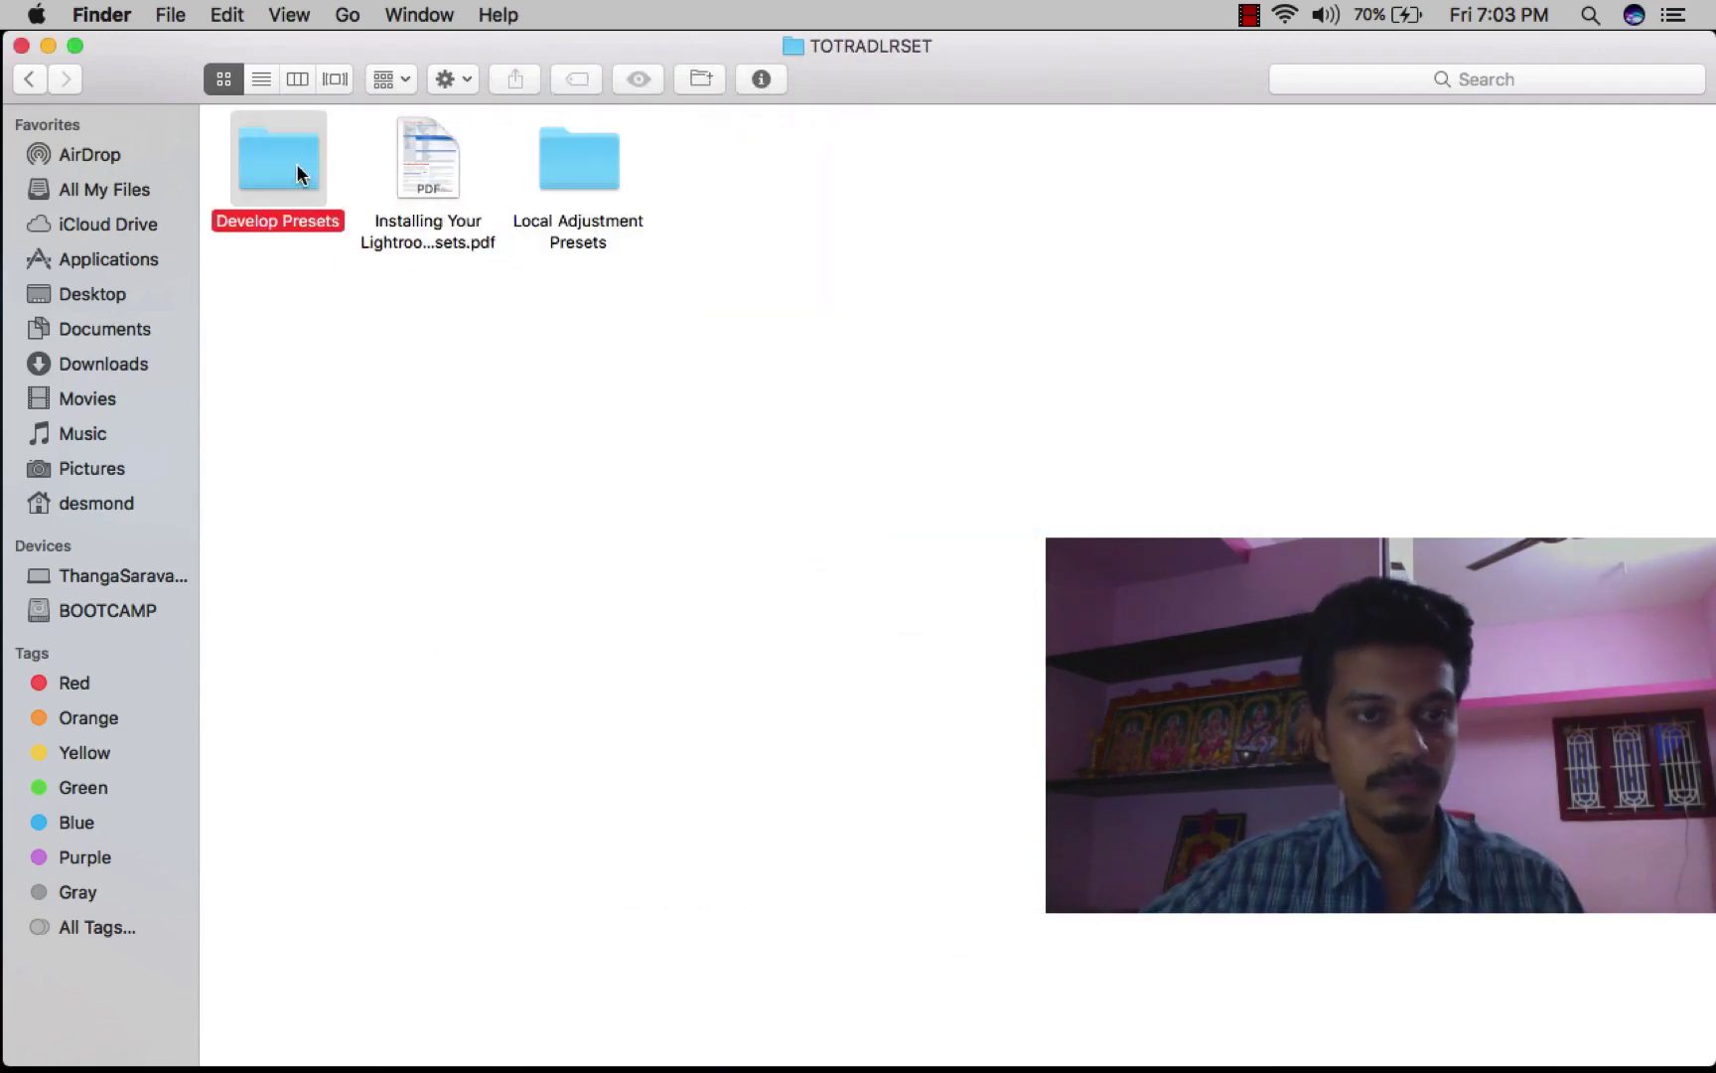
left_click_drag(958, 171, 272, 307)
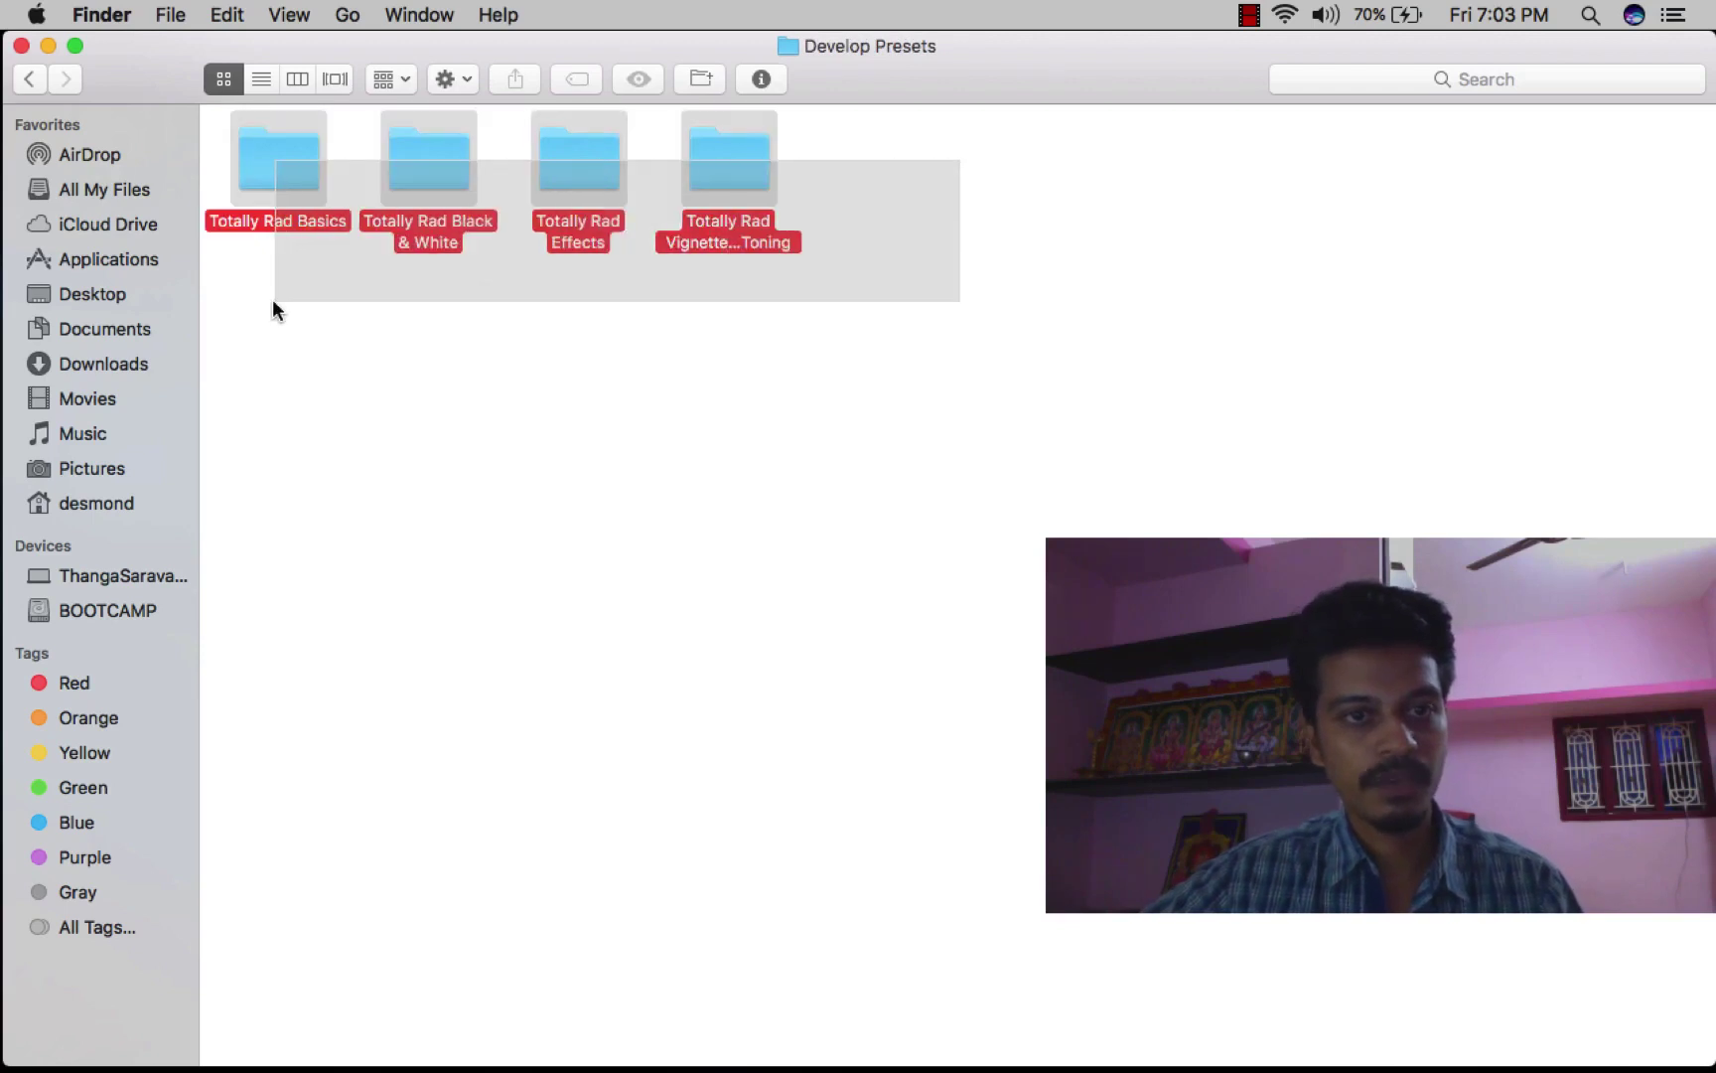
left_click(278, 309)
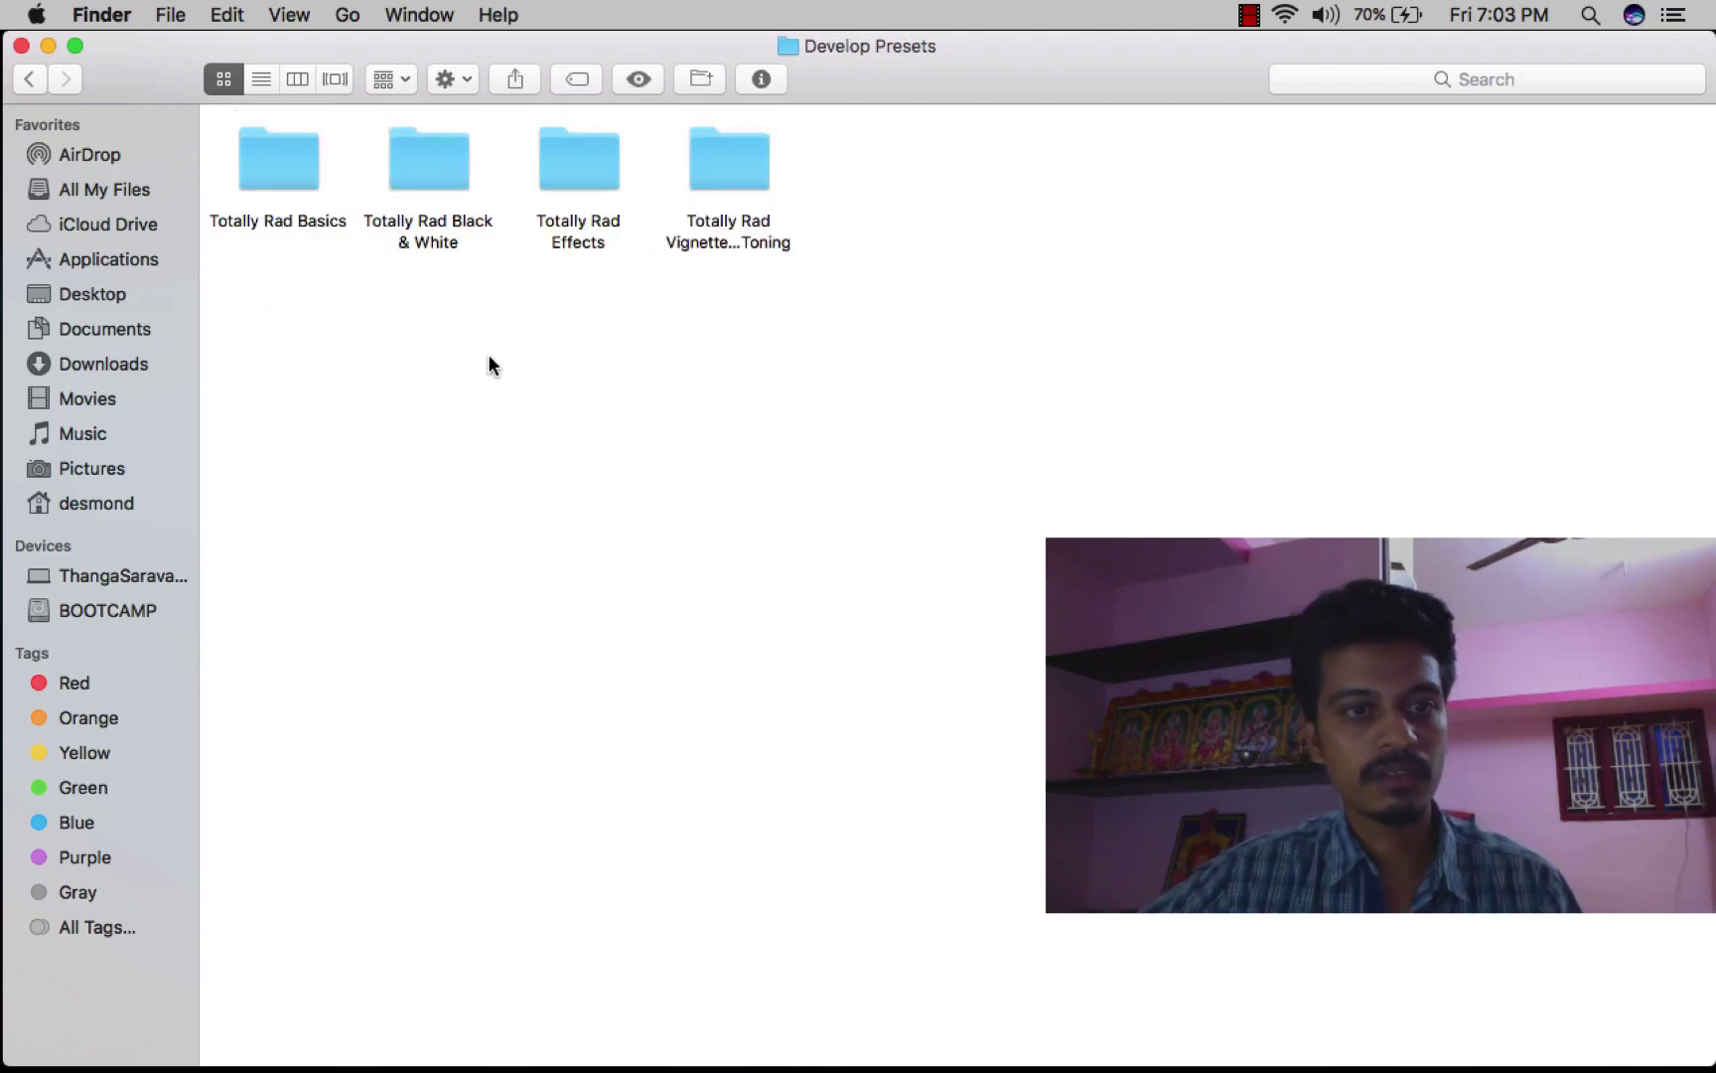
left_click(33, 84)
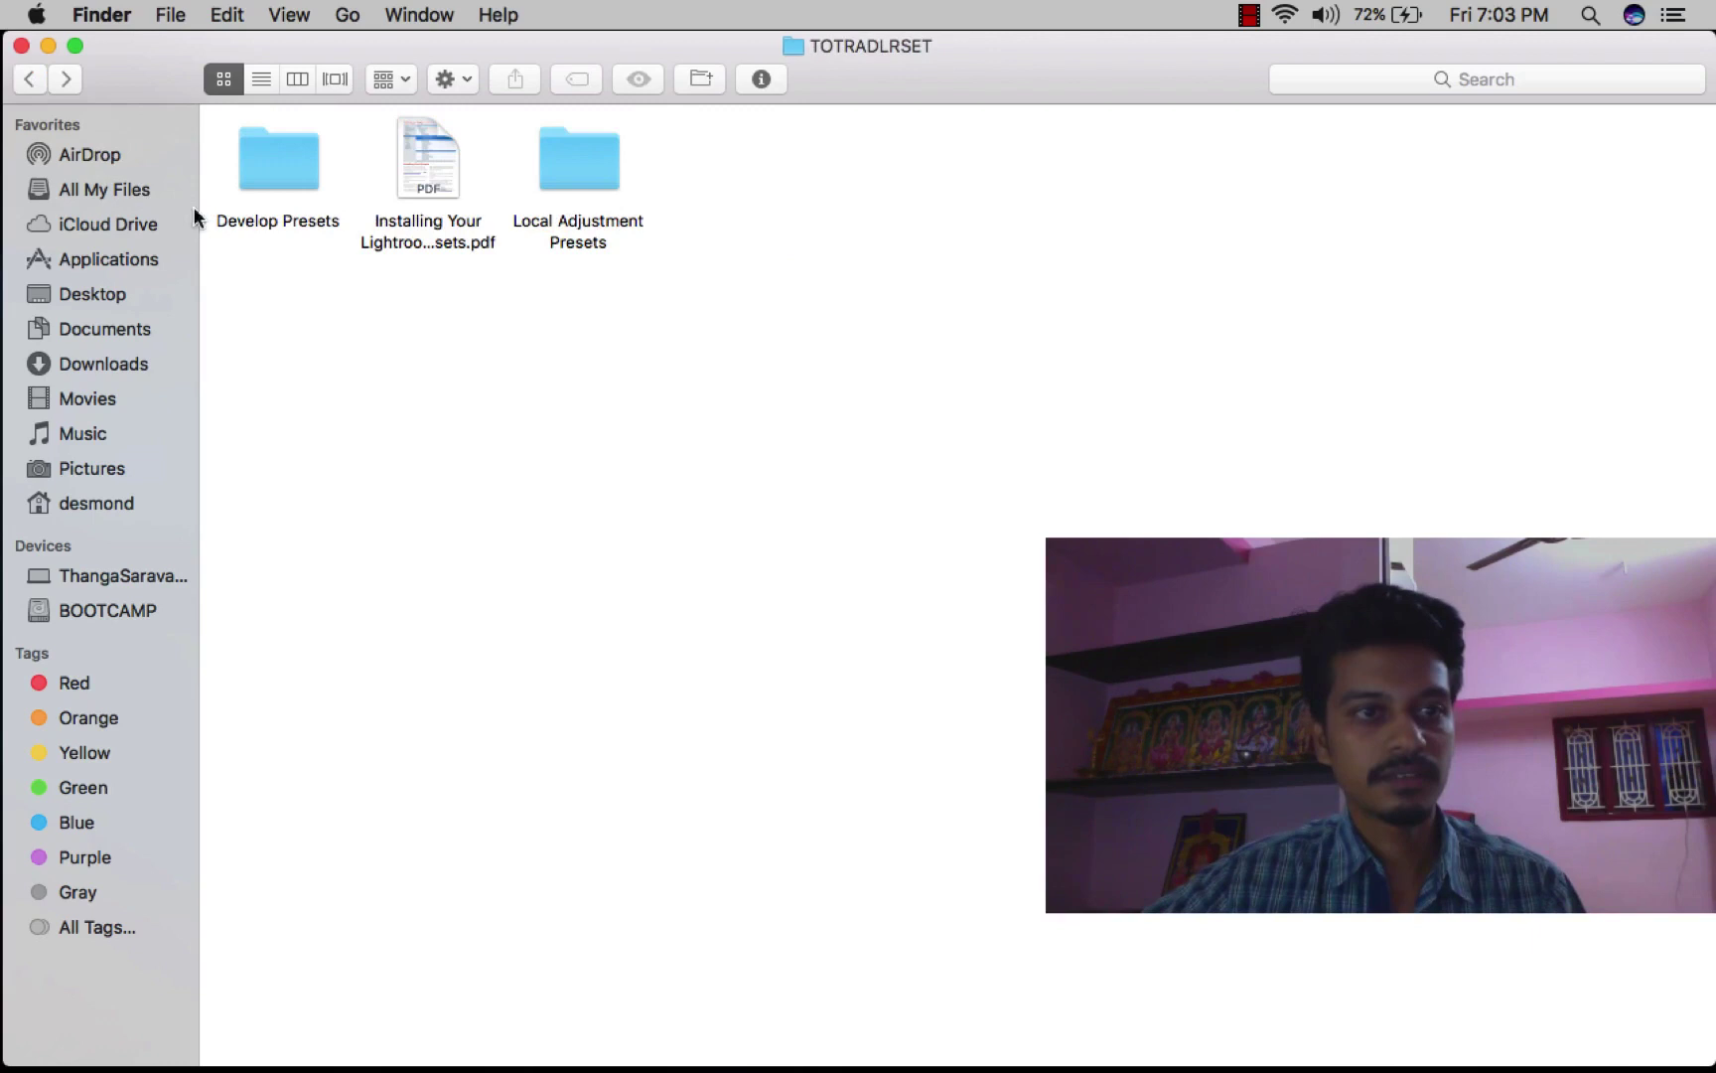
double_click(585, 161)
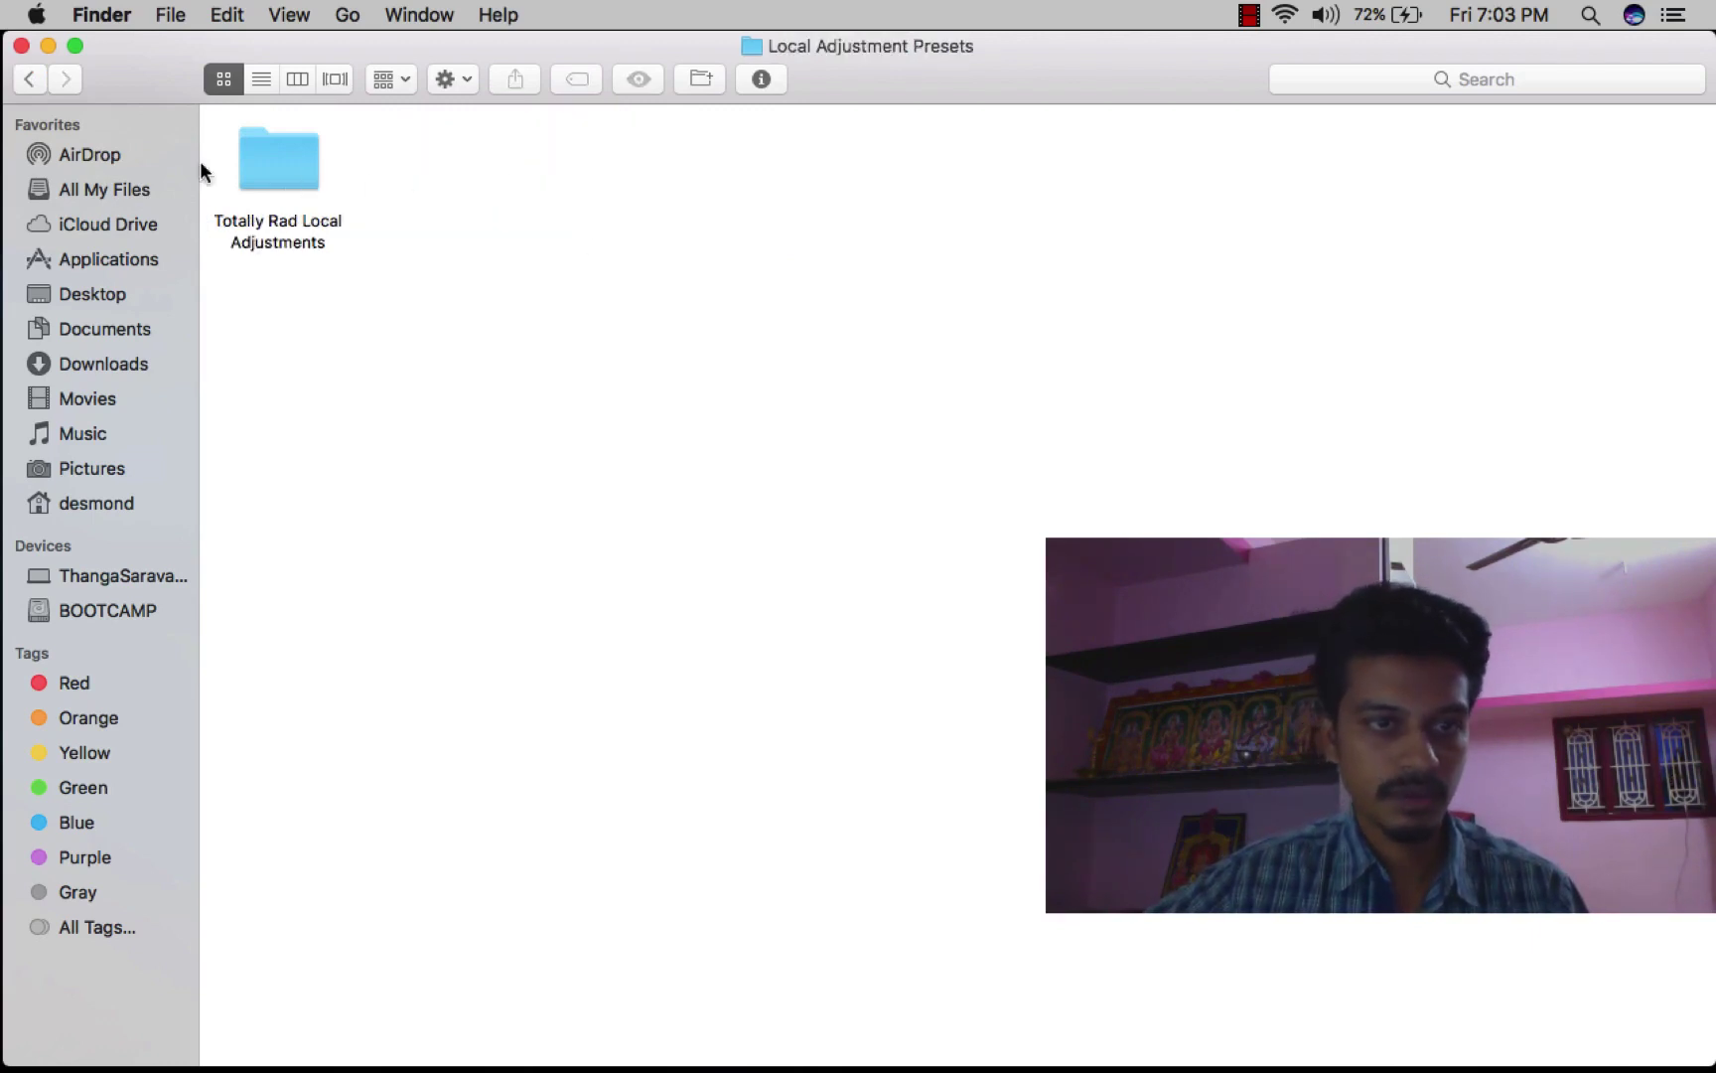
left_click(21, 46)
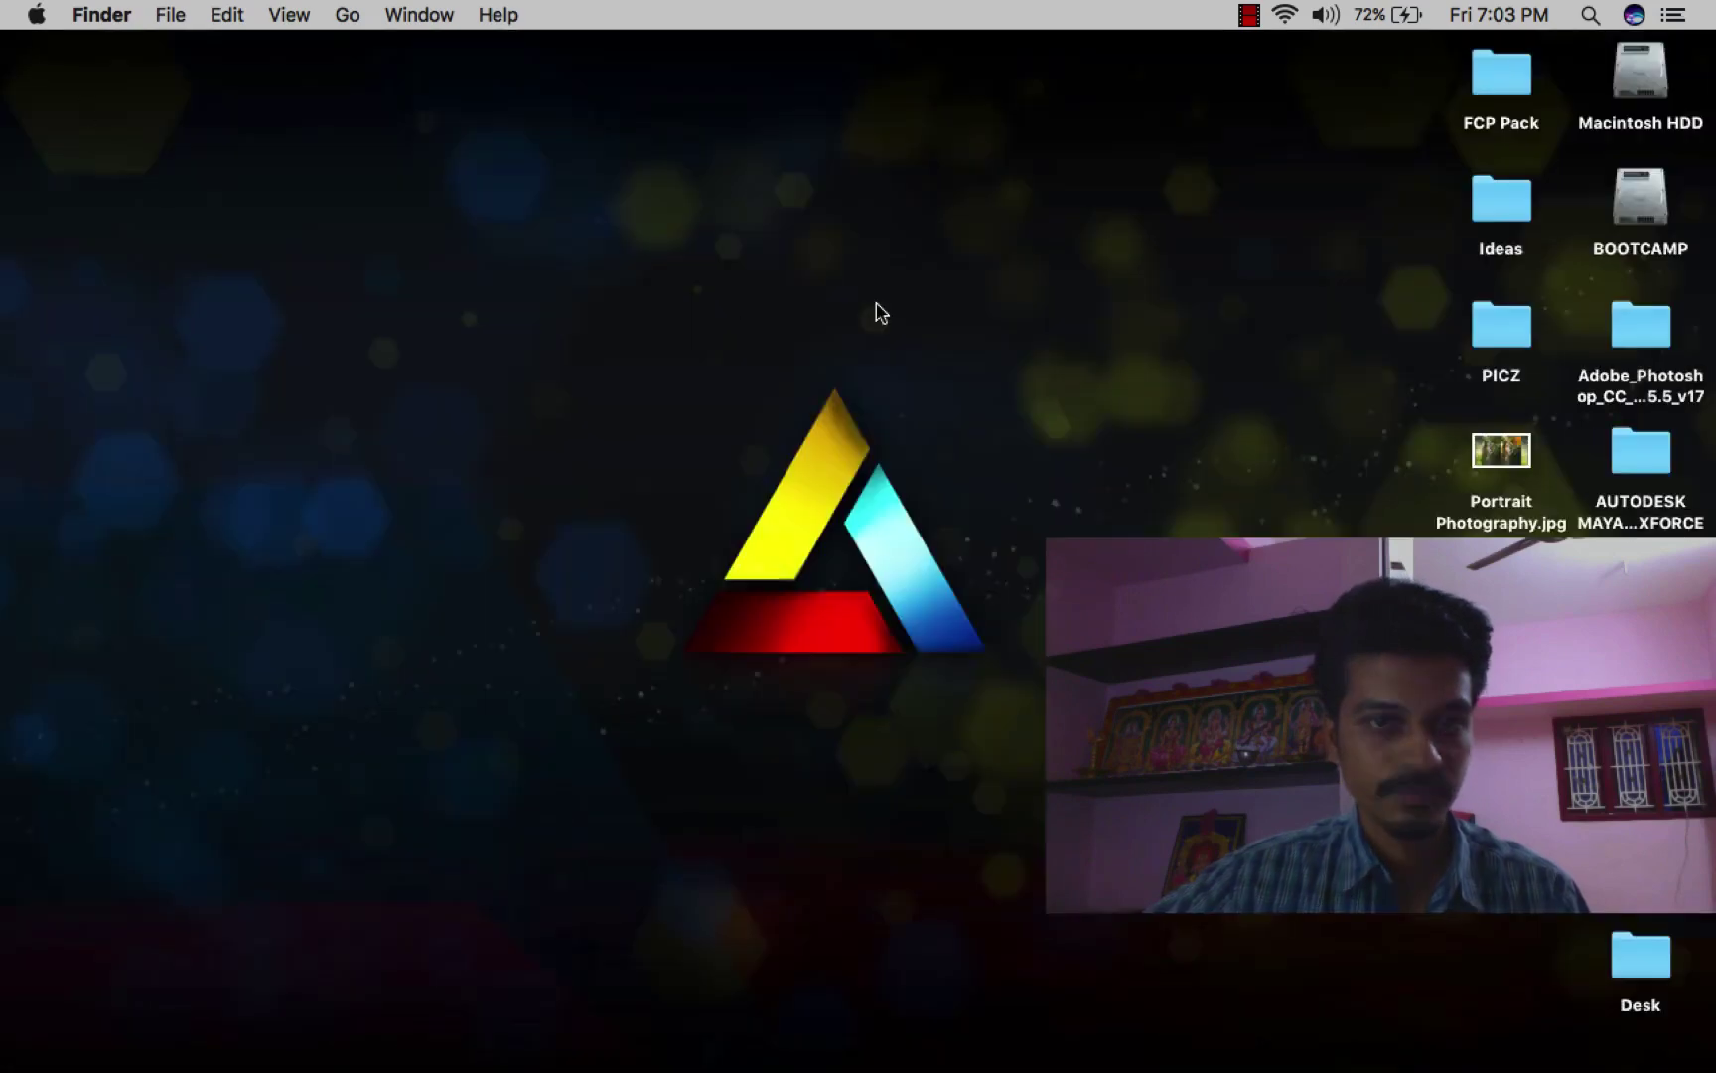
- In Lightroom, rate Field Stock.jpg five stars and make a virtual copy of it
mouse_move(1411, 1041)
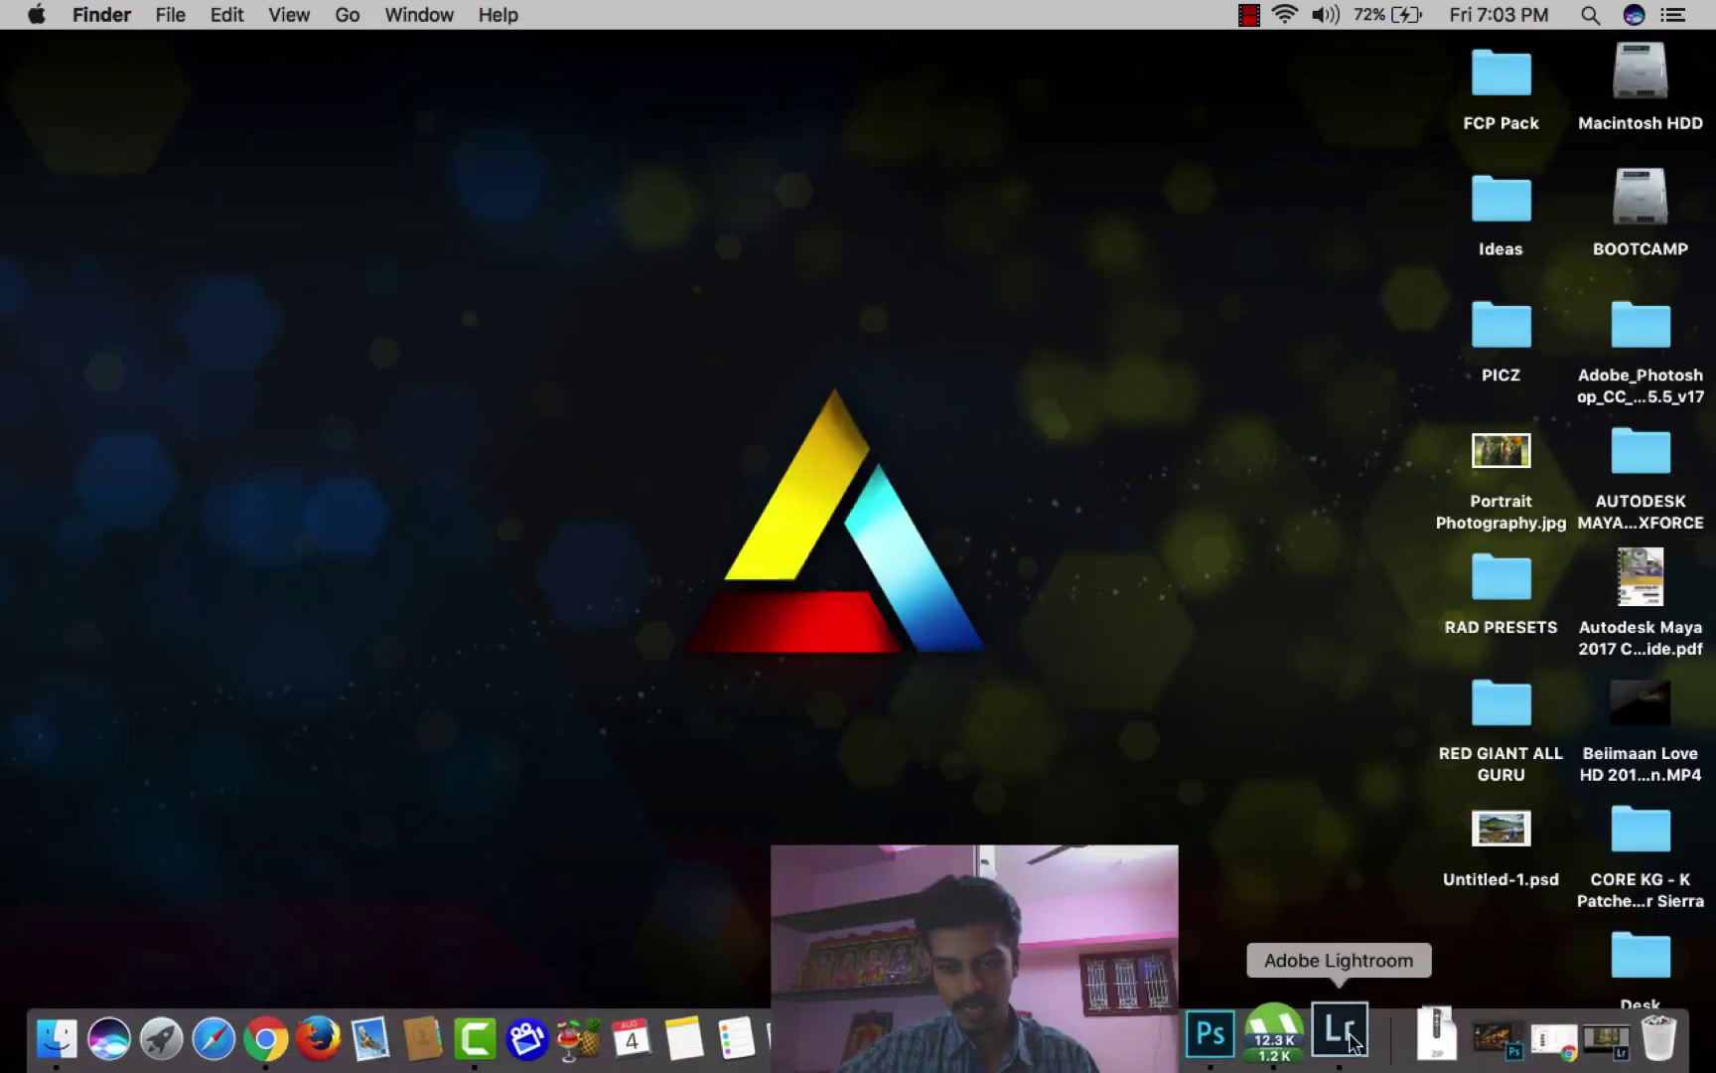
left_click(1327, 1033)
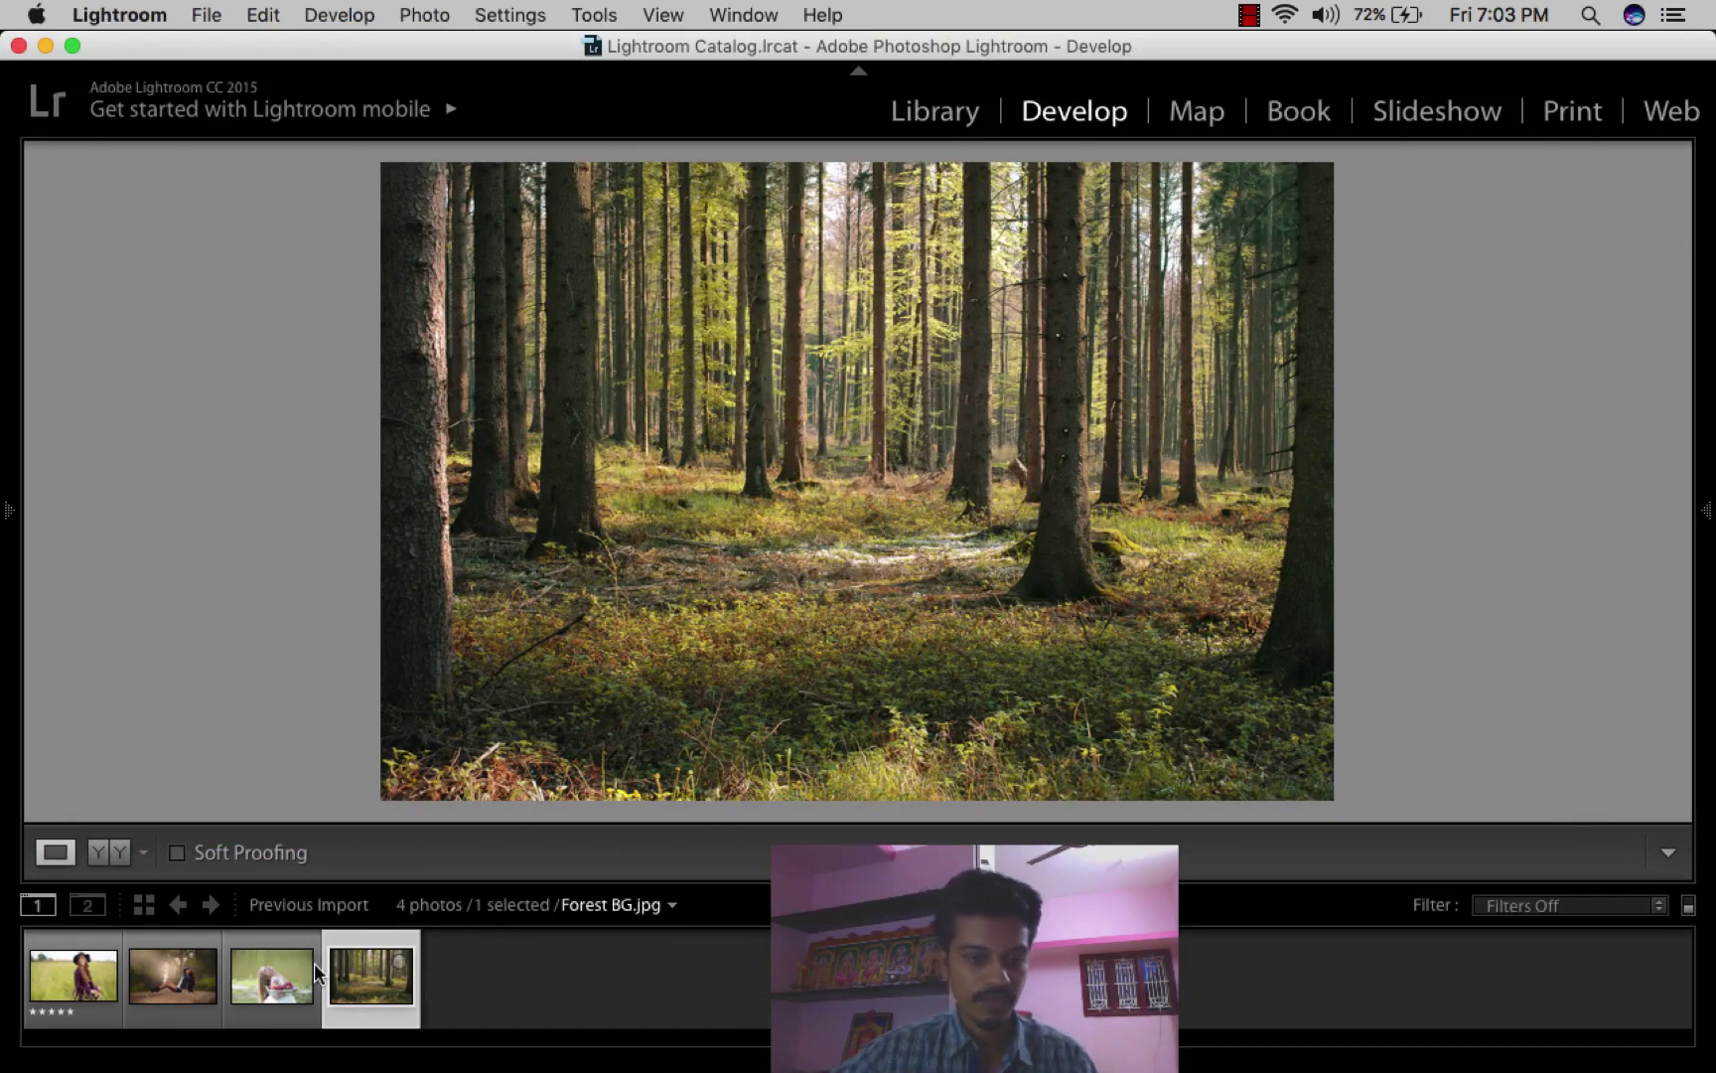
left_click(152, 979)
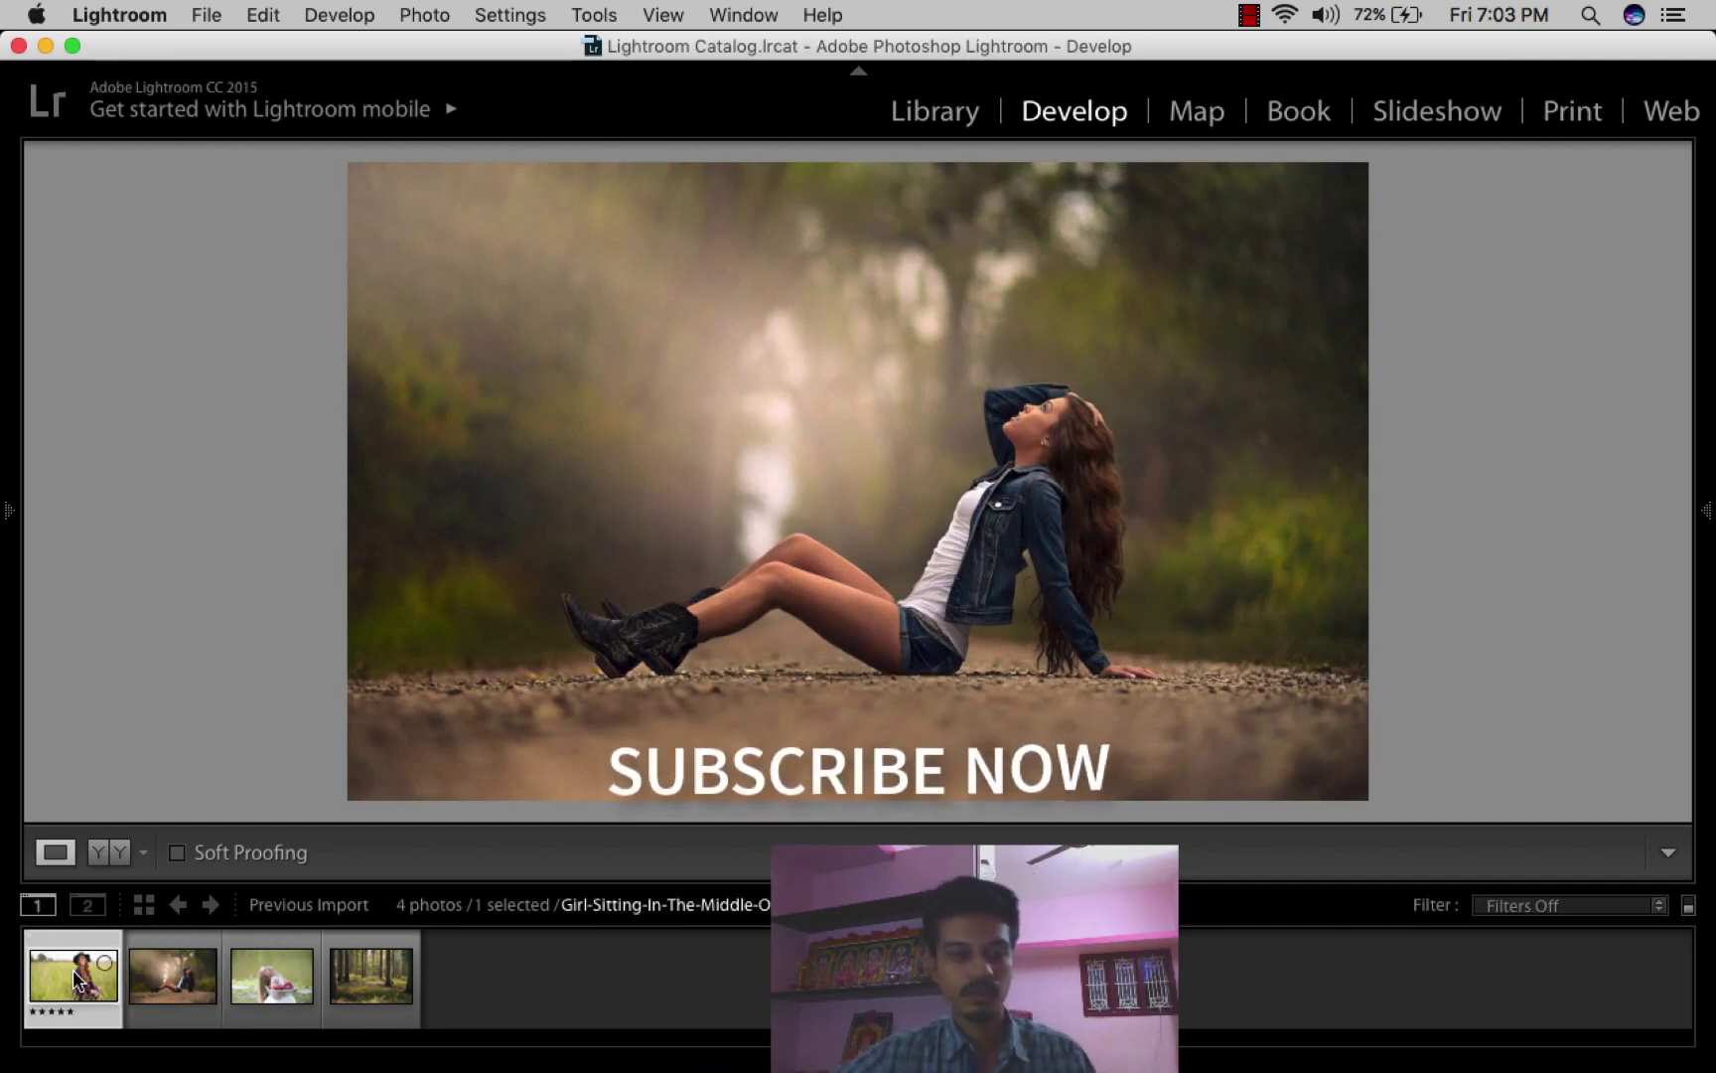
left_click(75, 978)
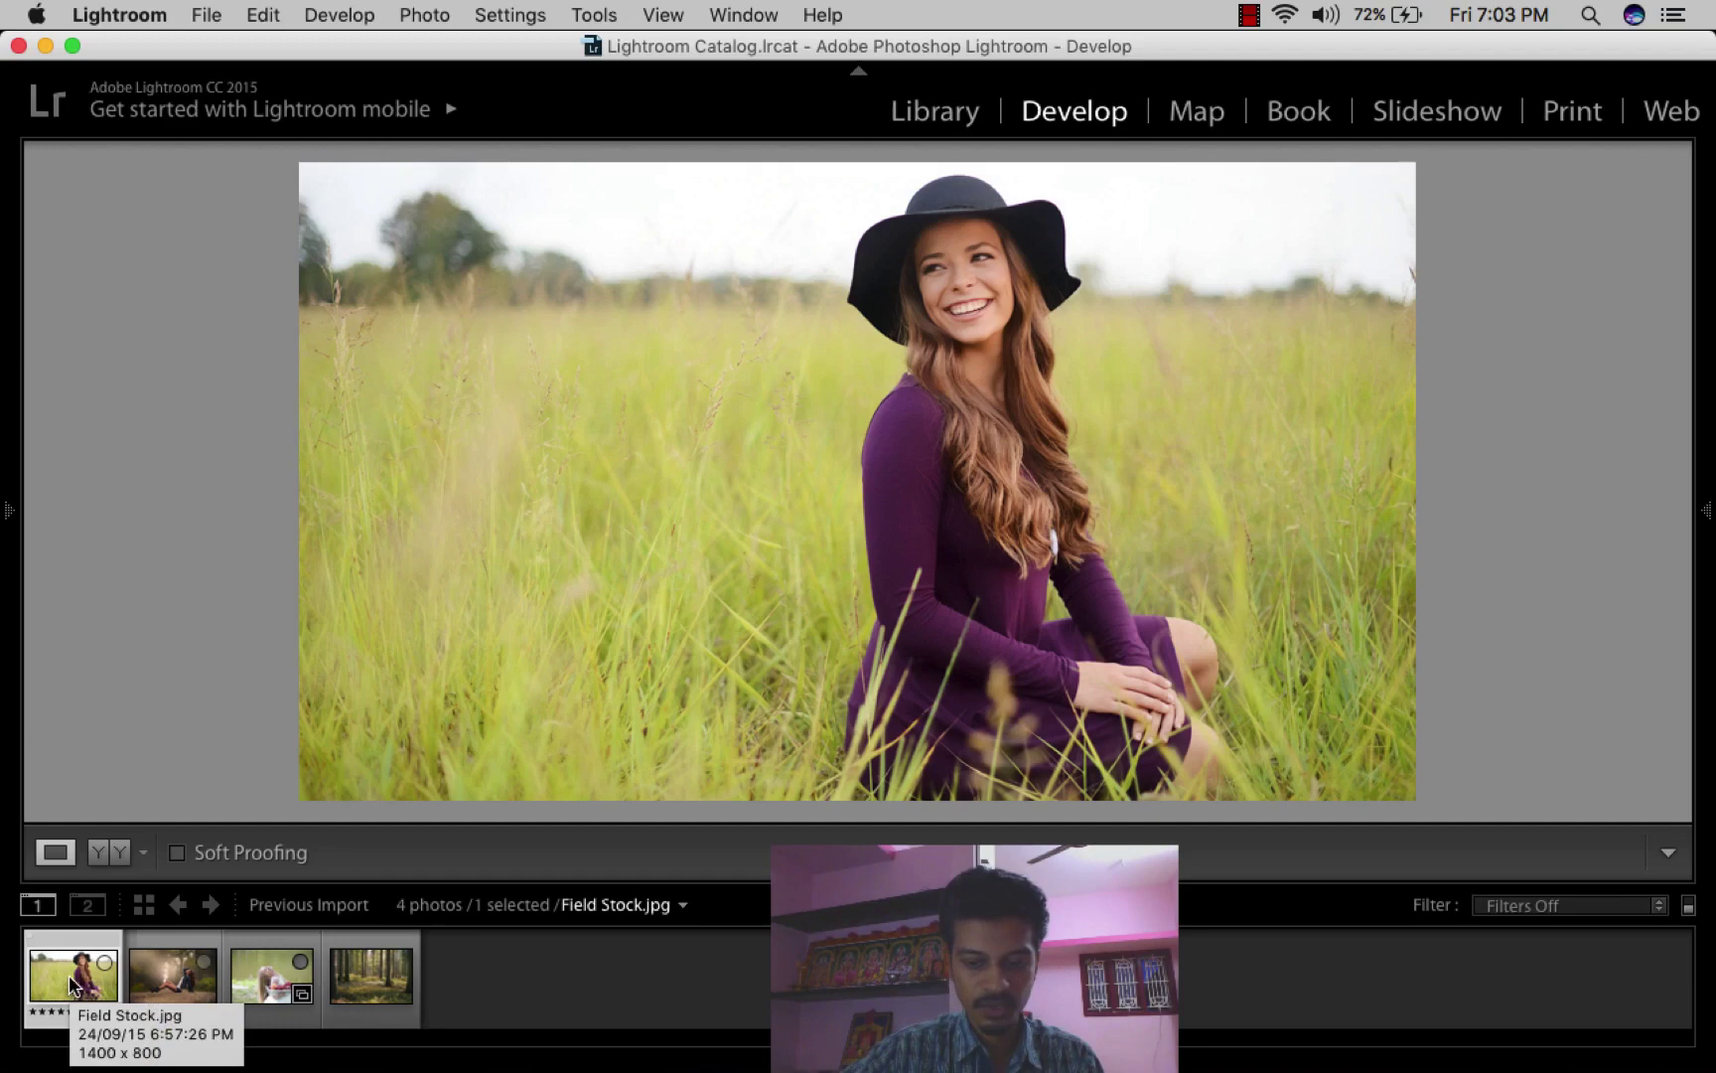
key("5")
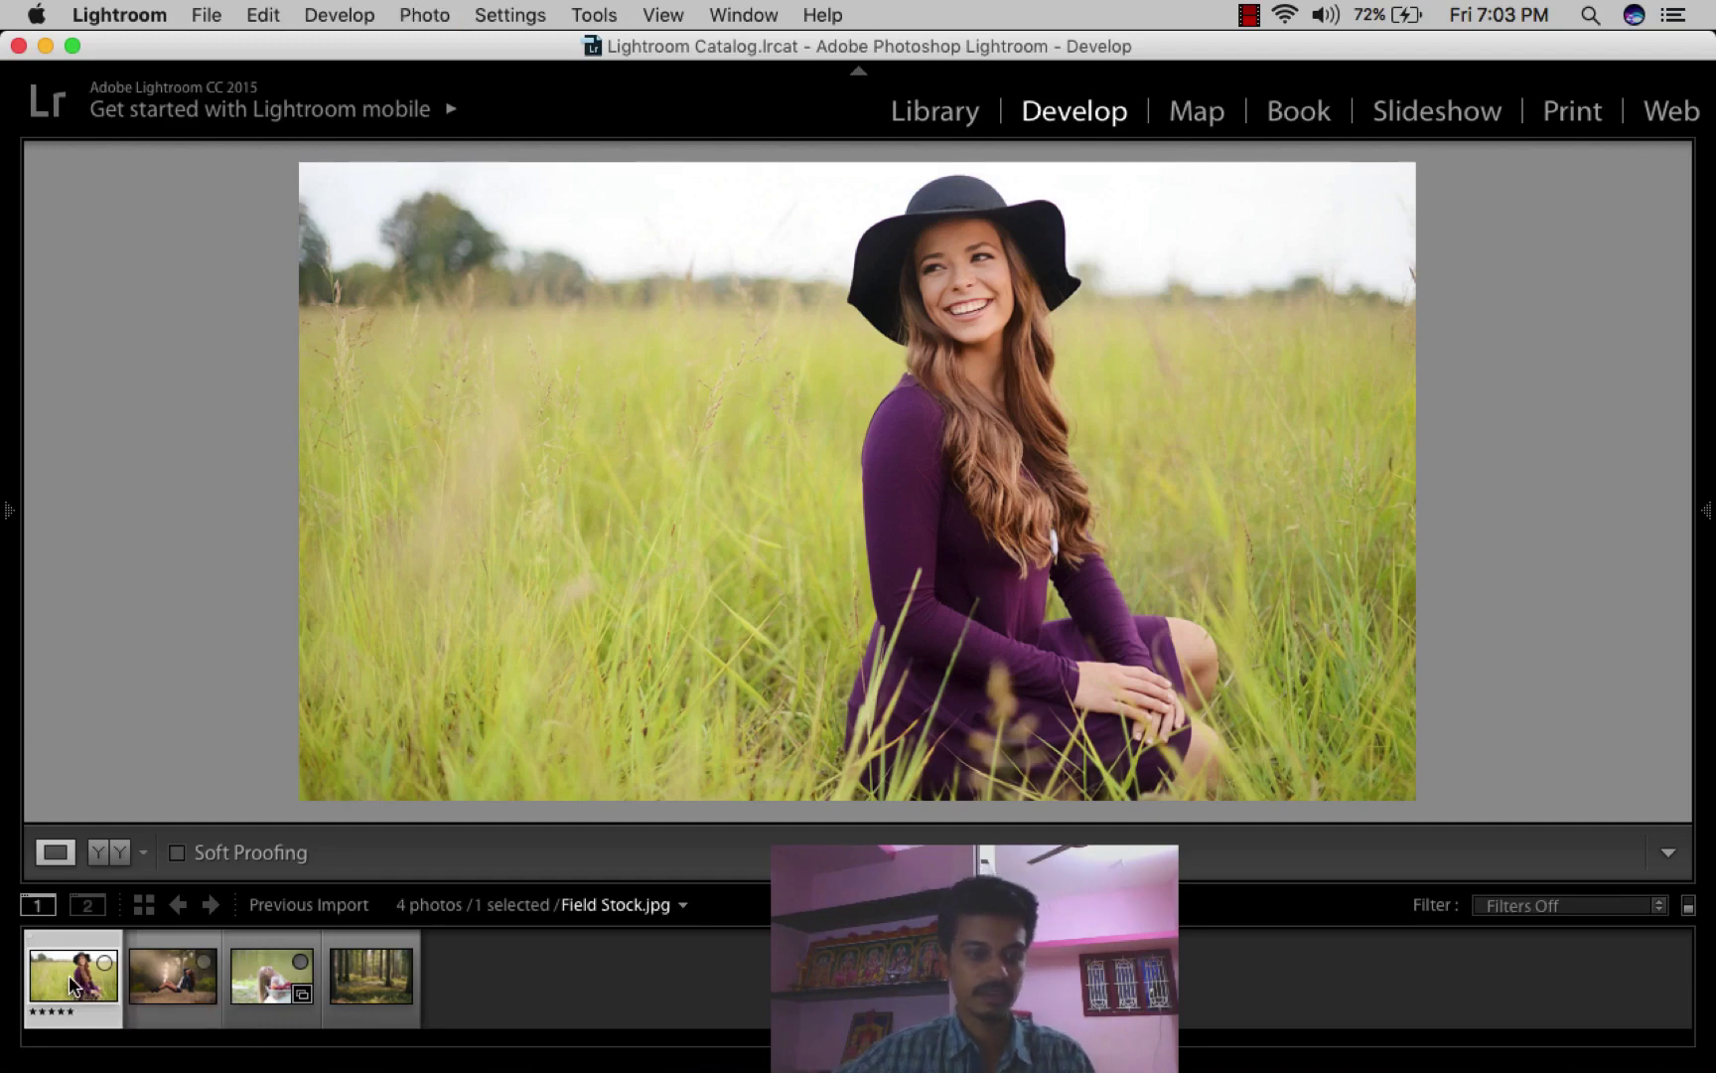
key("super+apostrophe")
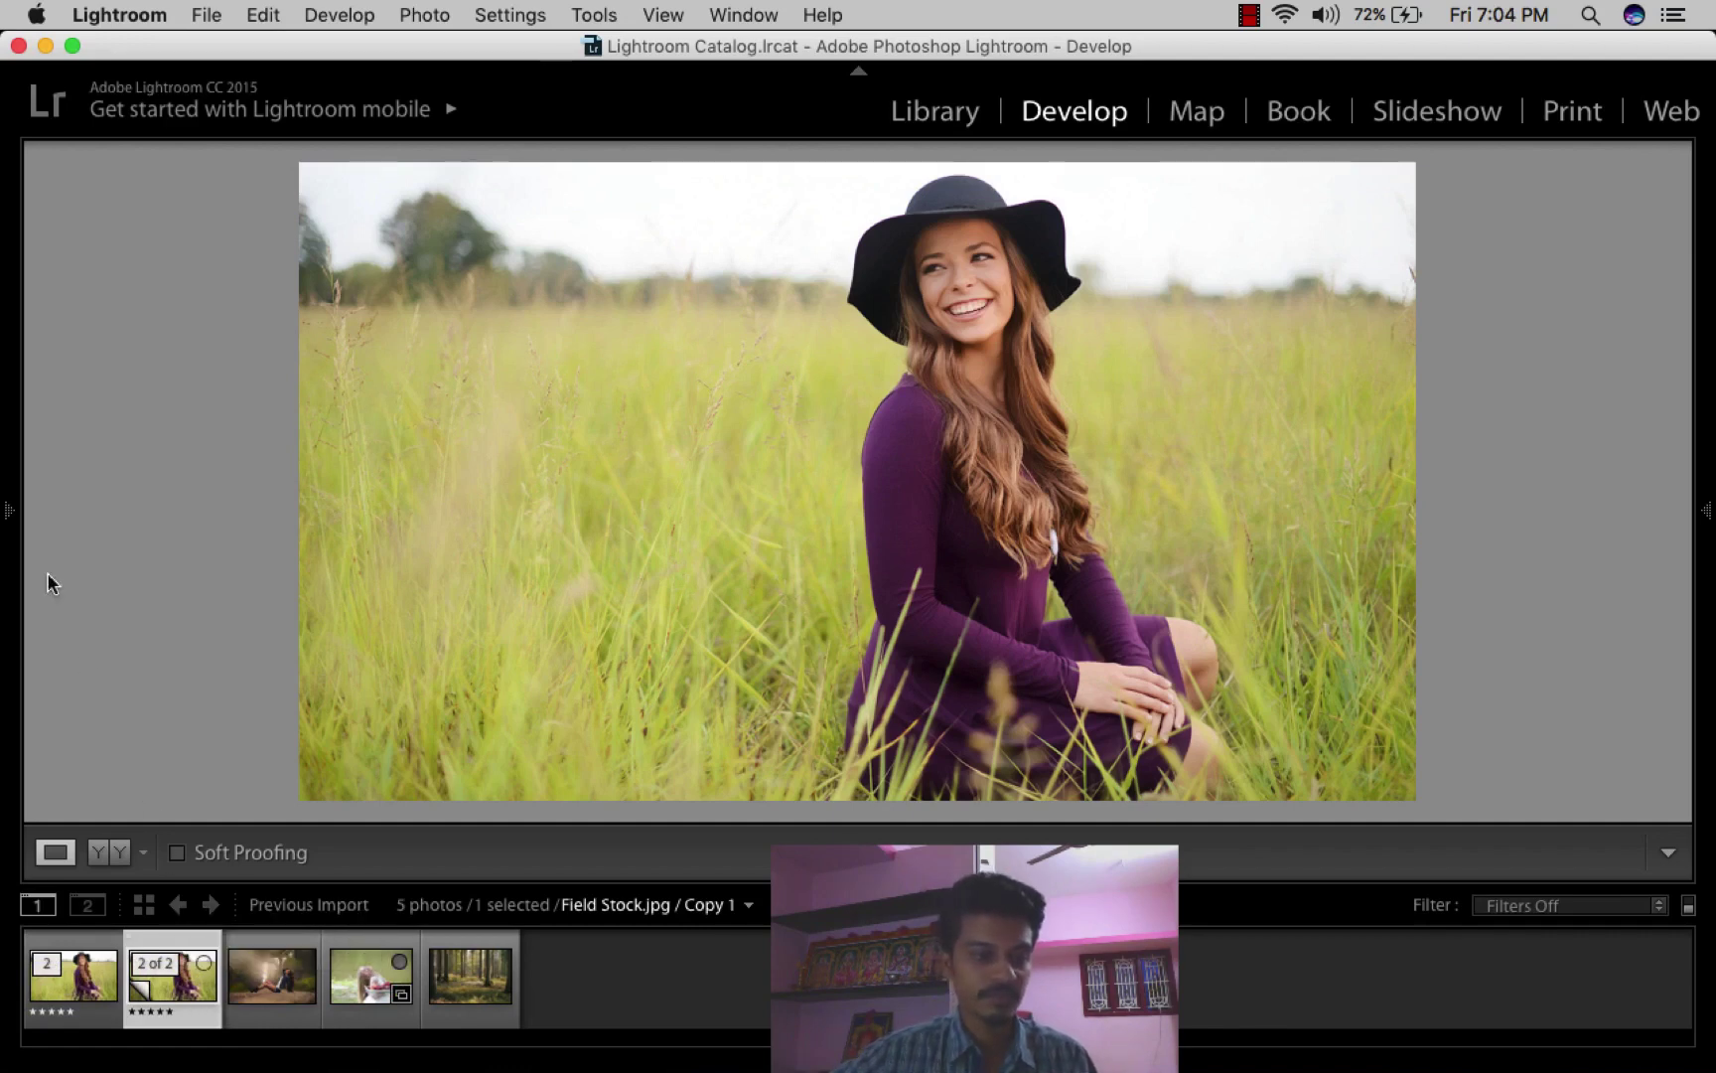
- Apply the Totally Rad Effects preset Friendly Confines | Lite to Field Stock.jpg / Copy 1
mouse_move(10, 518)
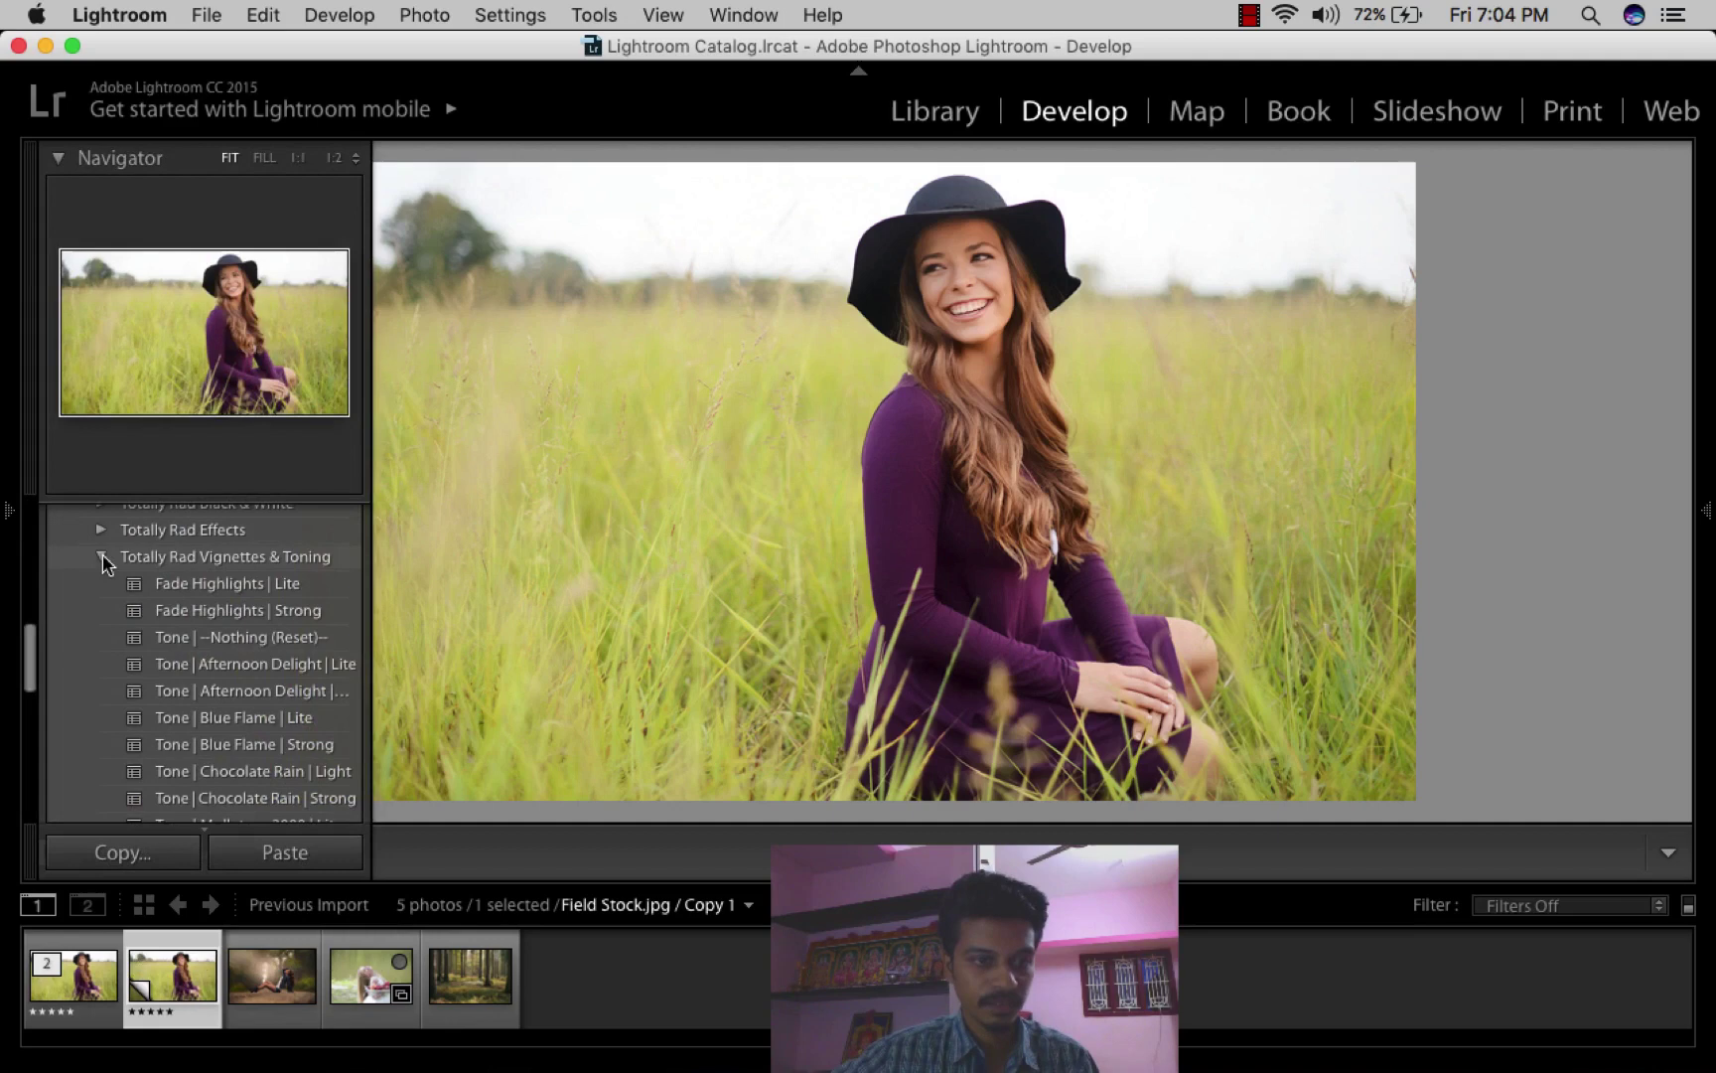
left_click(100, 557)
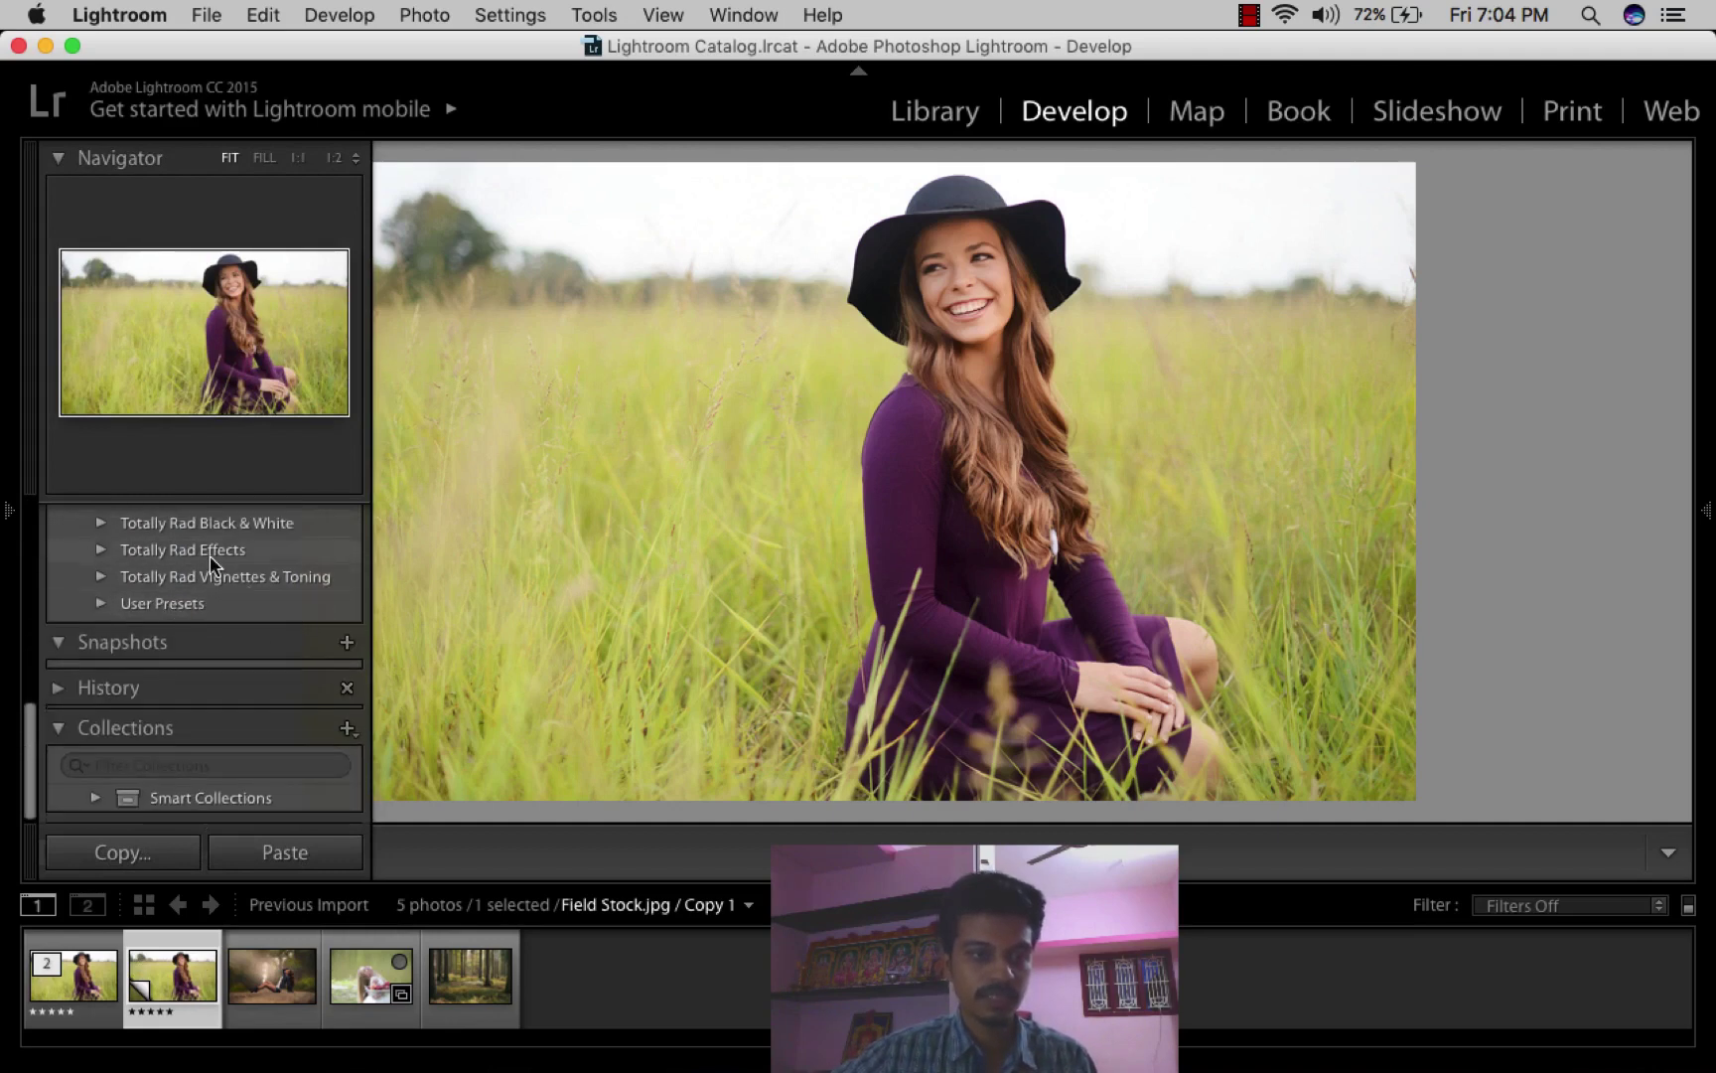
left_click(62, 165)
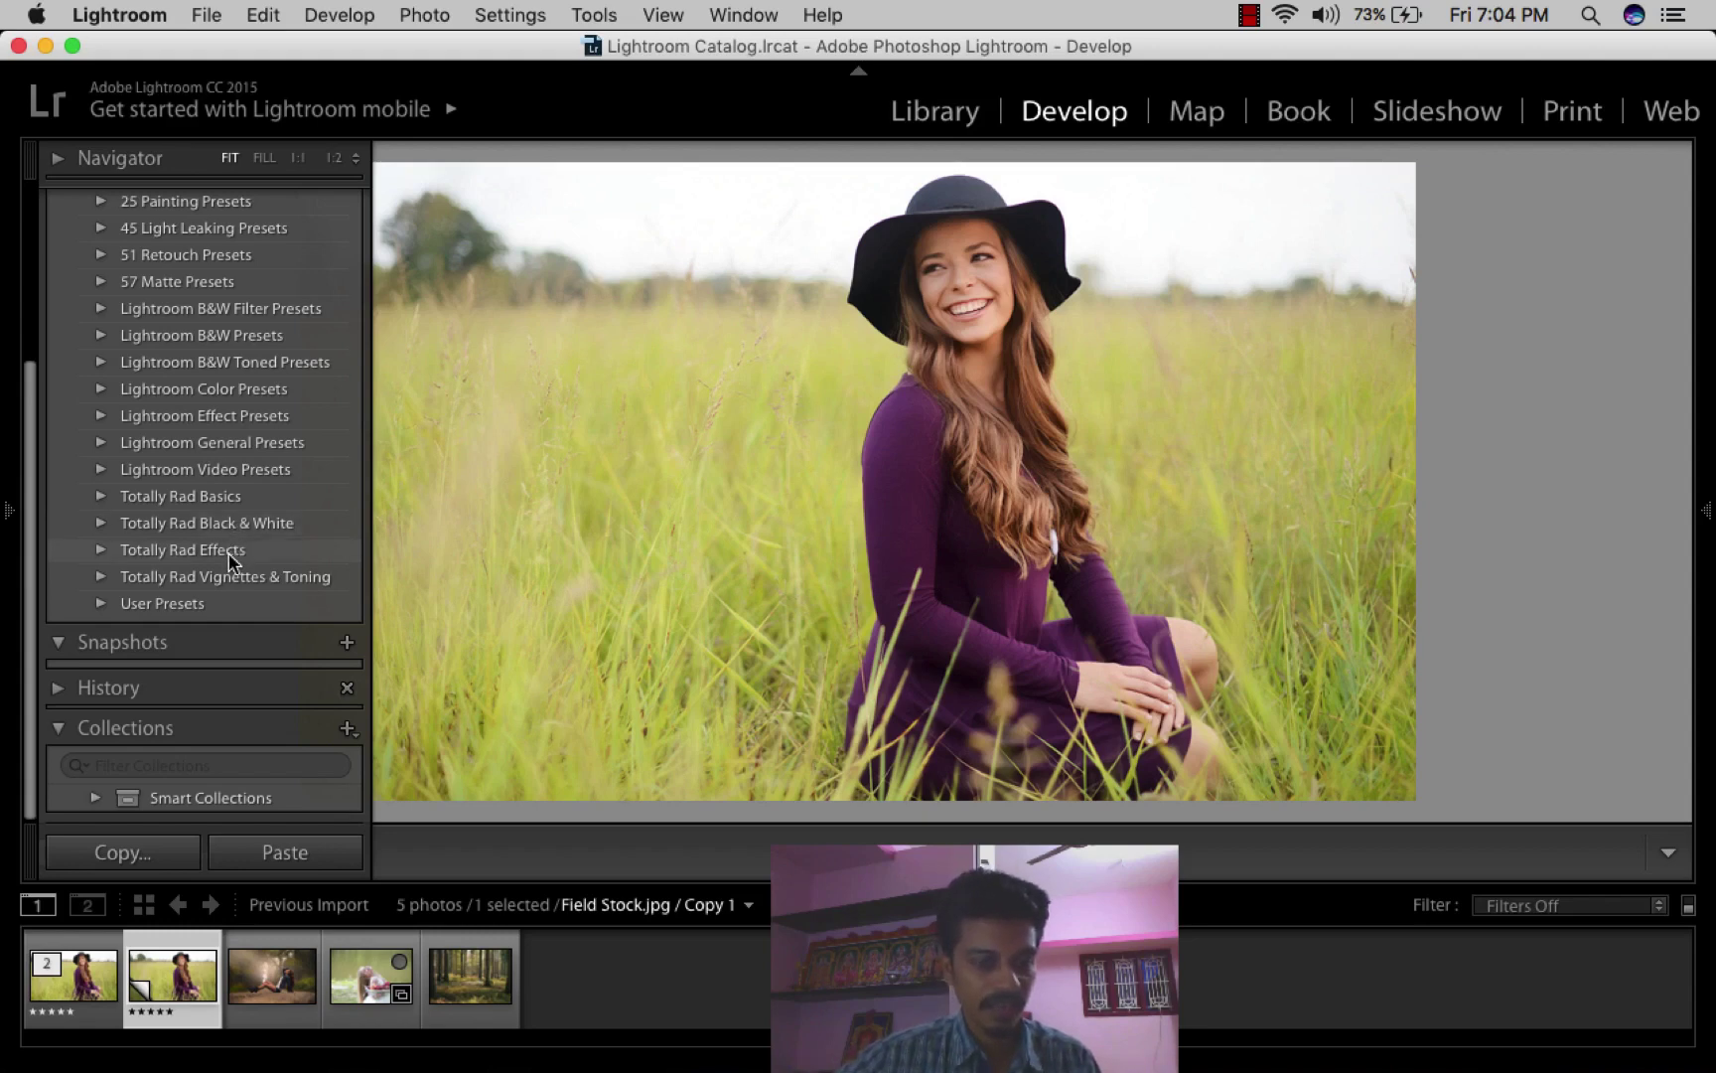
left_click(100, 552)
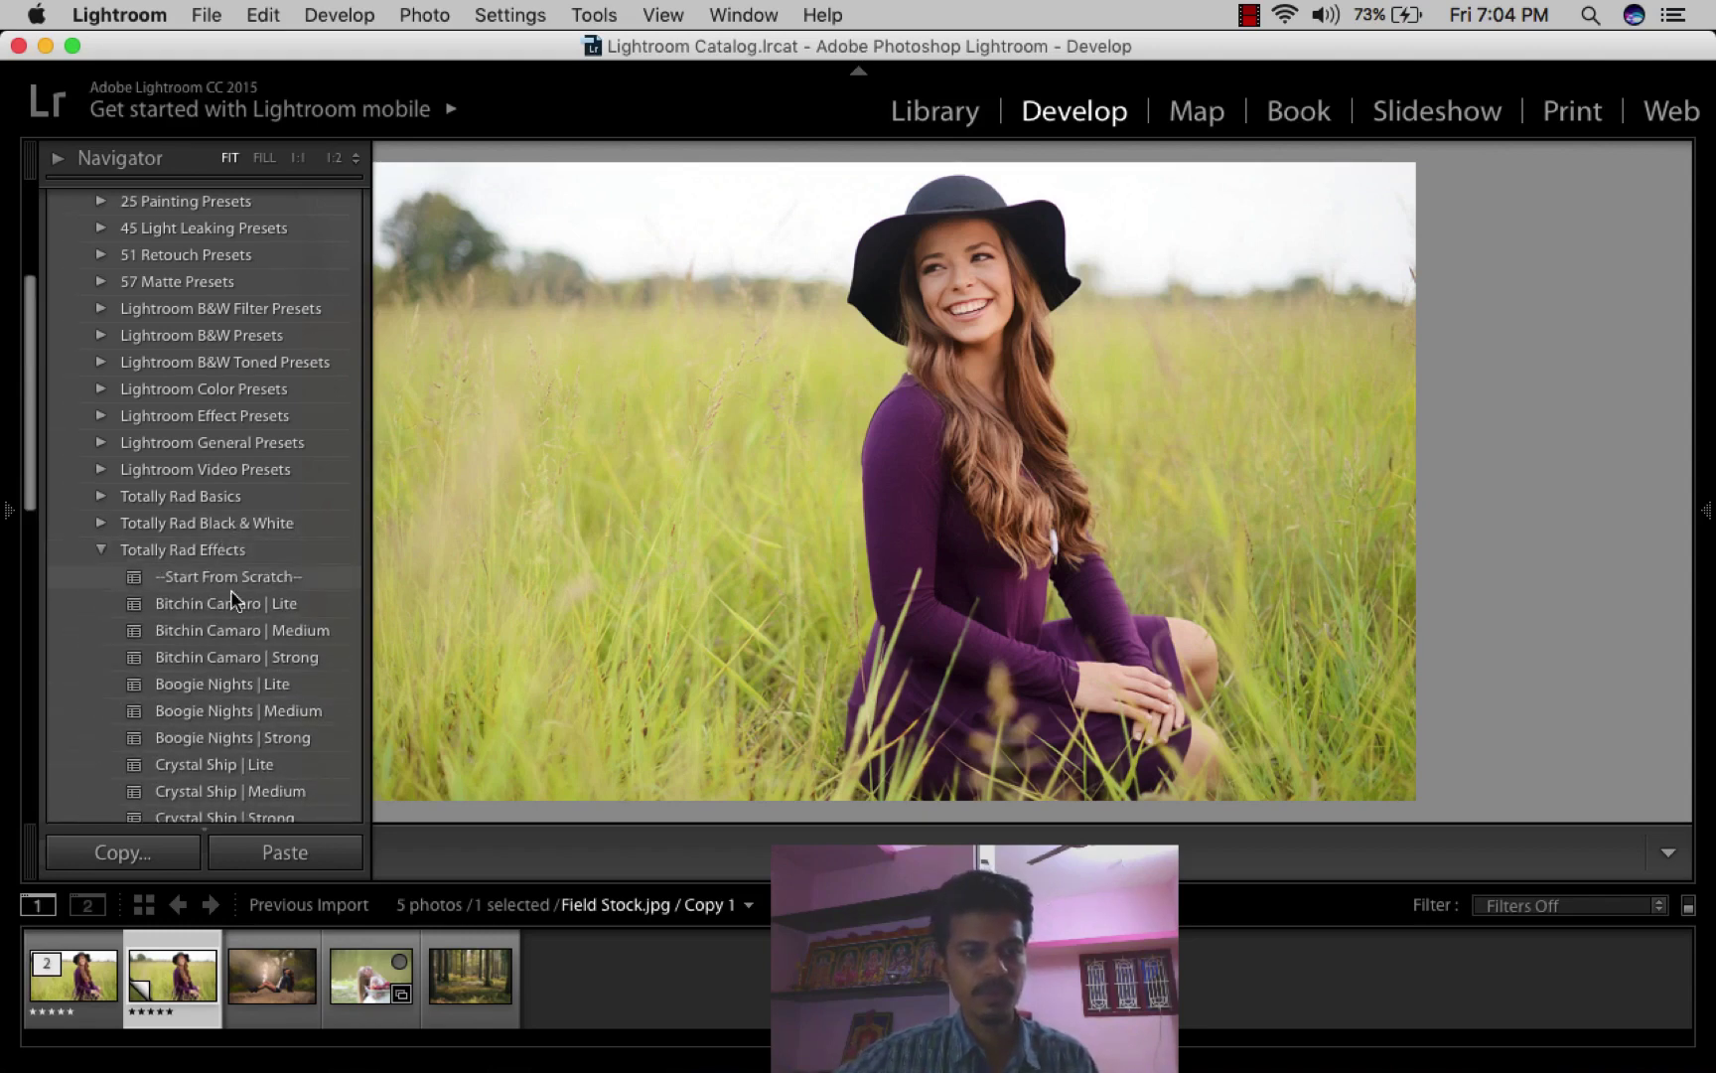
scroll(241, 629, "down", 3)
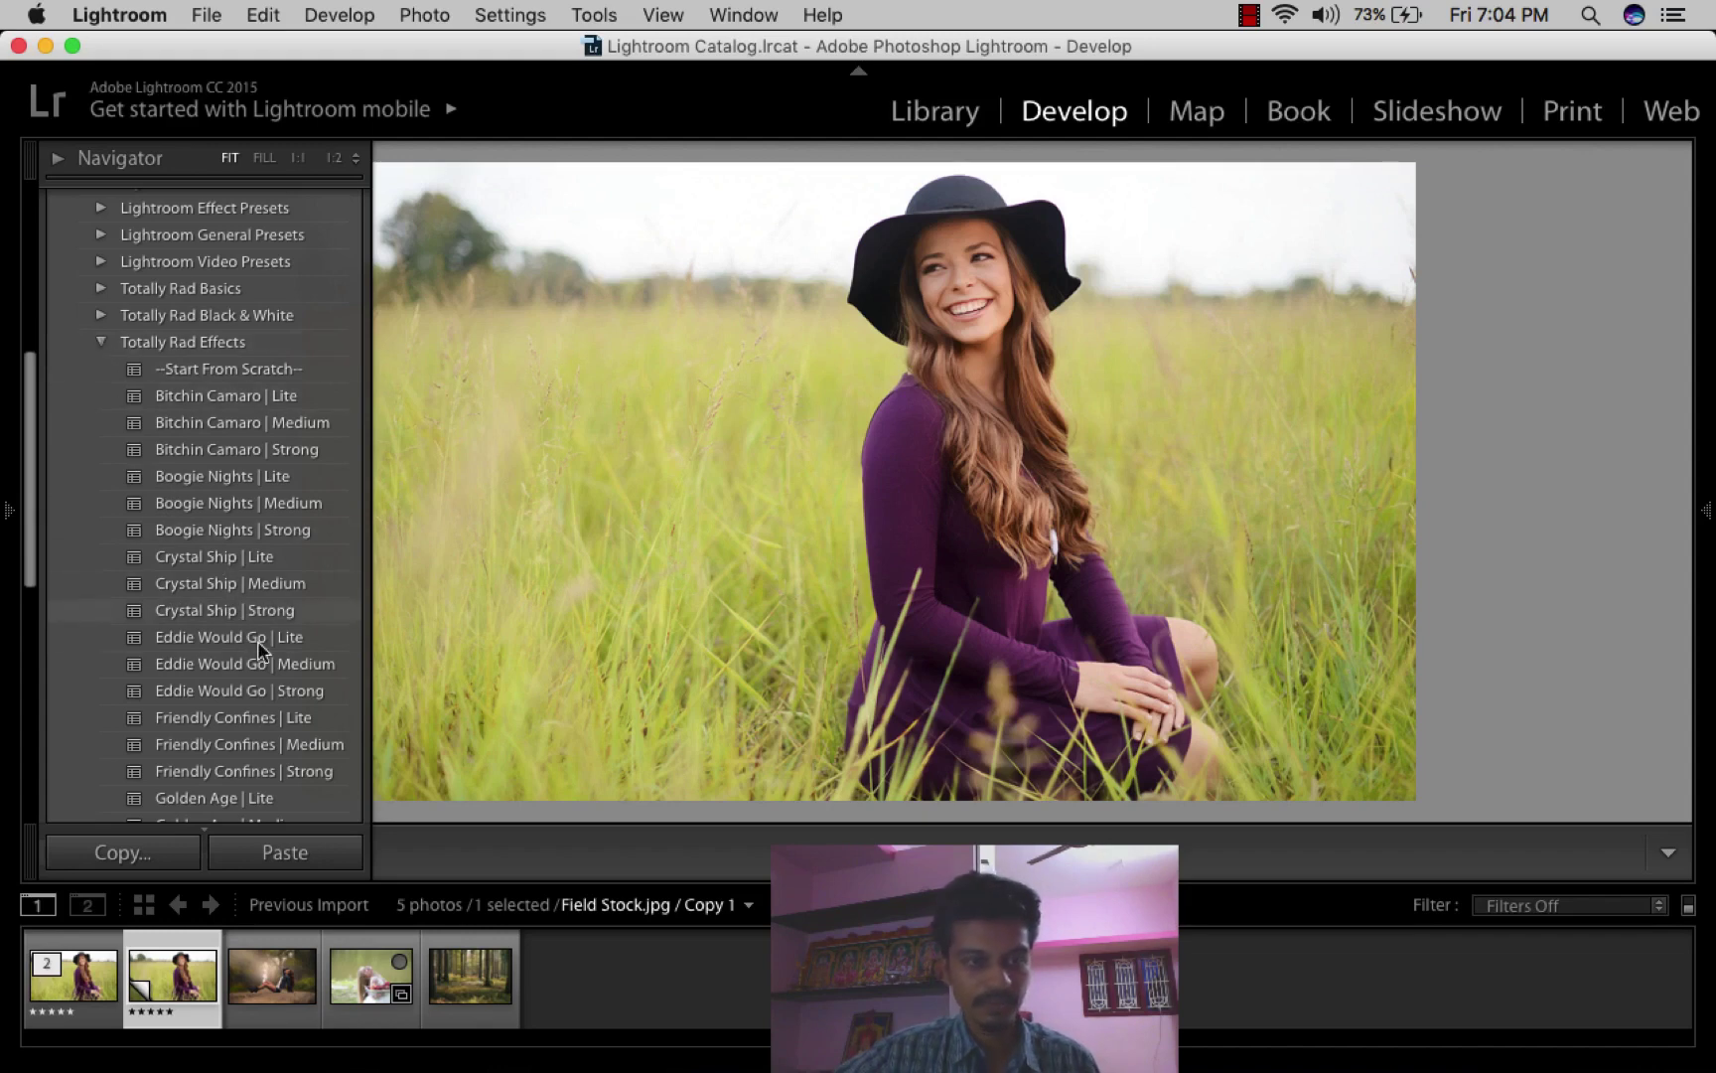
left_click(268, 717)
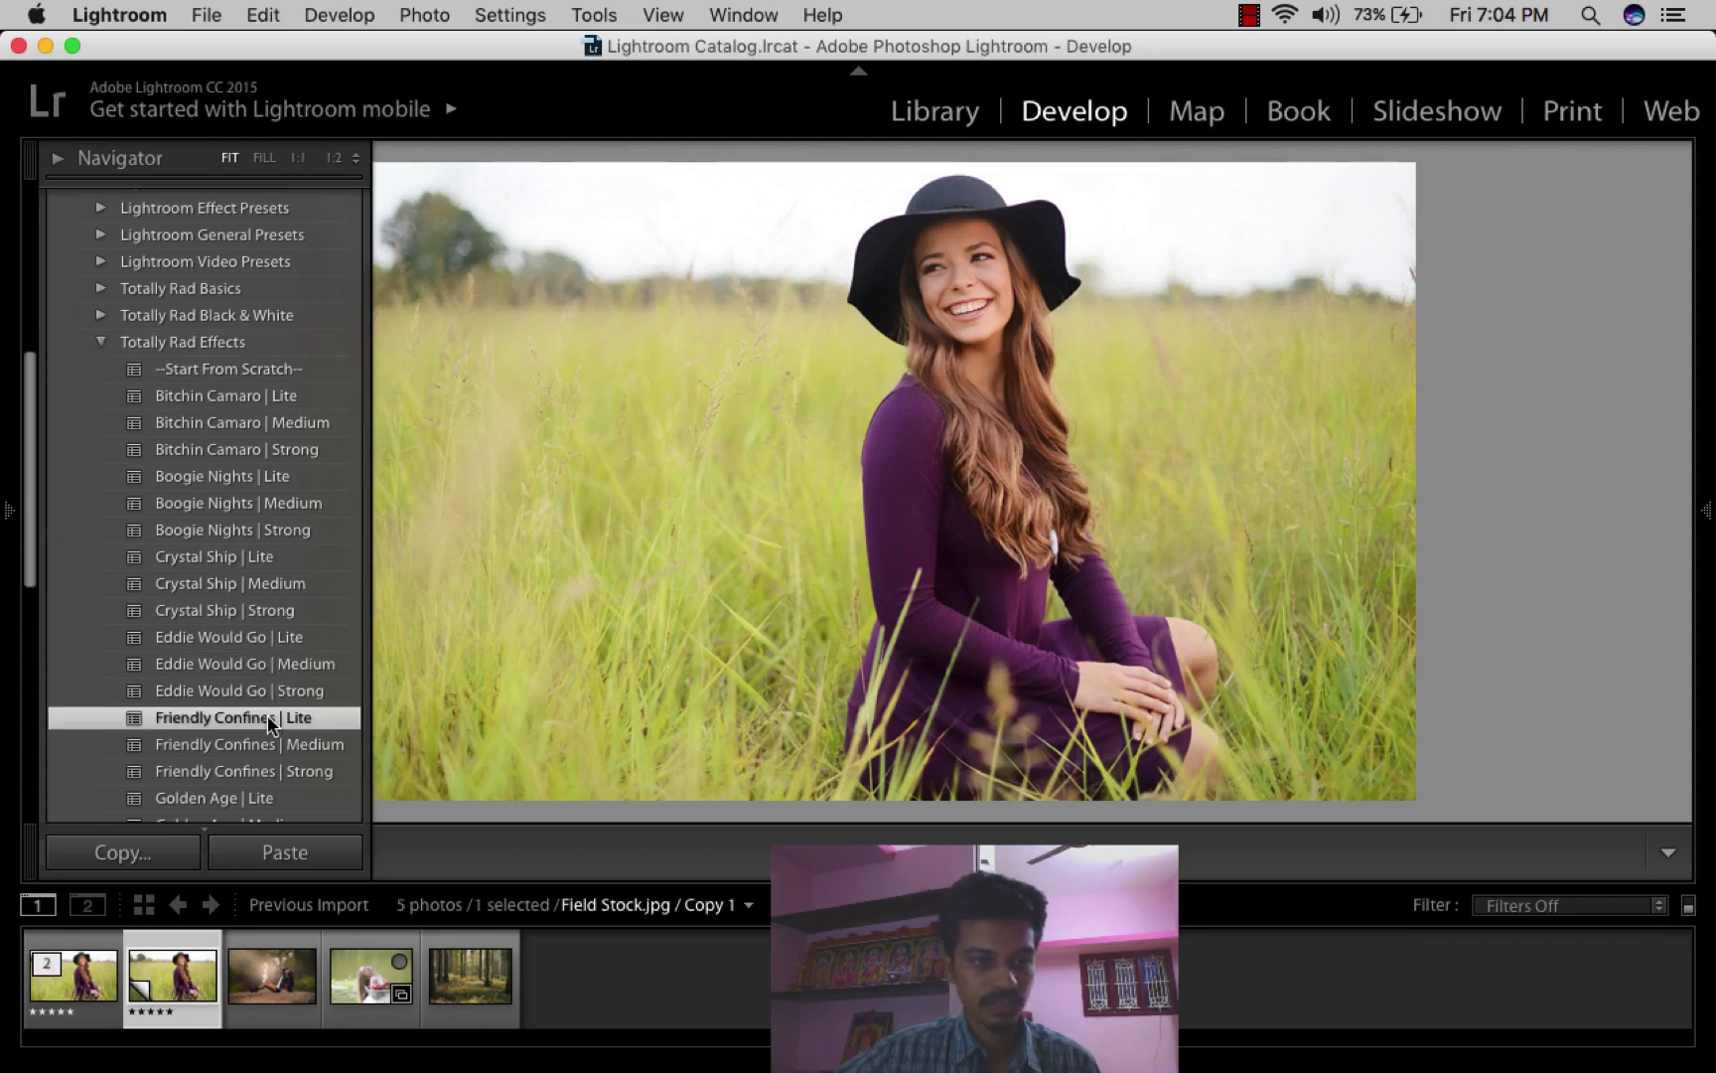
left_click(103, 342)
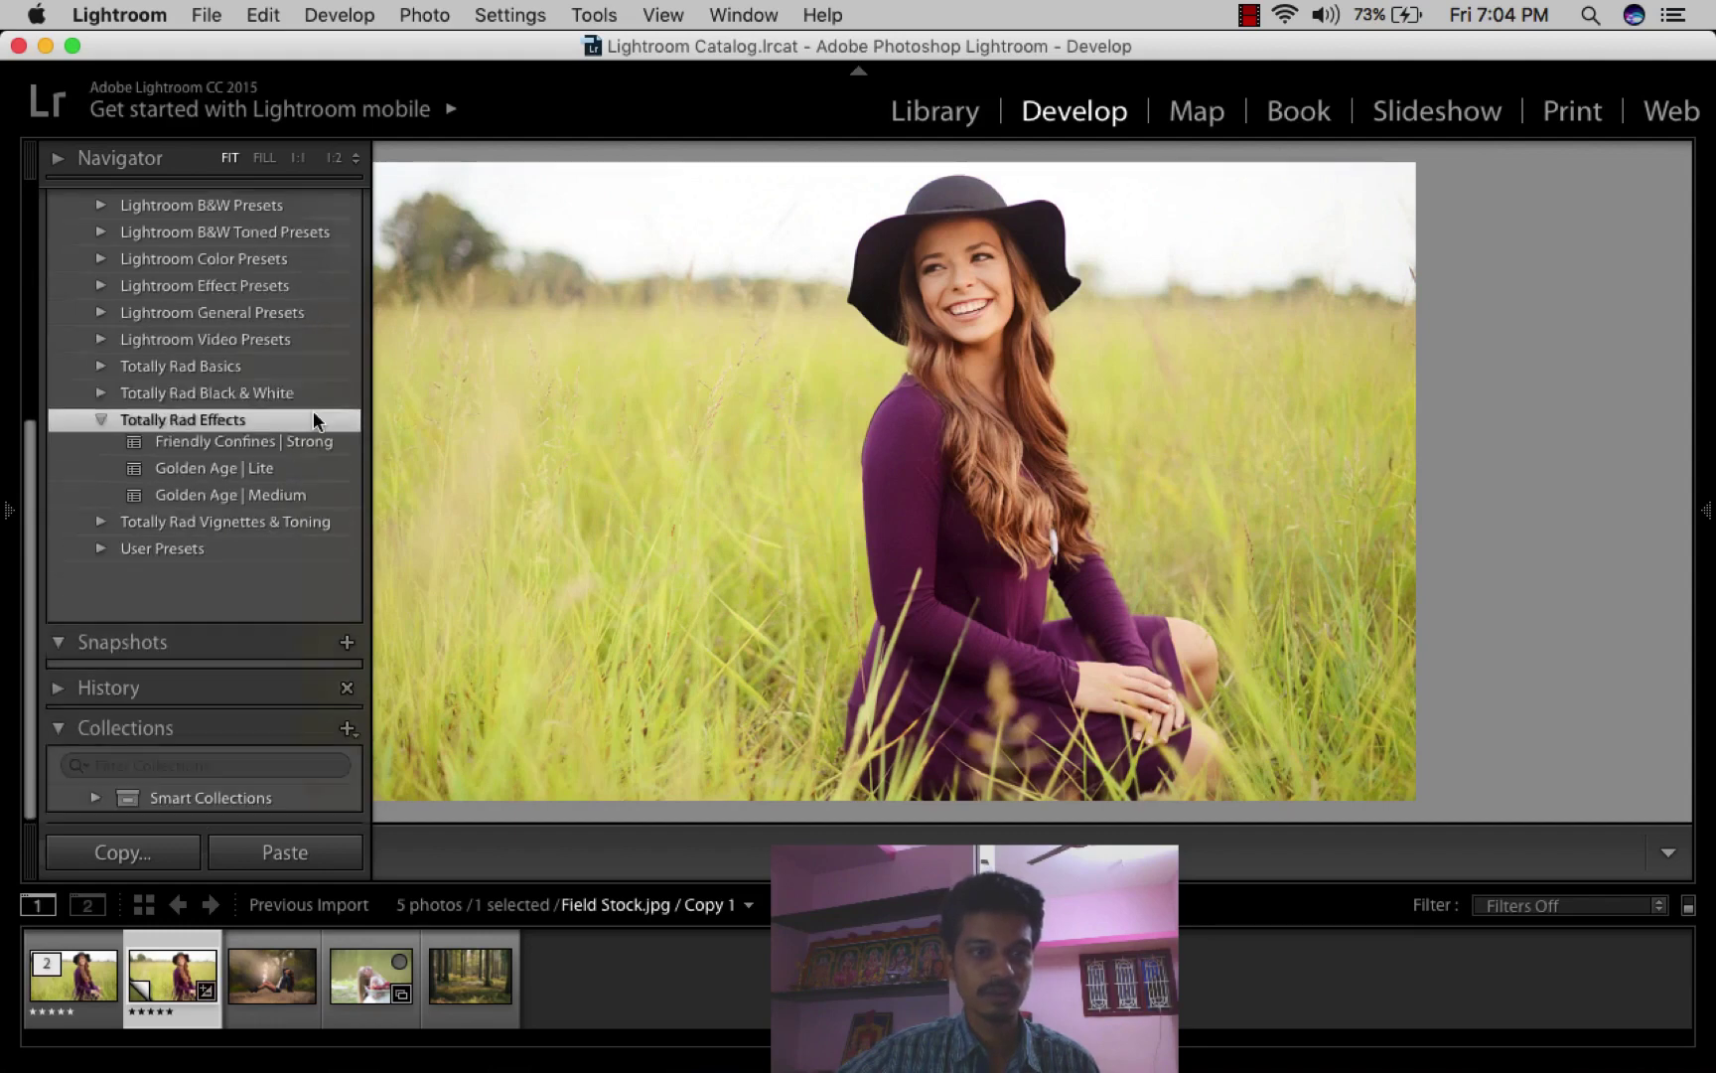
key("Tab")
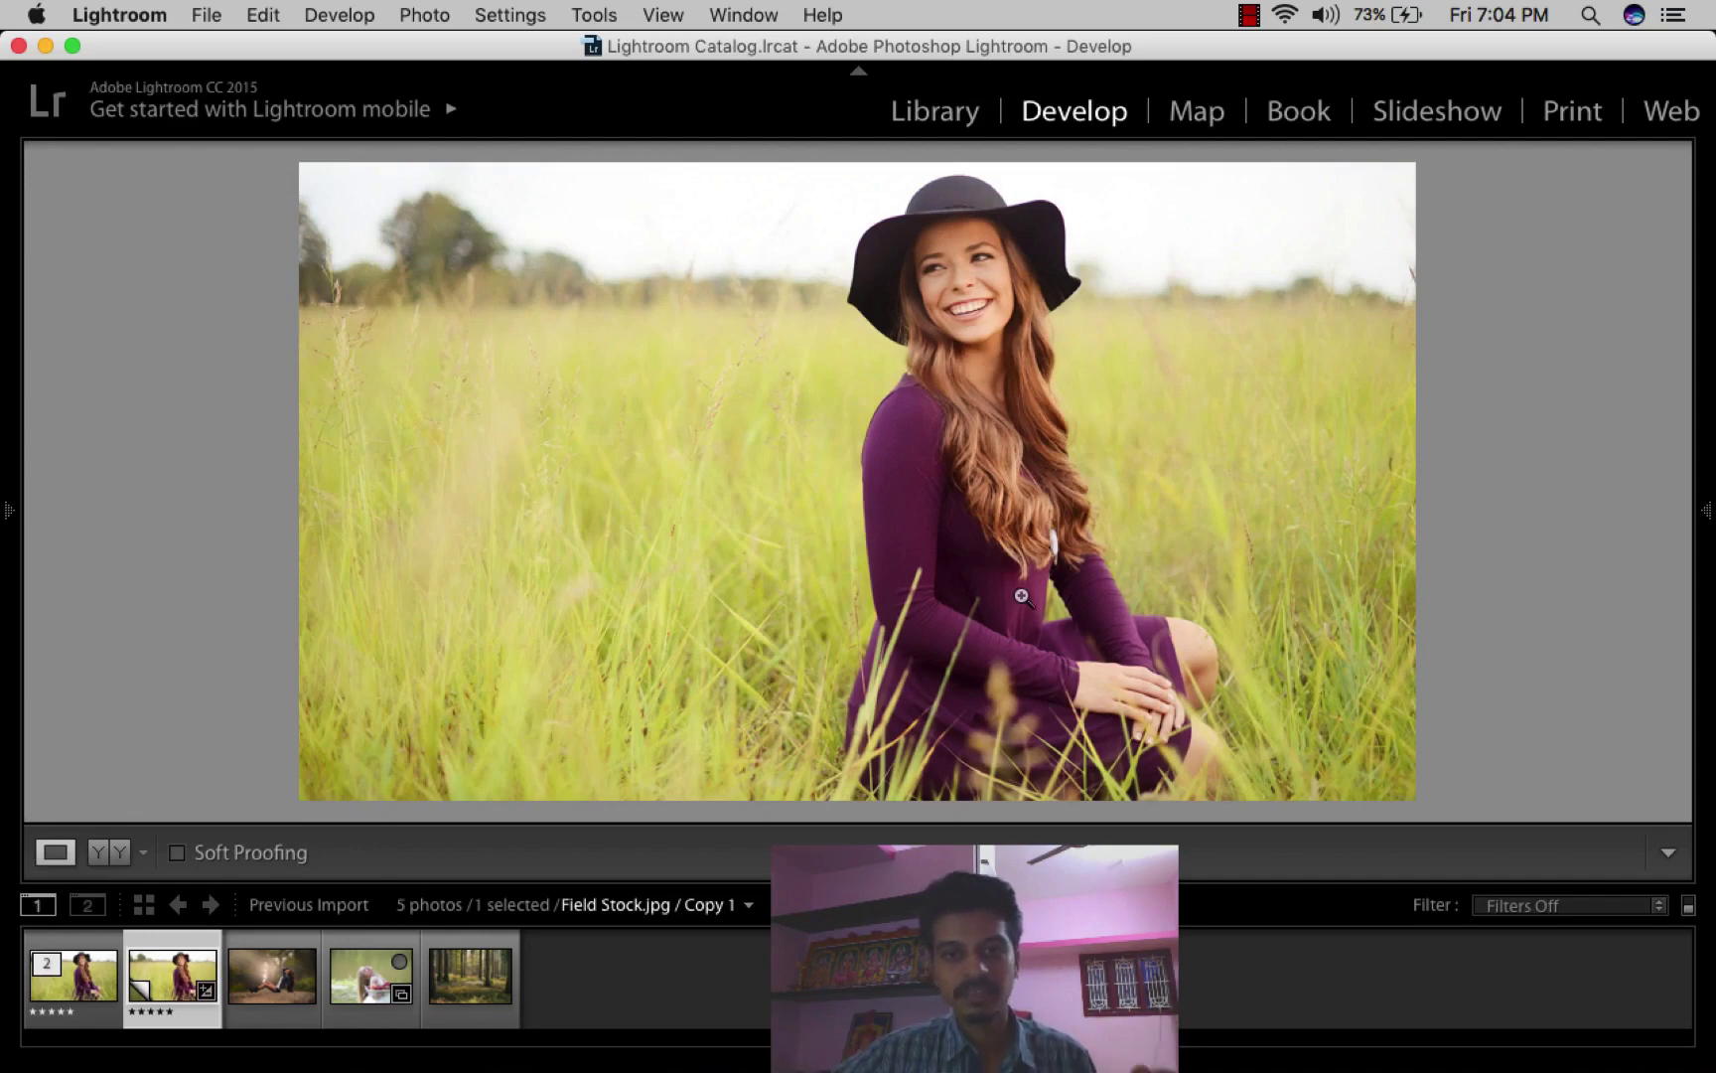
- Set Exposure to -1.05, Shadows to +44 and Blacks to +35 on the field portrait copy
mouse_move(1708, 511)
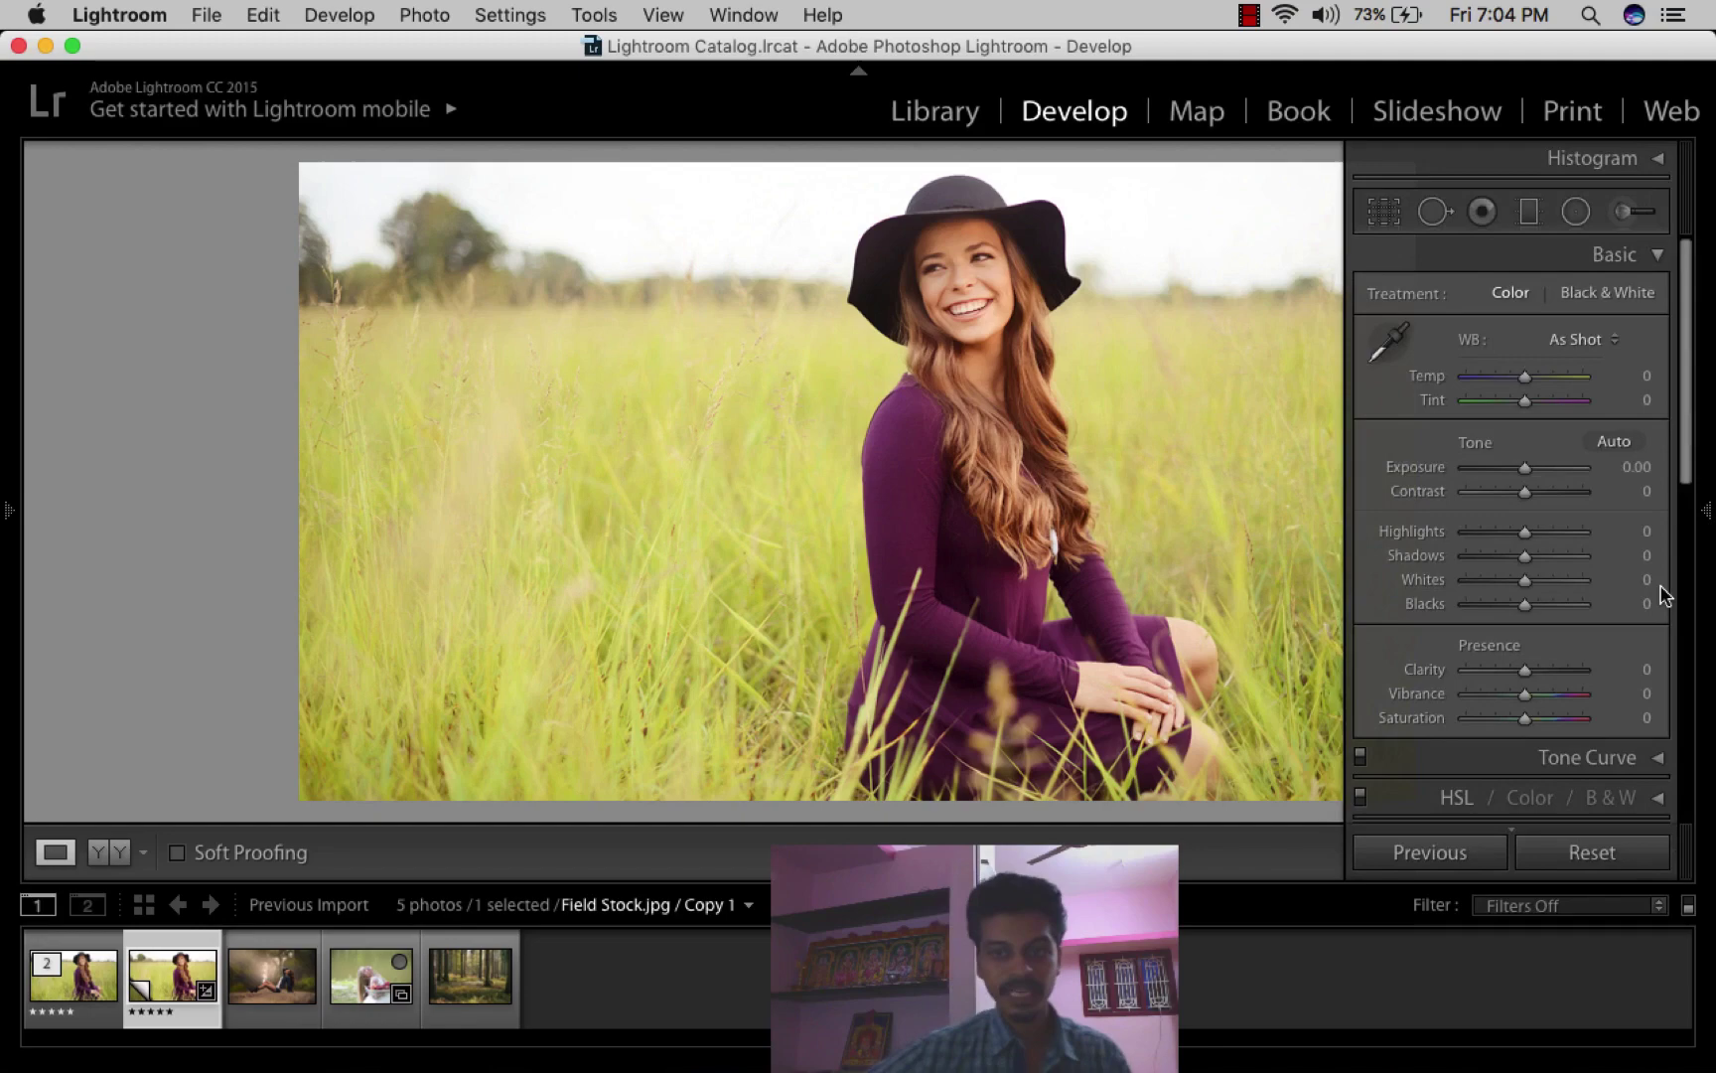
left_click_drag(1515, 466, 1513, 471)
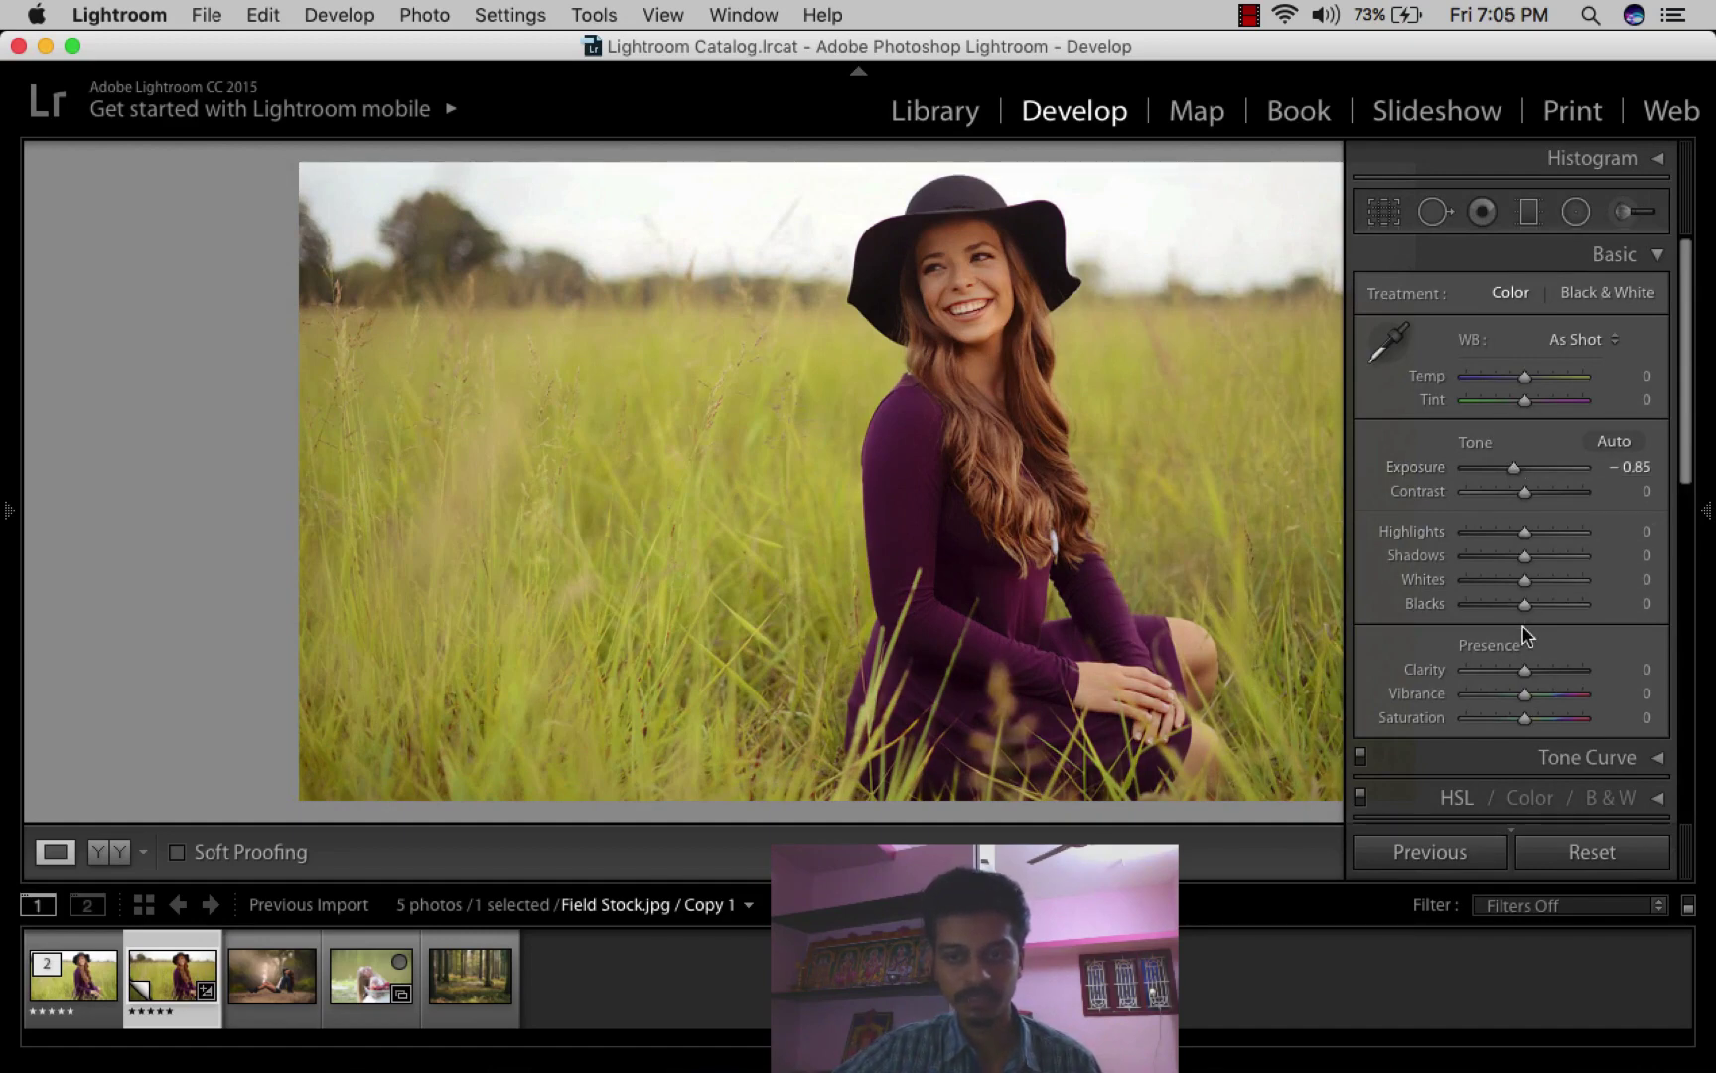
left_click(1555, 558)
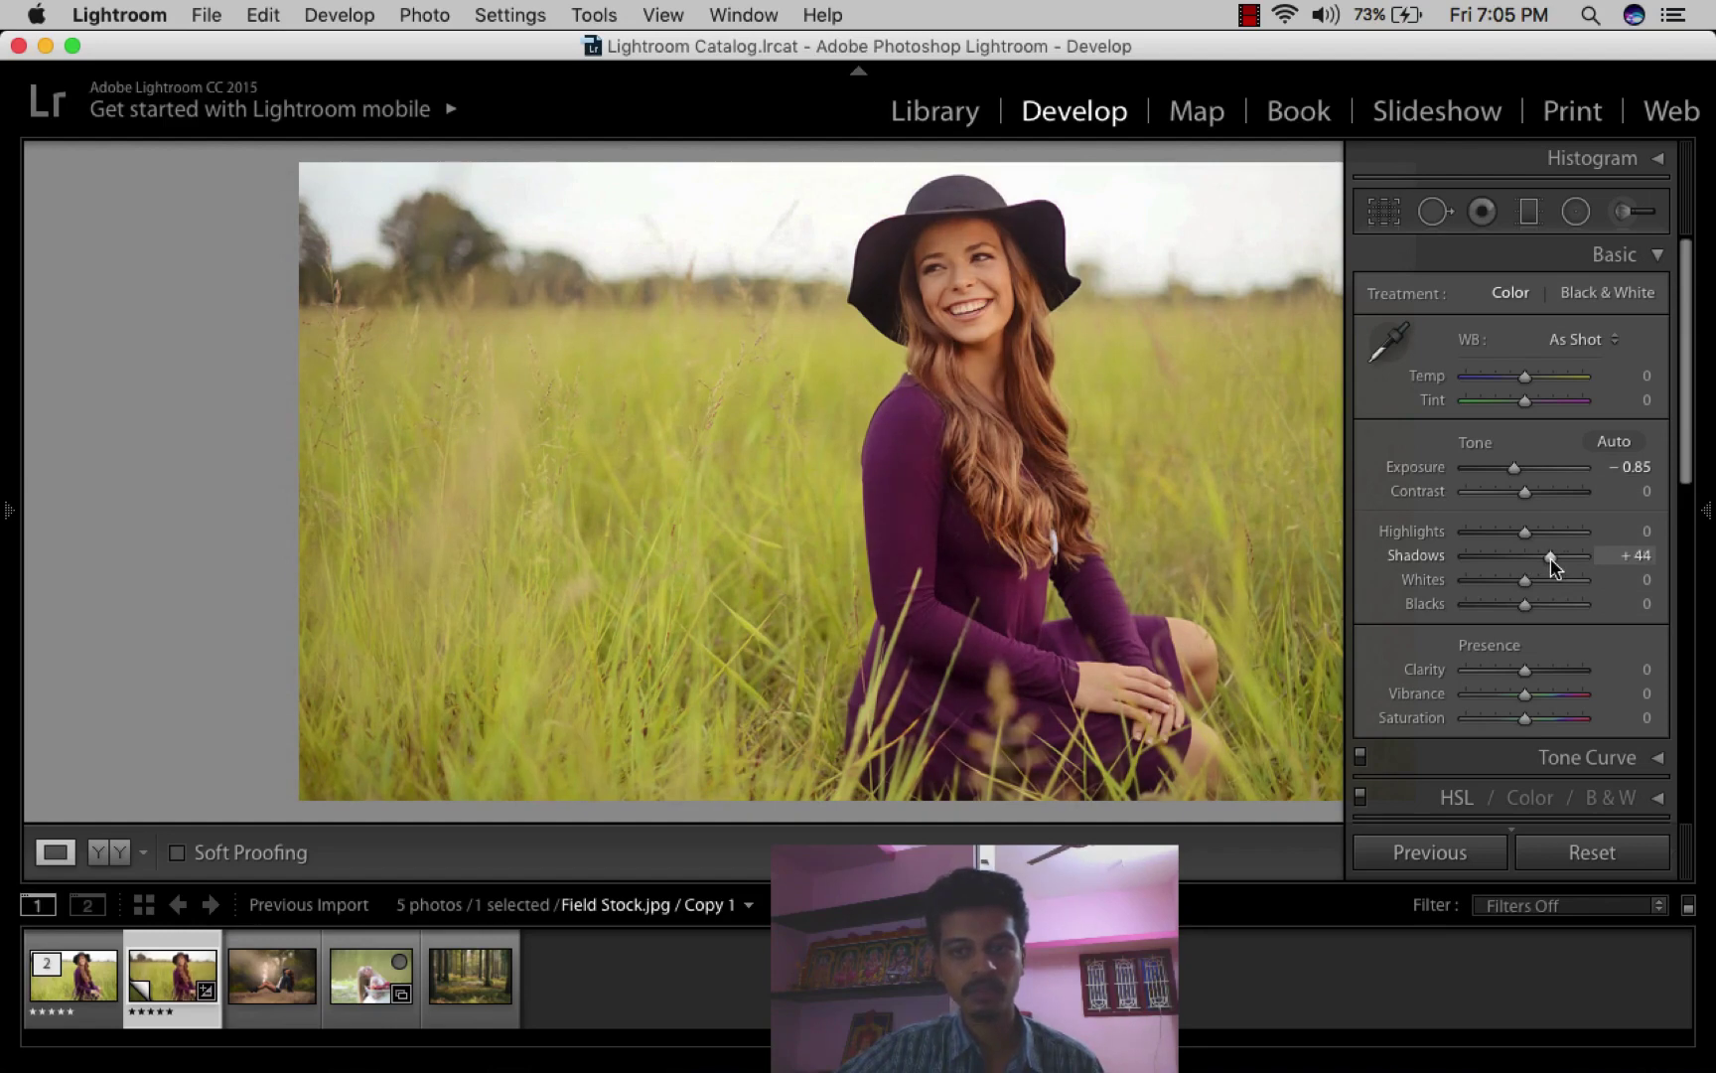
left_click(1531, 606)
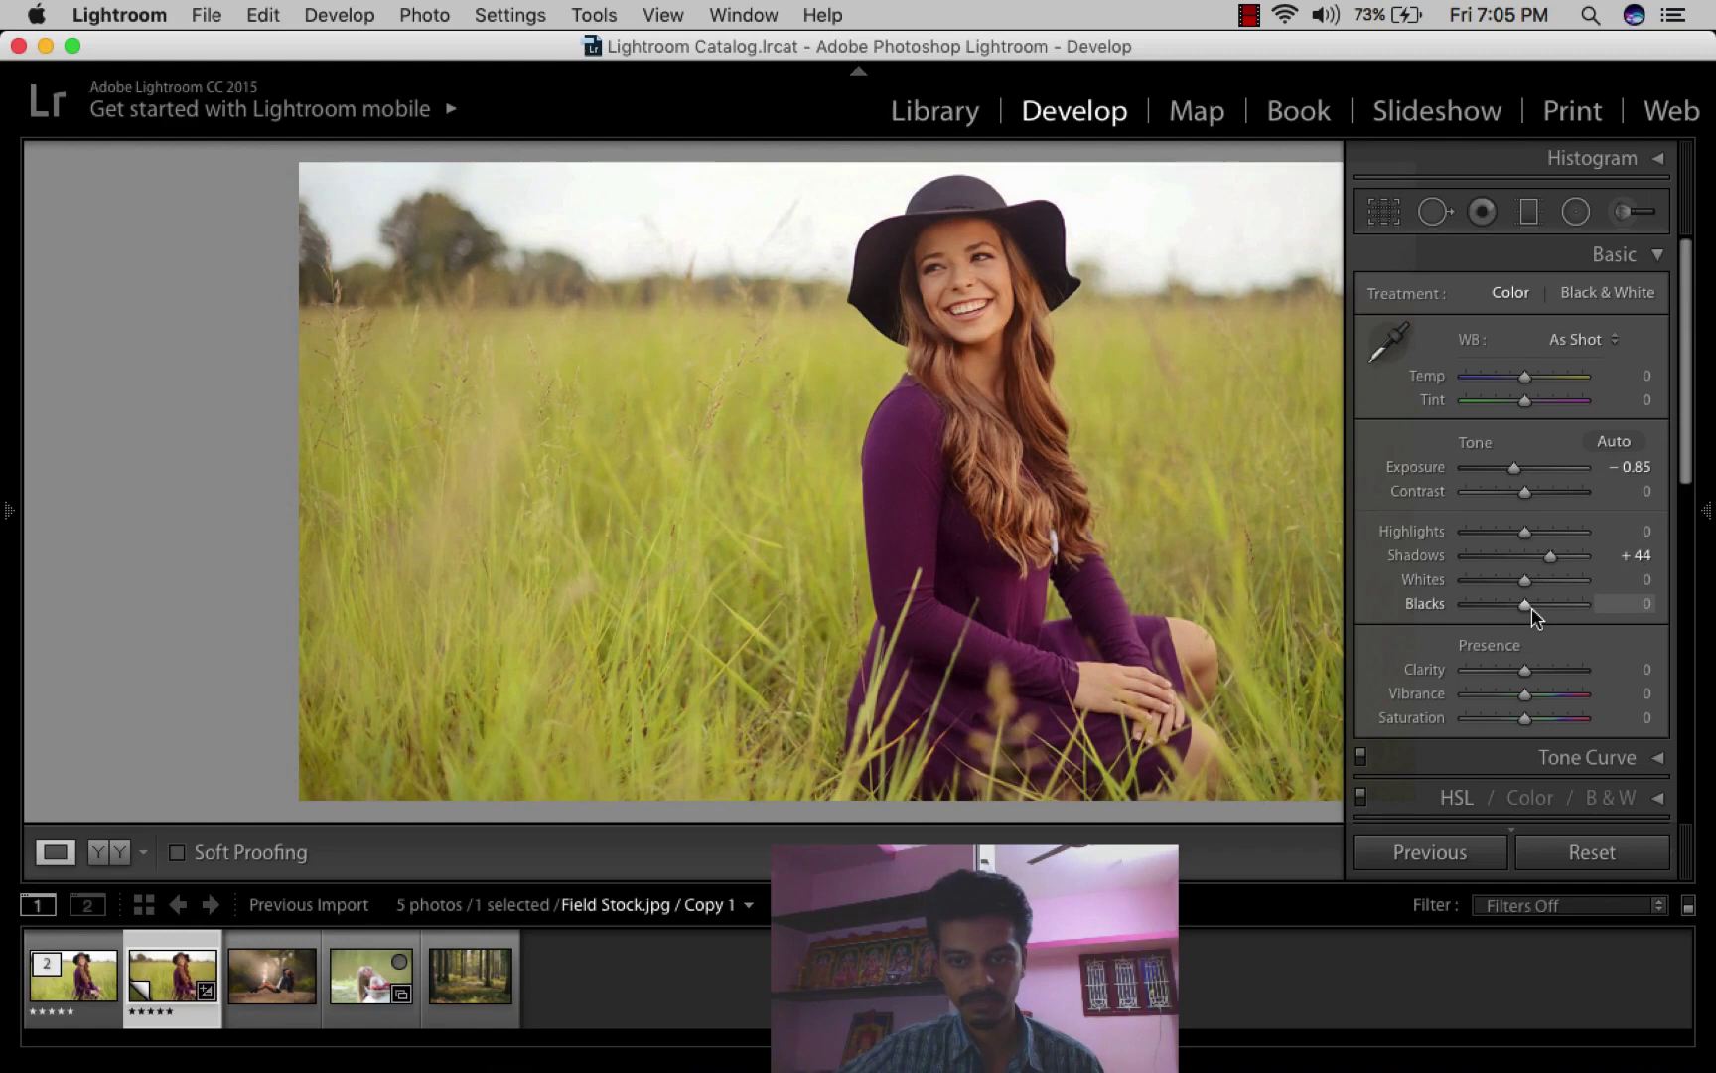
left_click_drag(1529, 608, 1545, 604)
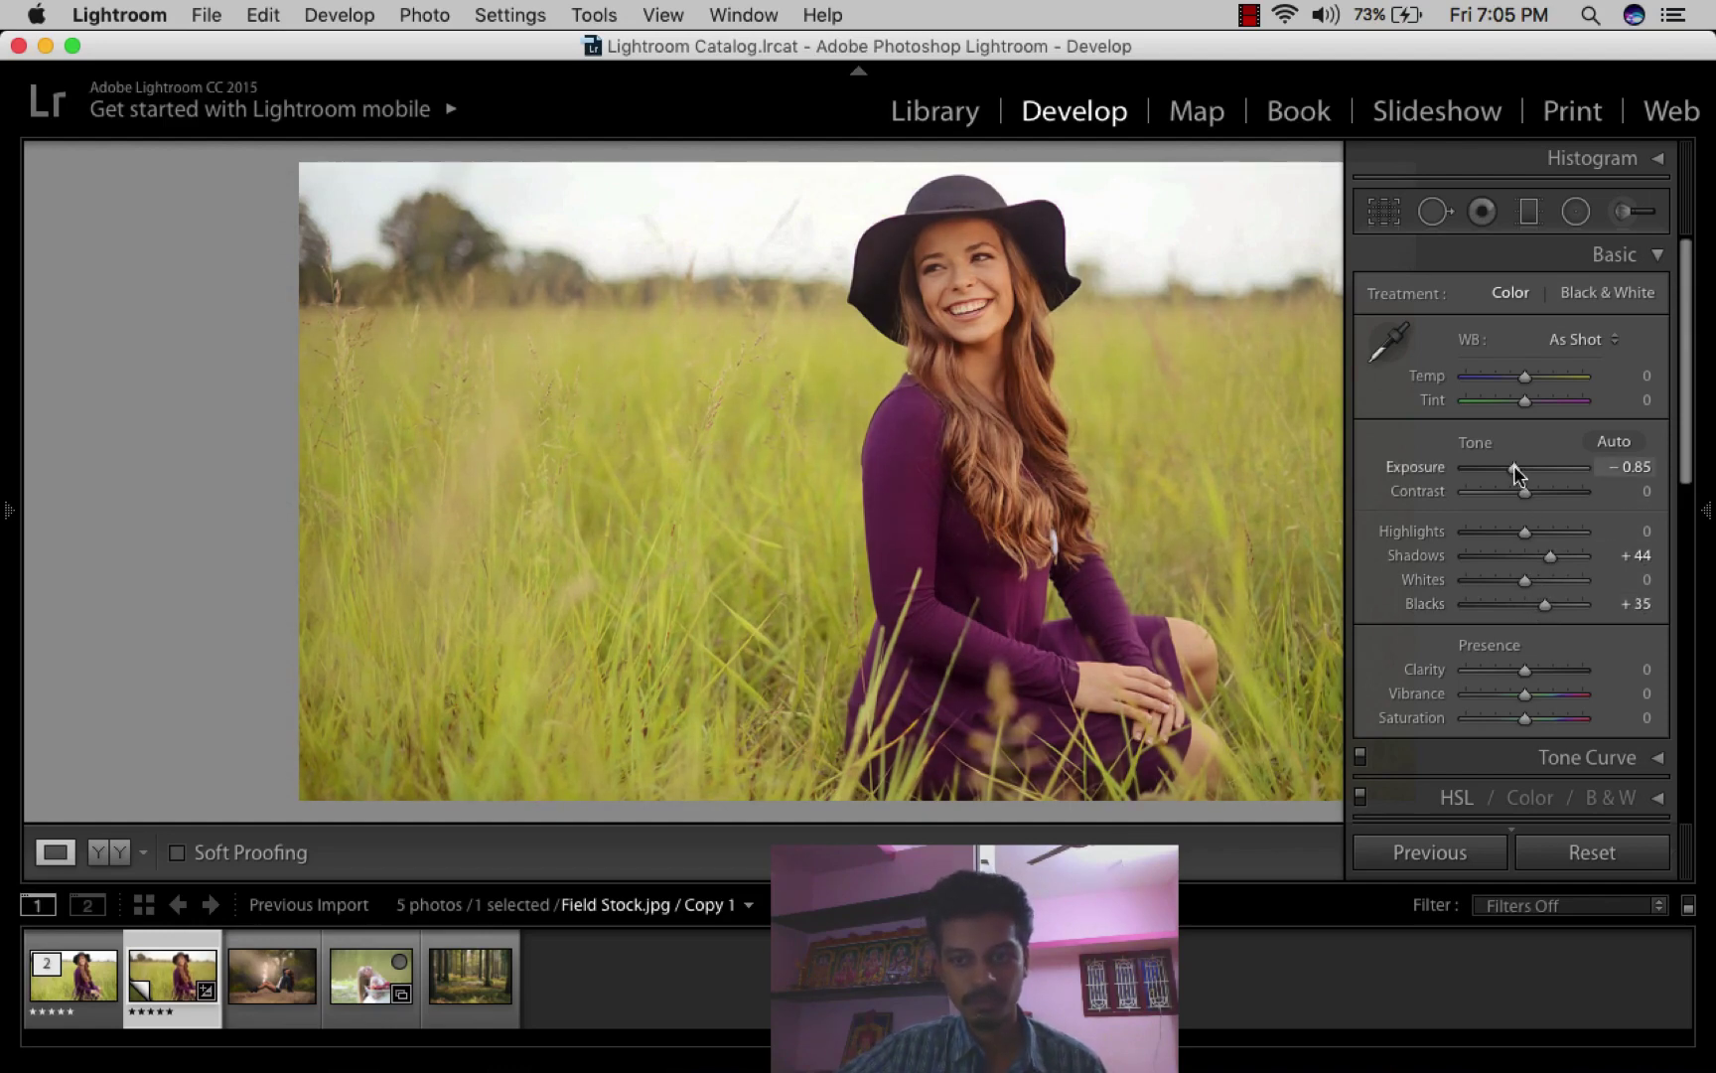
left_click_drag(1514, 466, 1510, 467)
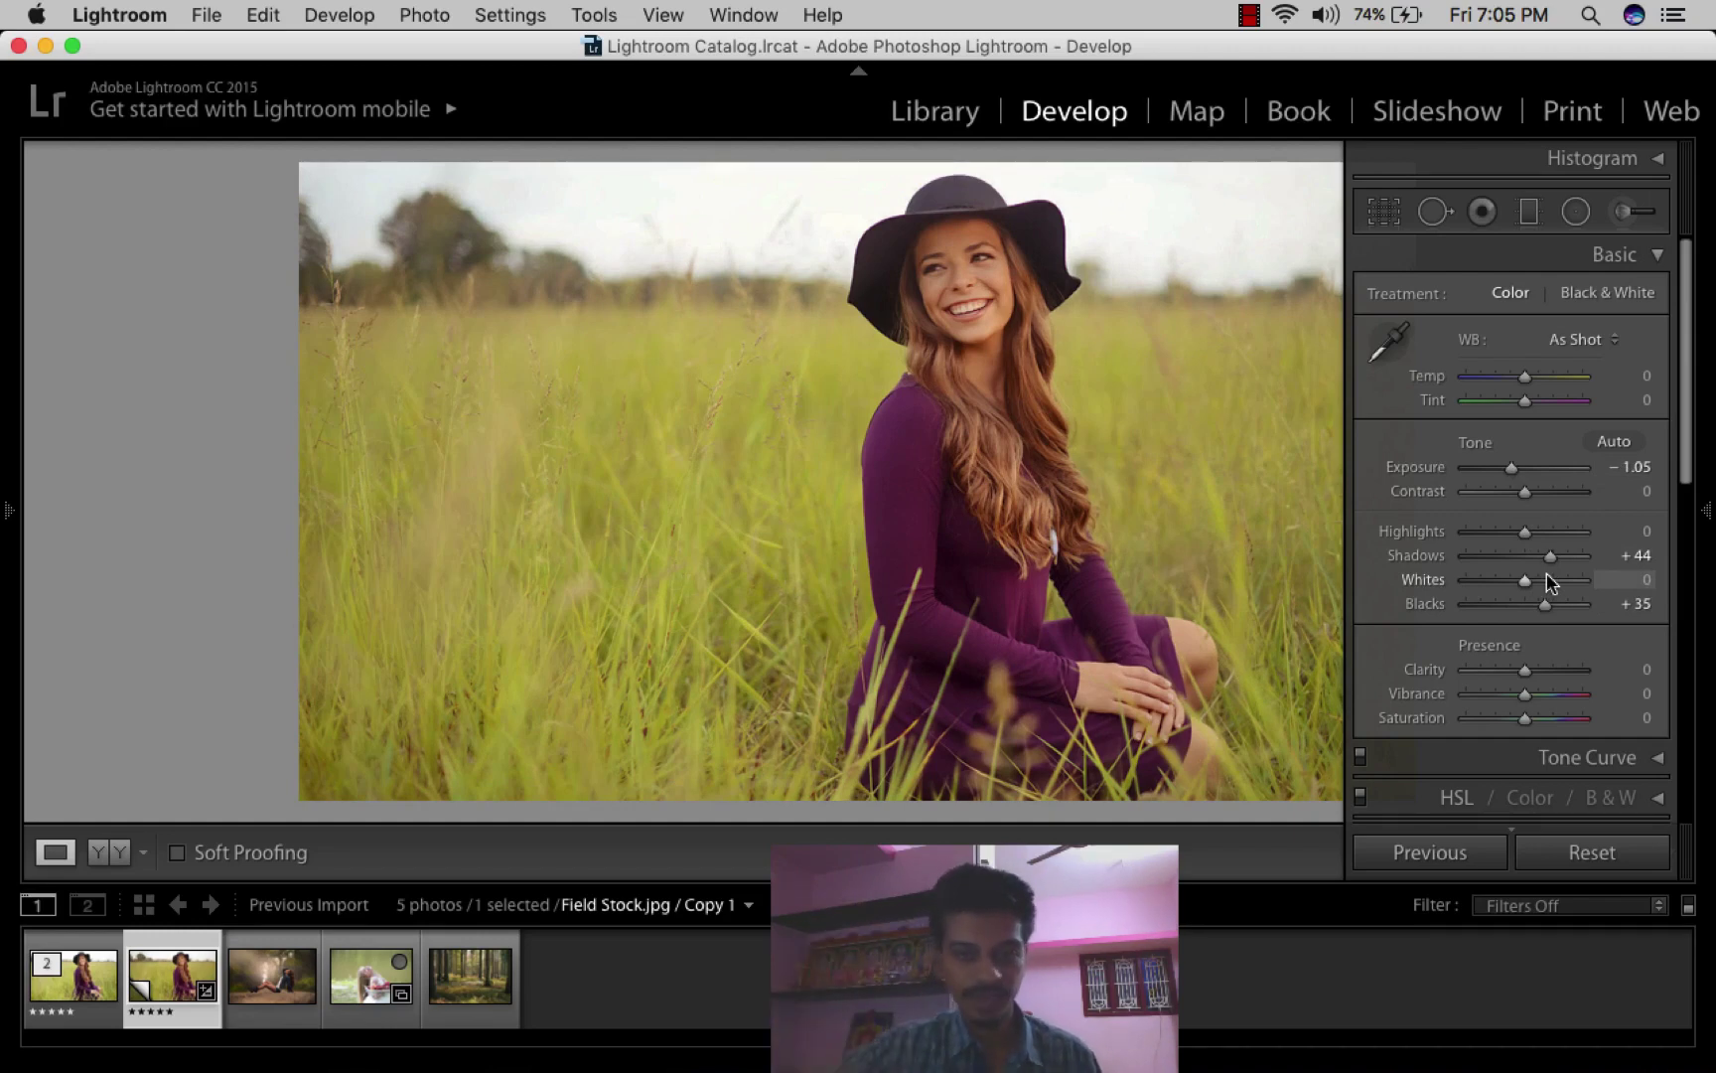
key("Tab")
- Compare a close-up of the edited portrait with its original, then open the road photo
left_click(1106, 465)
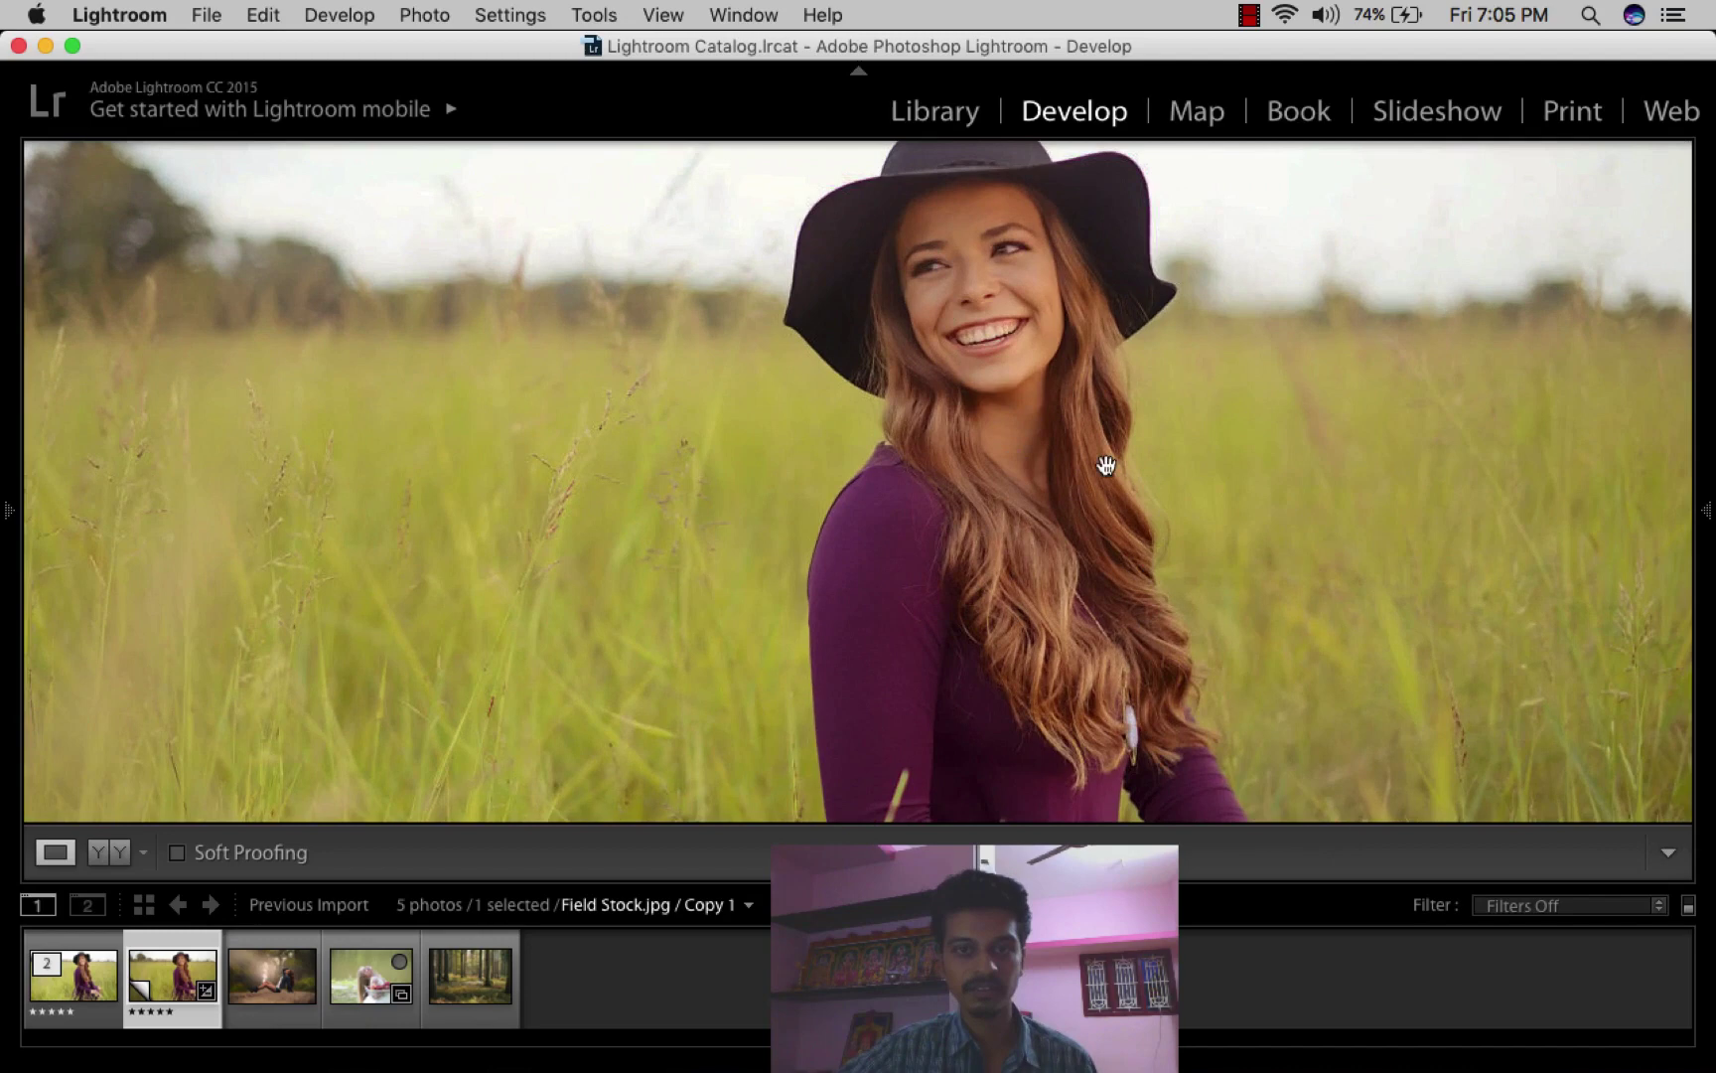
left_click_drag(1084, 394, 1027, 498)
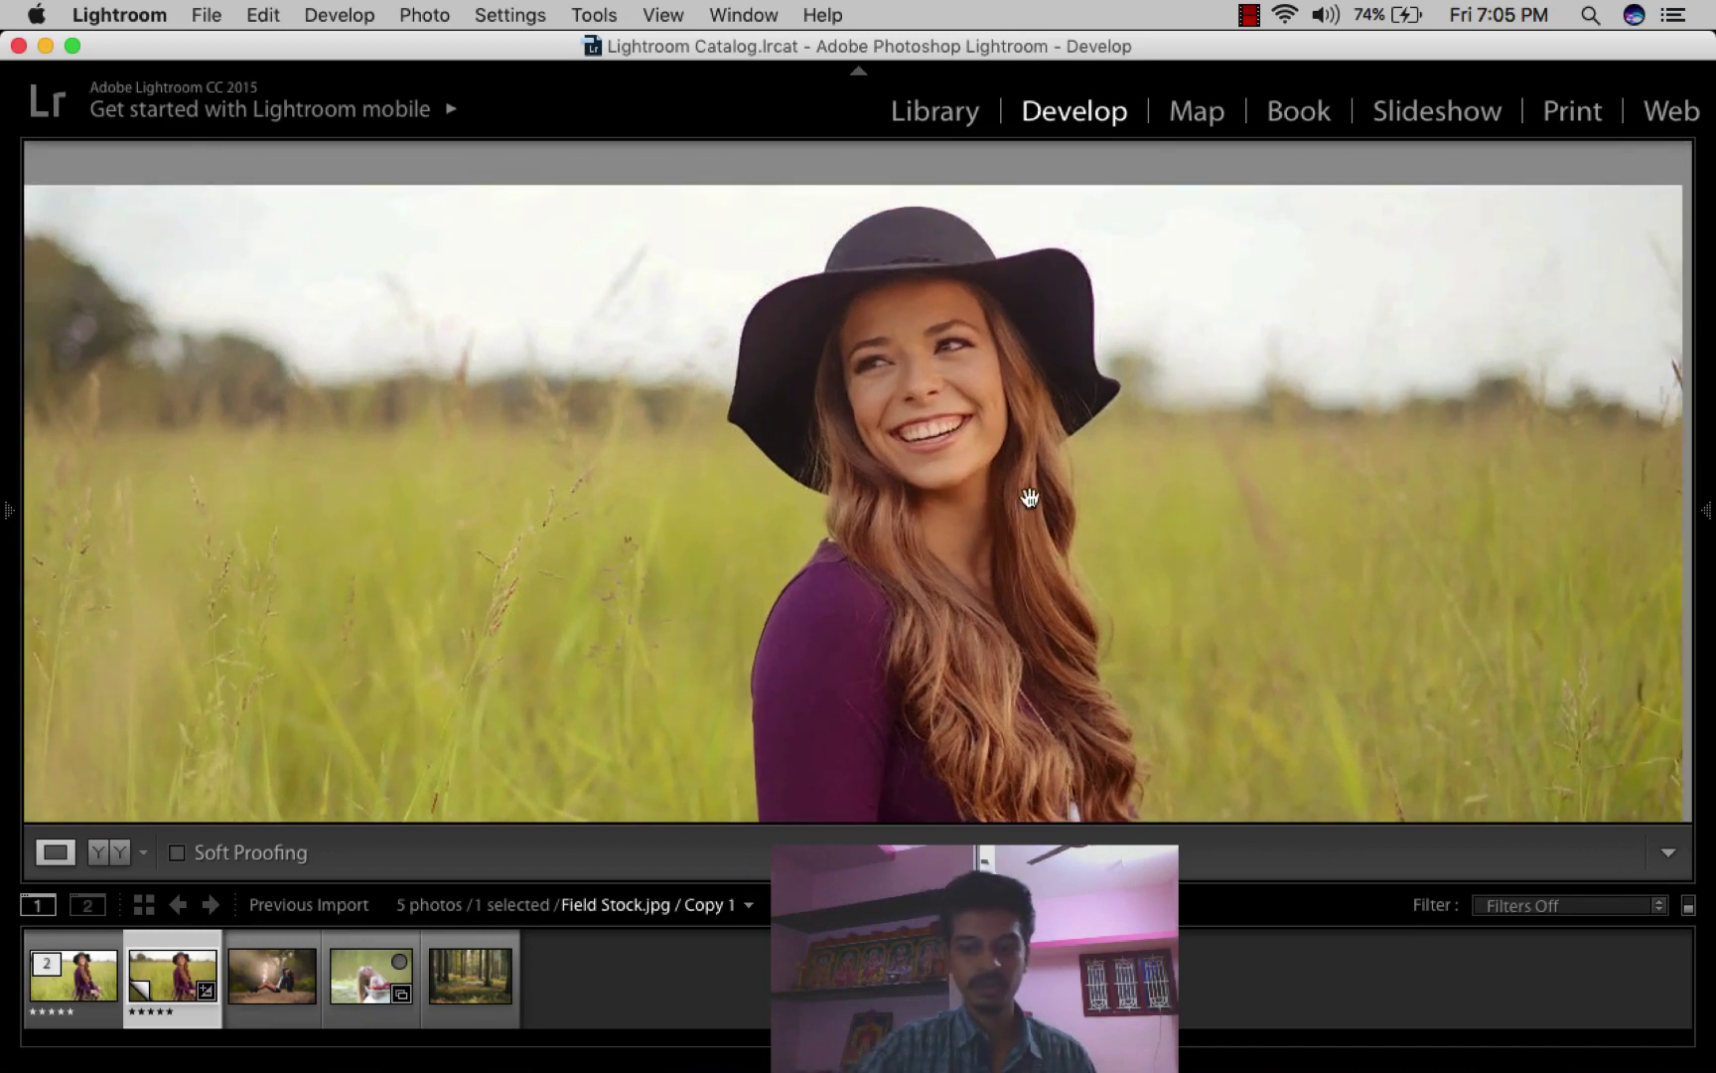
key("backslash")
key("backslash")
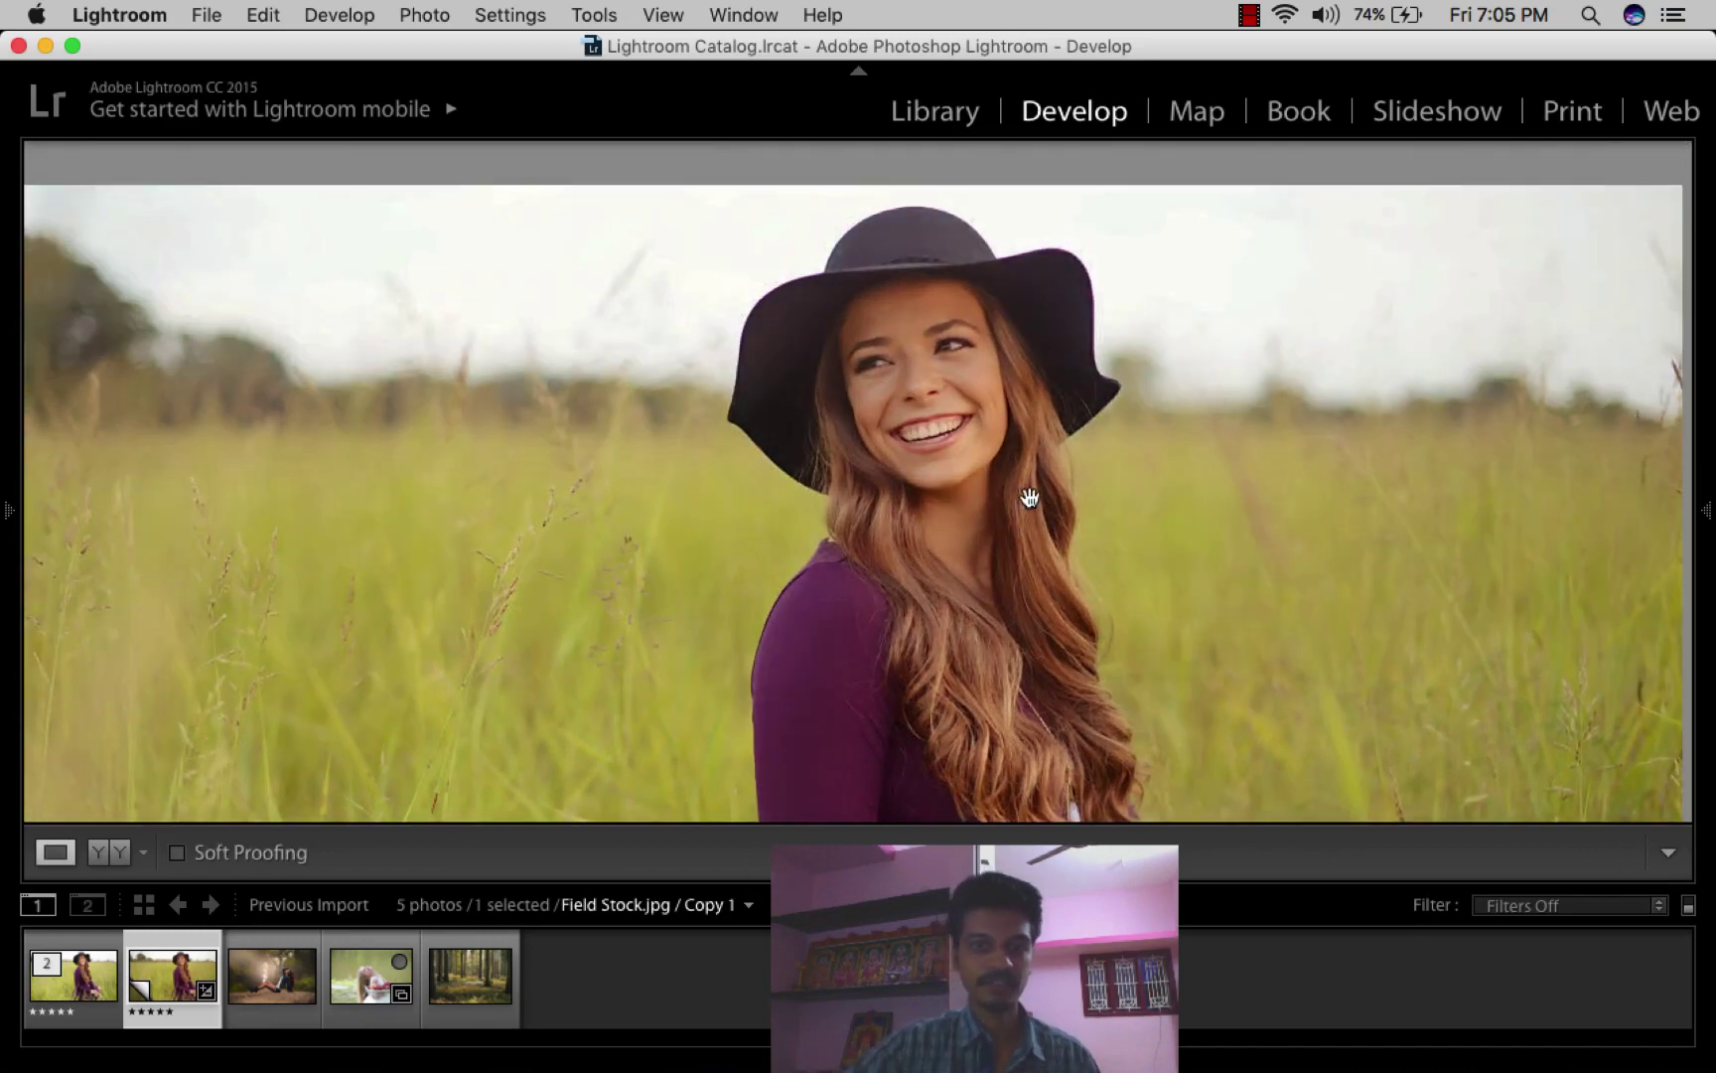
key("backslash")
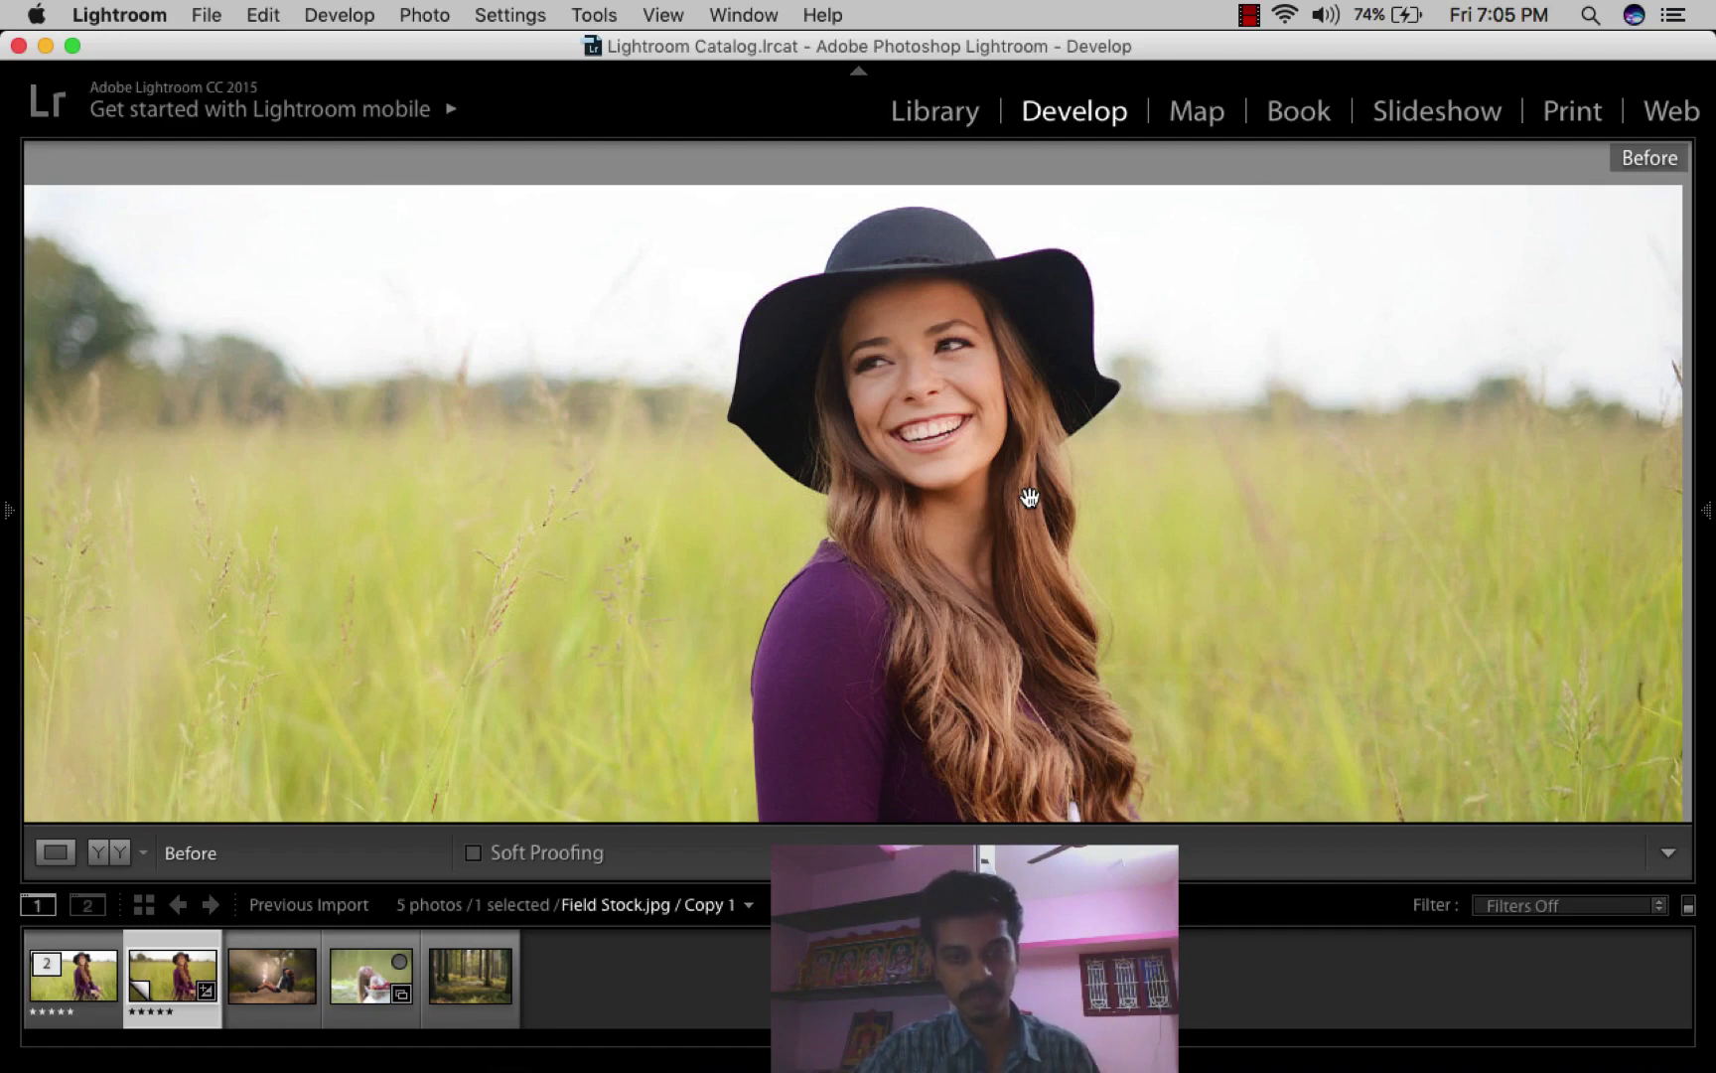
key("backslash")
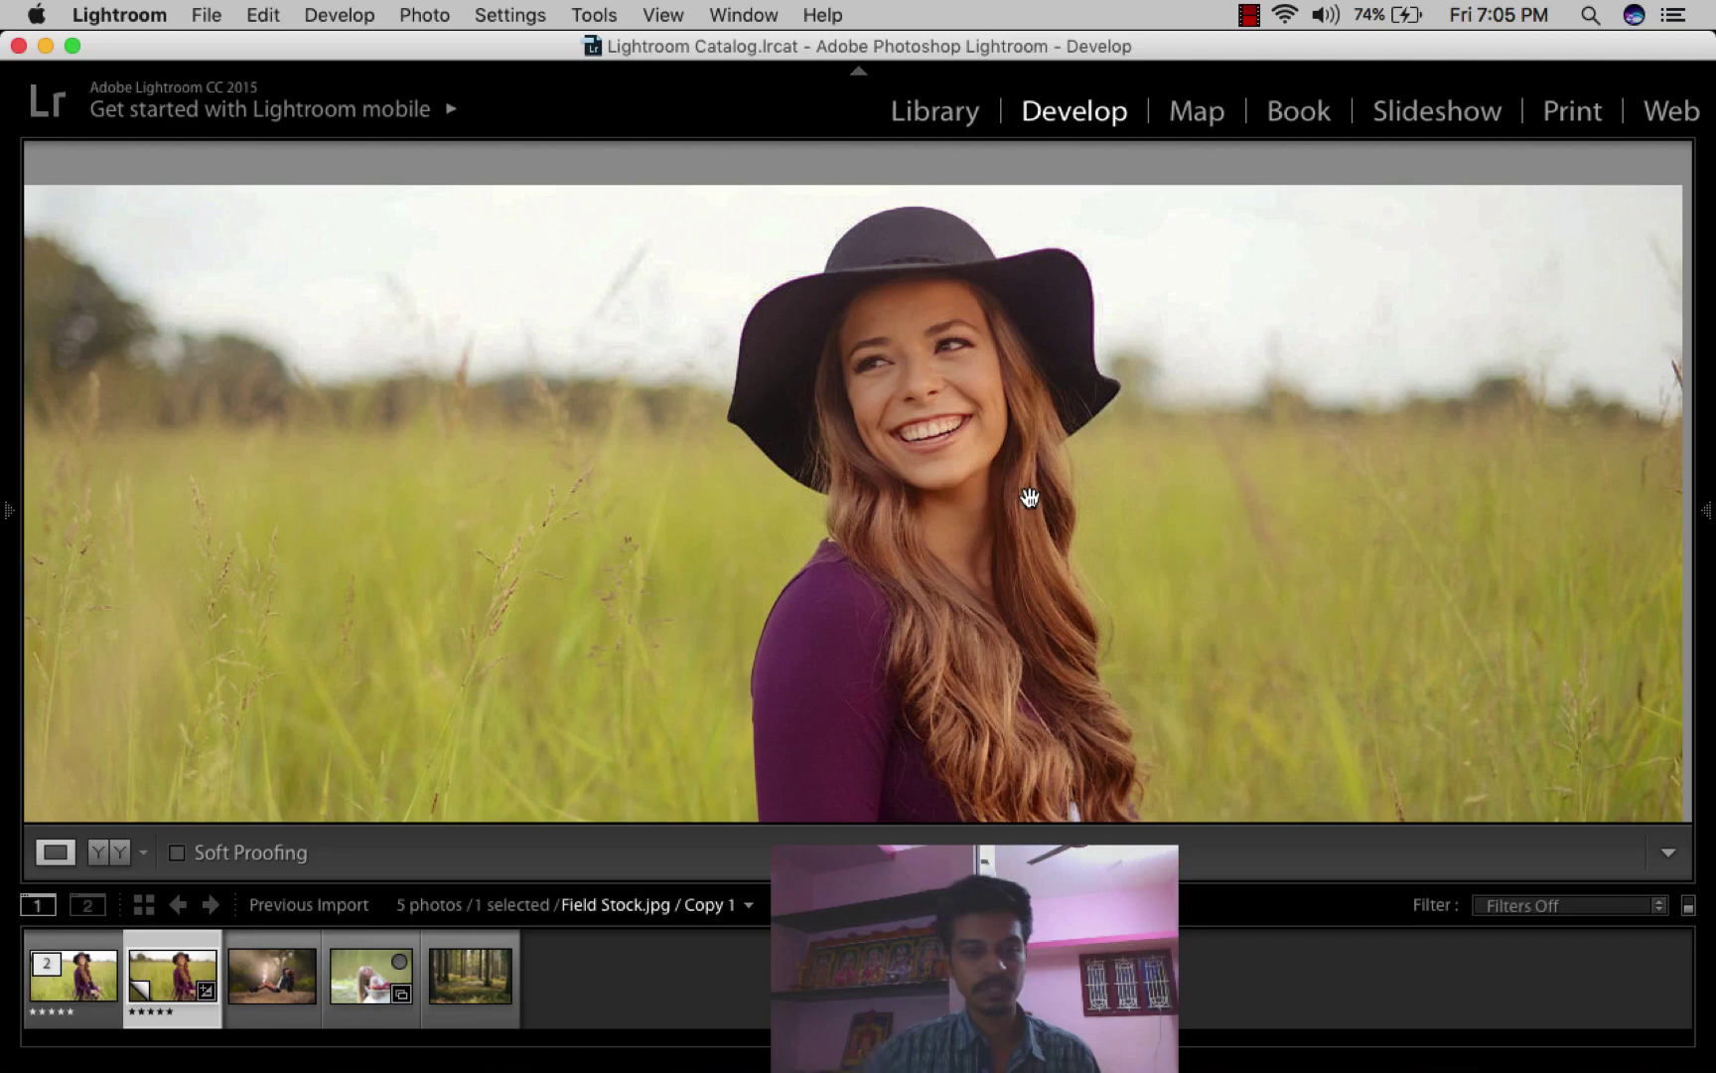
left_click(948, 491)
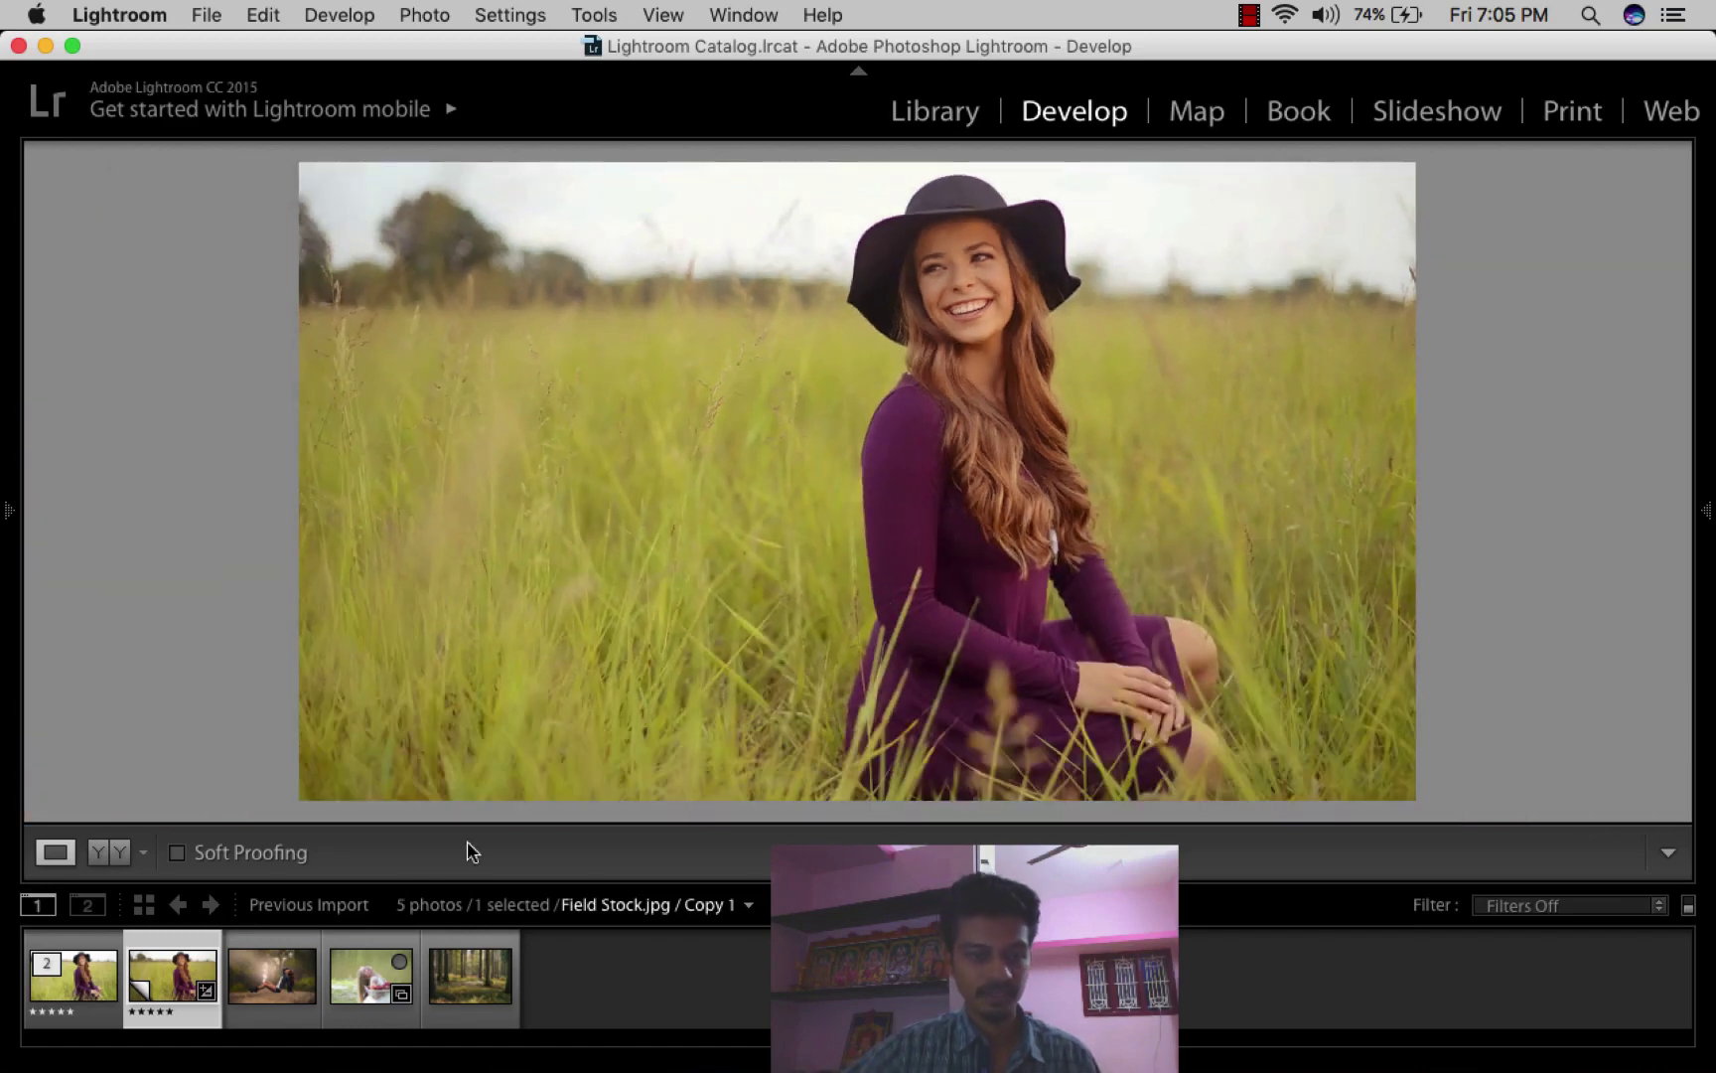
left_click(264, 980)
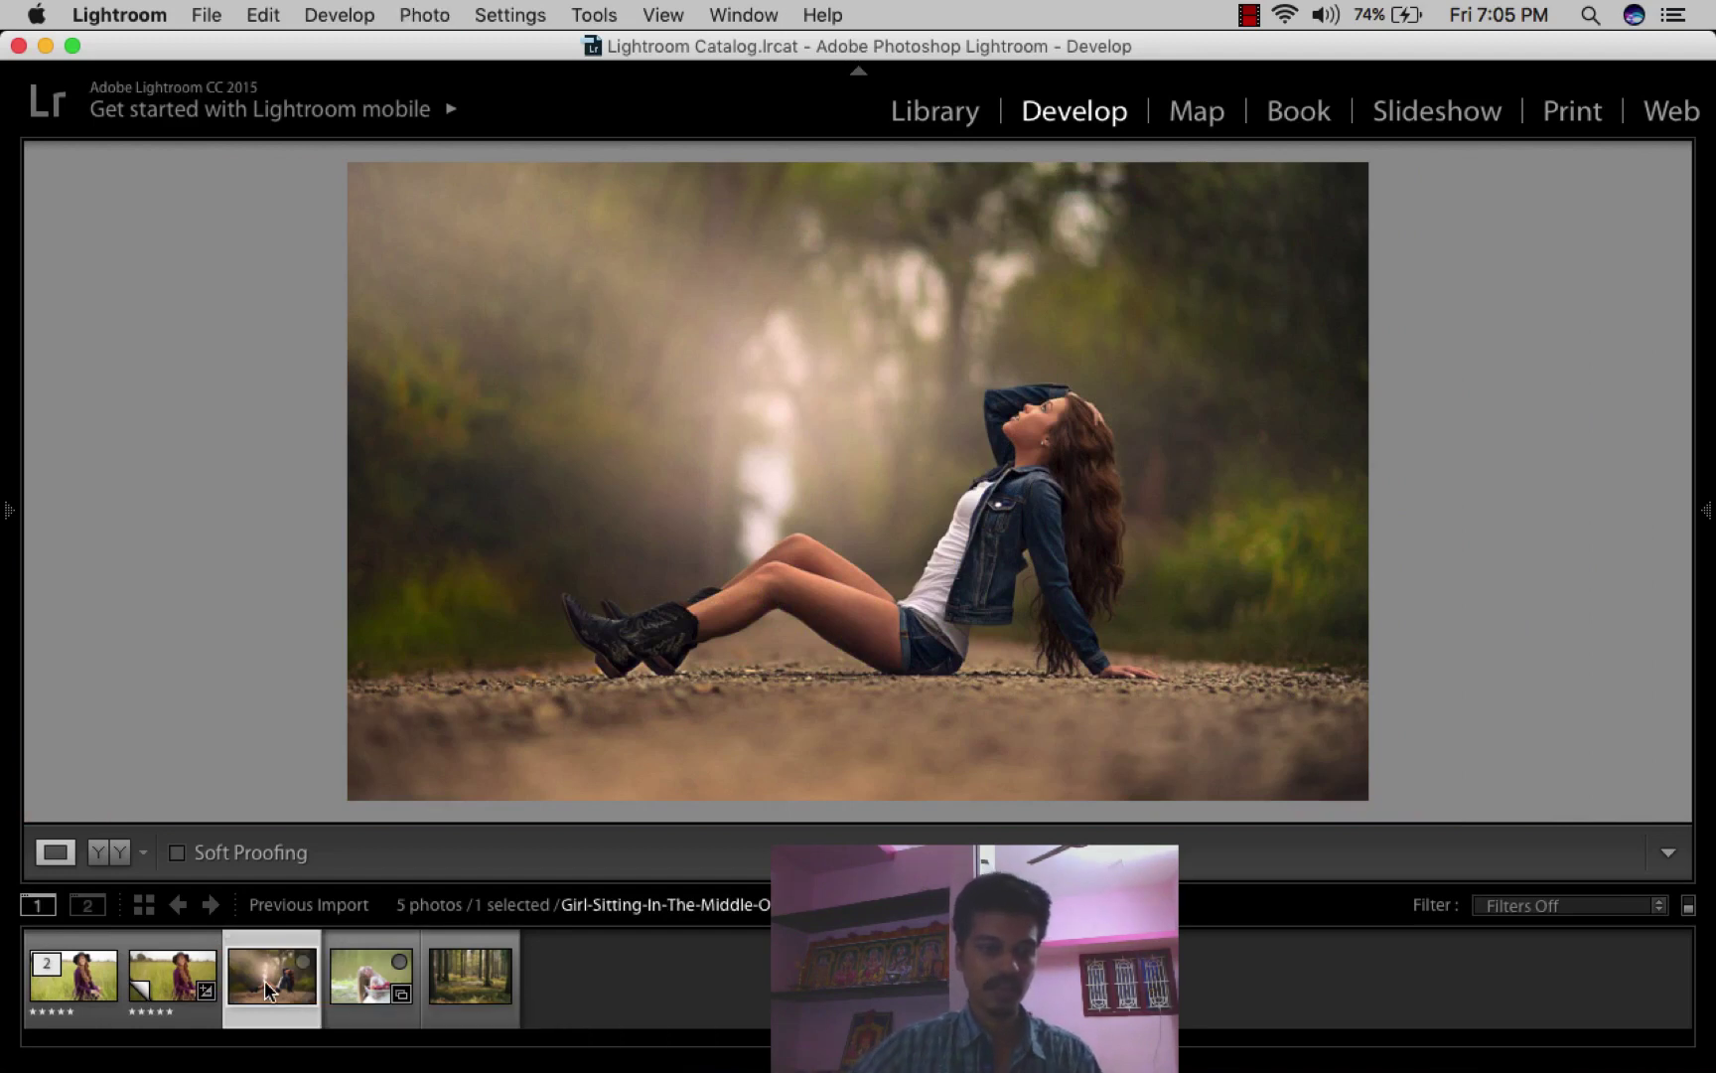
- Create a virtual copy of the road photo and apply Totally Rad Black & White BW | Bodie | Strong
key("super+apostrophe")
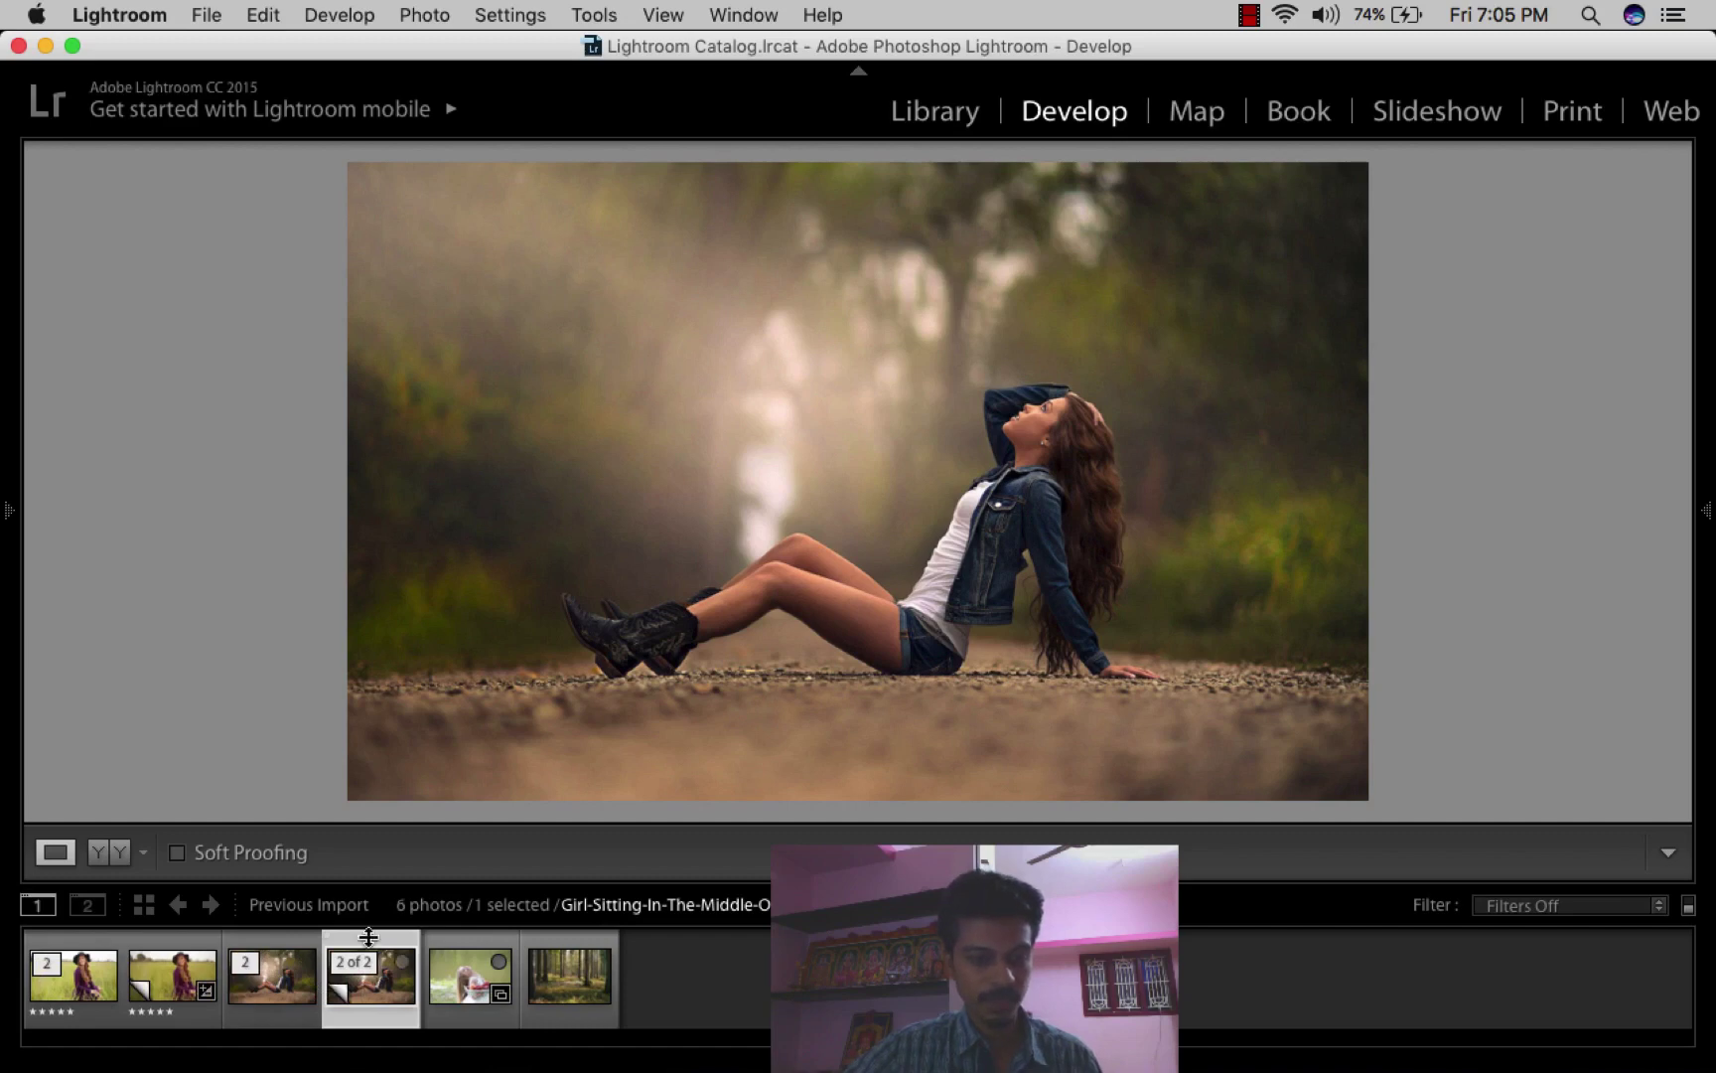
mouse_move(10, 527)
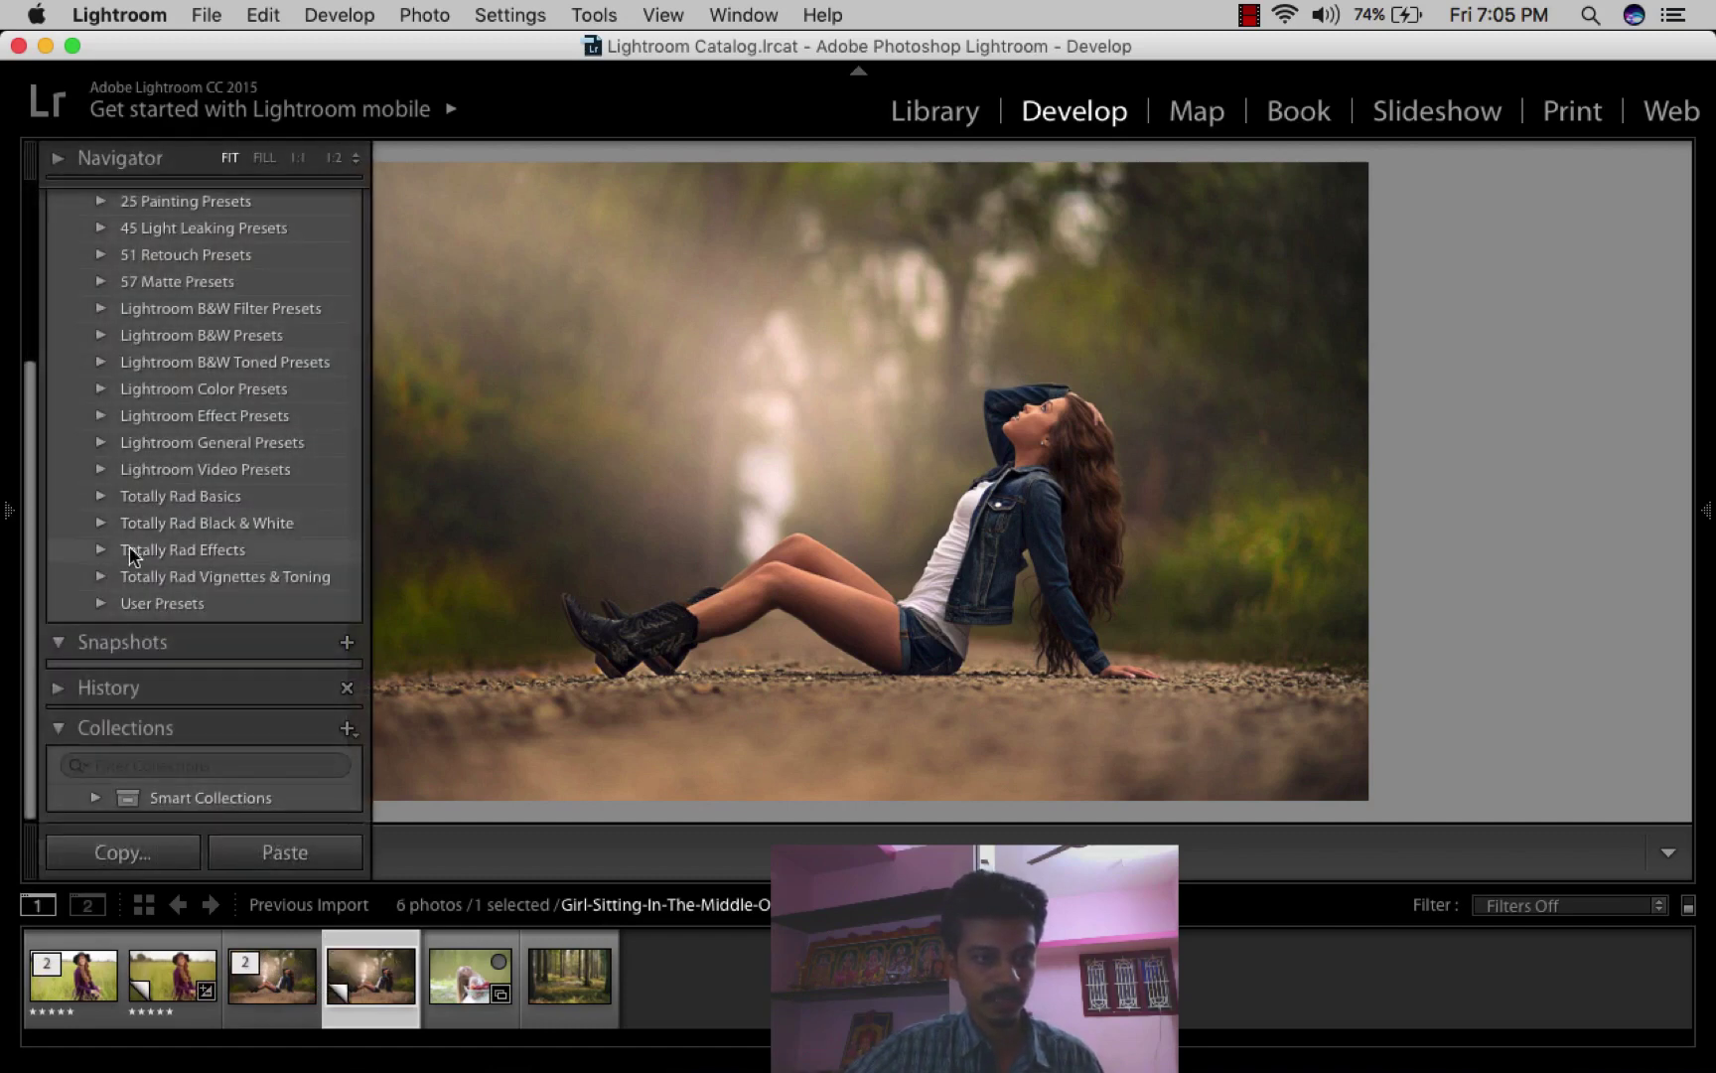
left_click(102, 524)
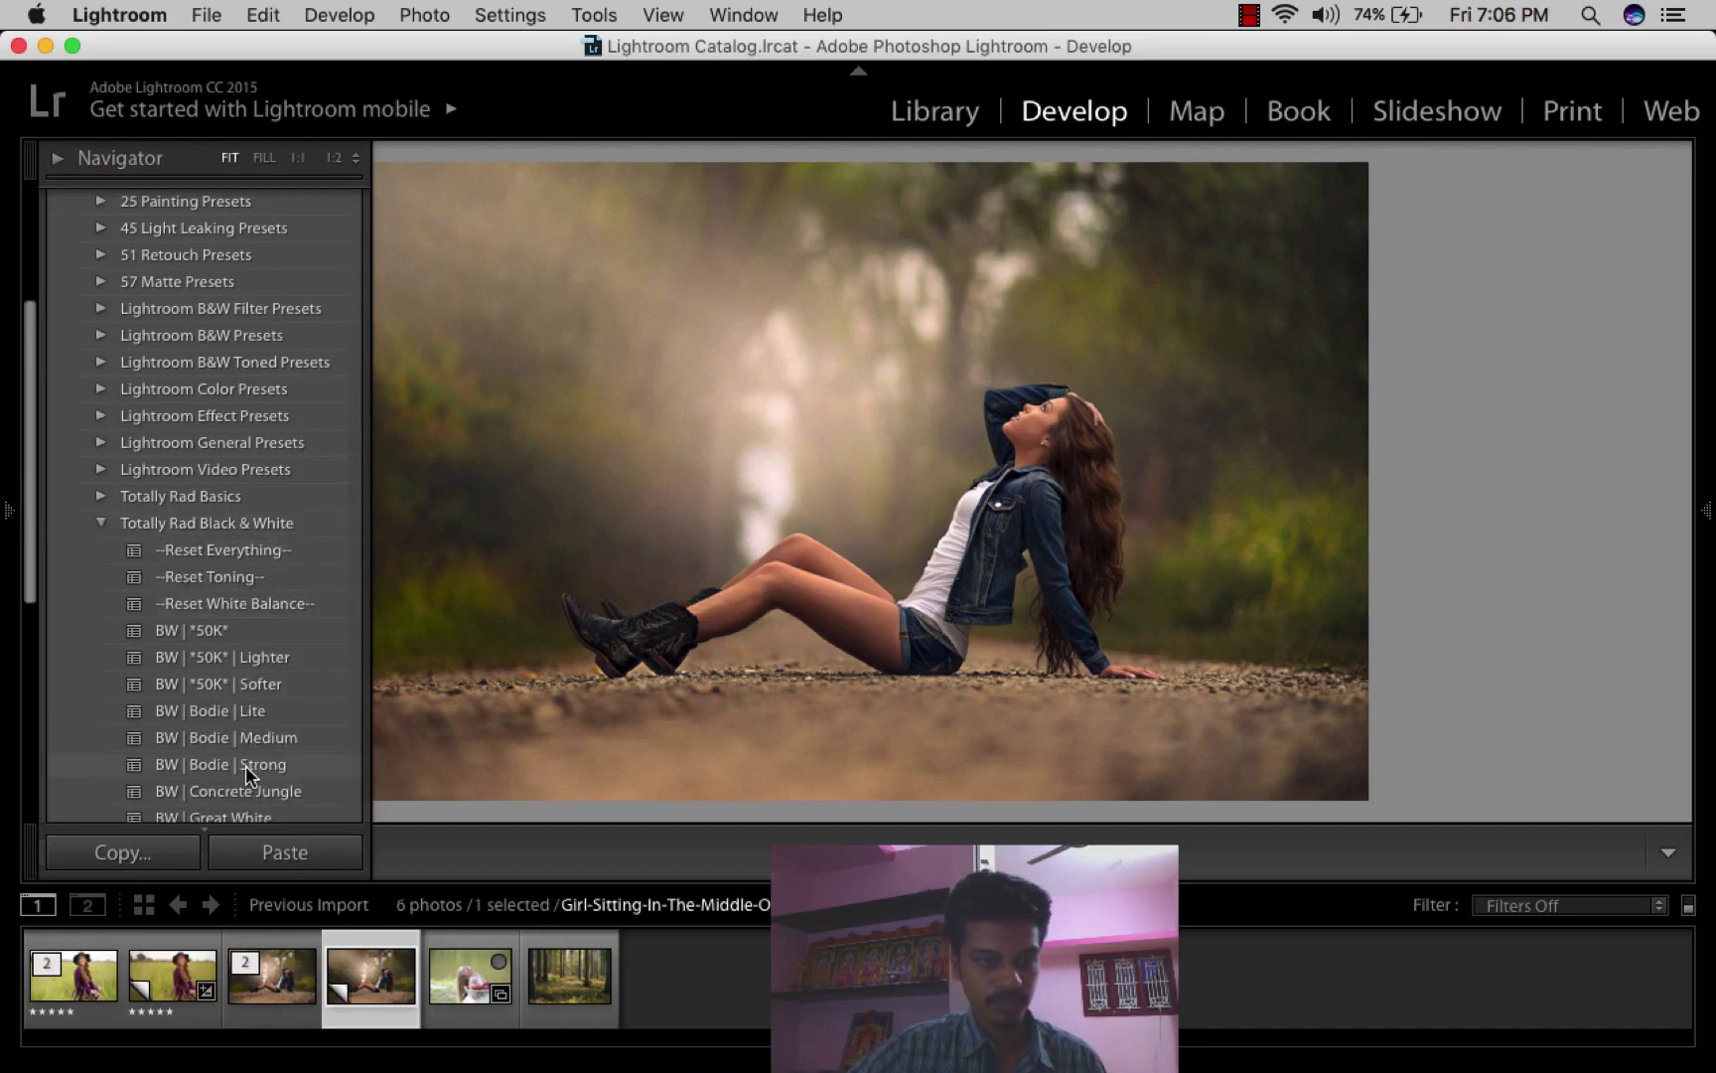
left_click(239, 765)
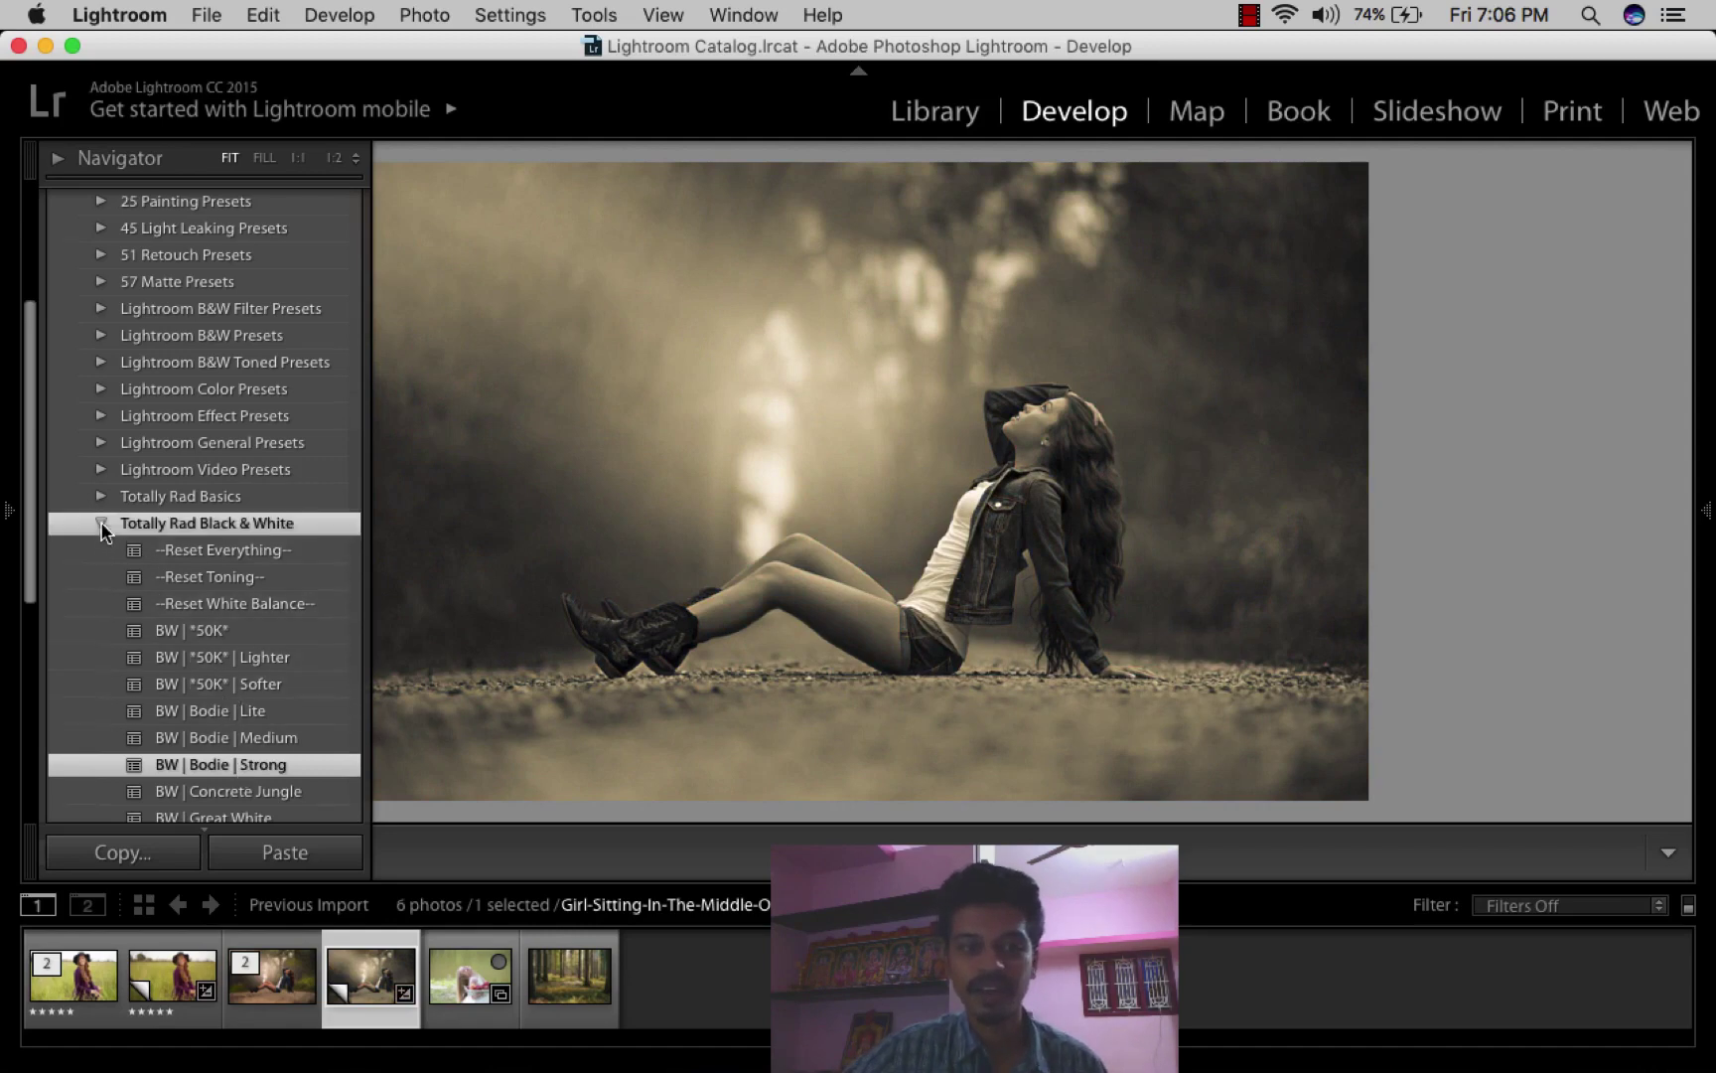
left_click(101, 524)
key("Tab")
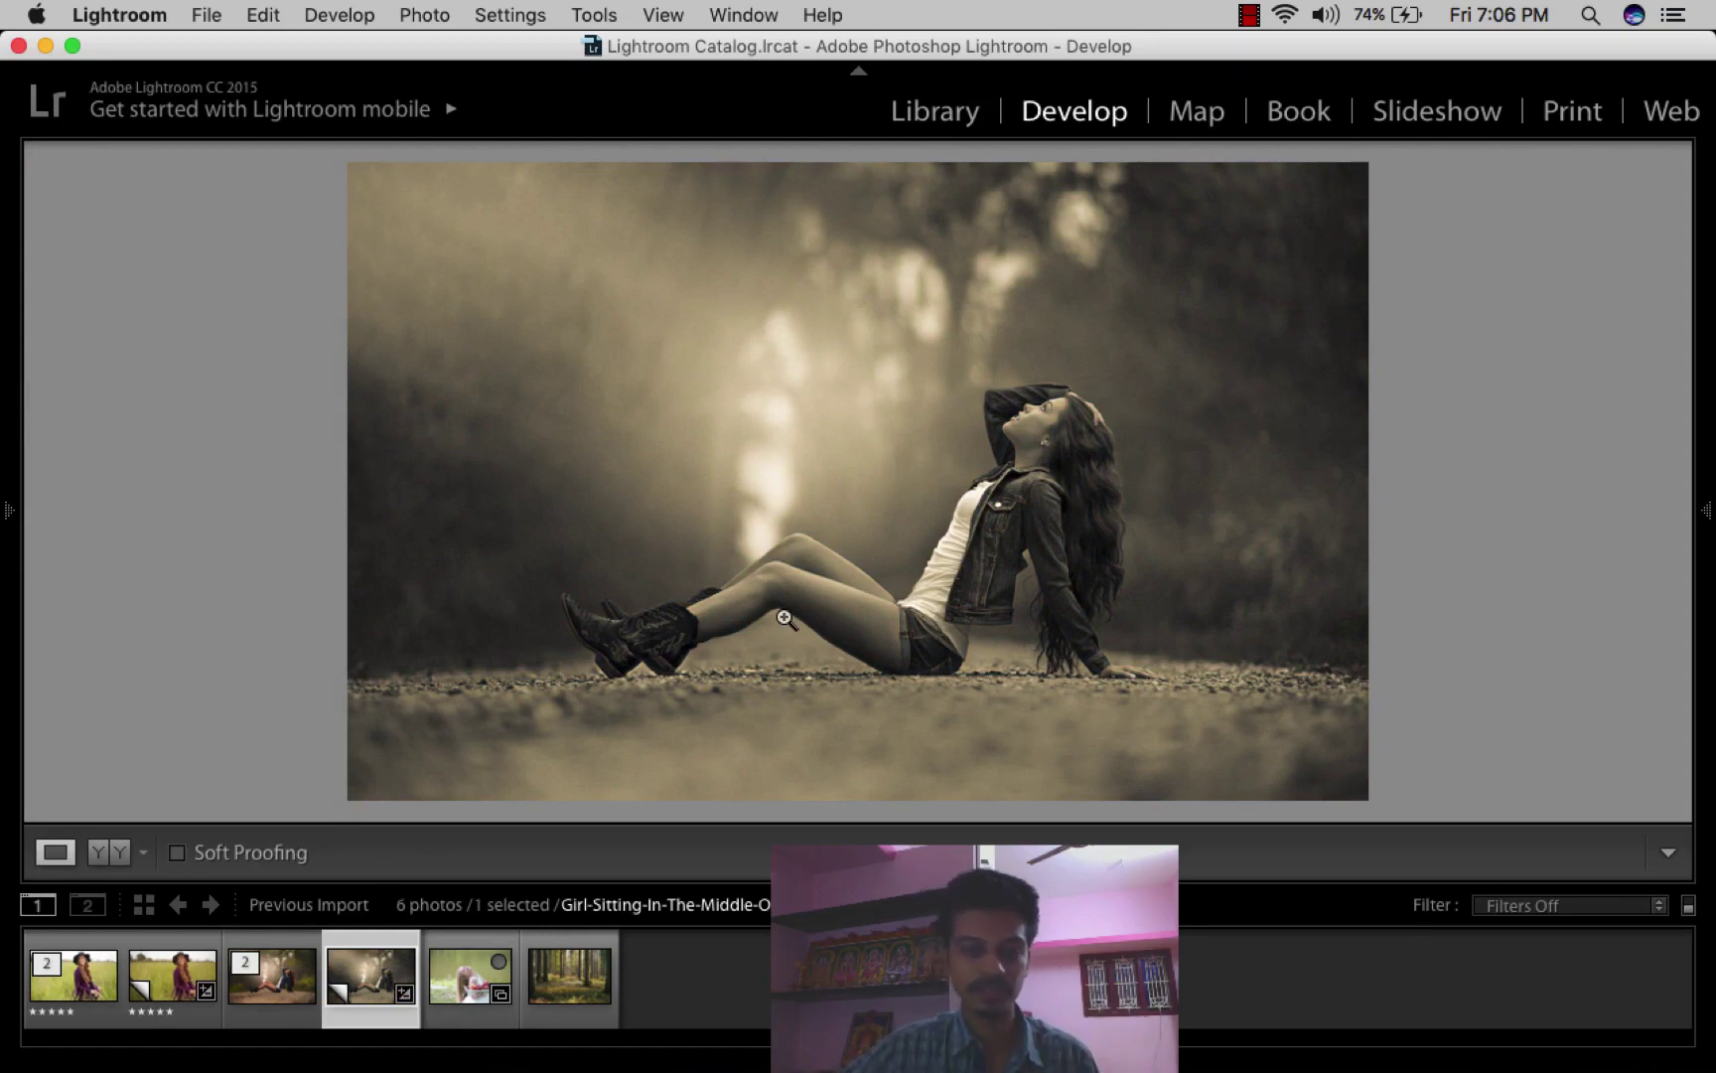
- Lift the blacks and set highlights to about -2 on the zoomed-in sepia portrait
left_click_drag(909, 548, 996, 460)
left_click_drag(1024, 560, 988, 491)
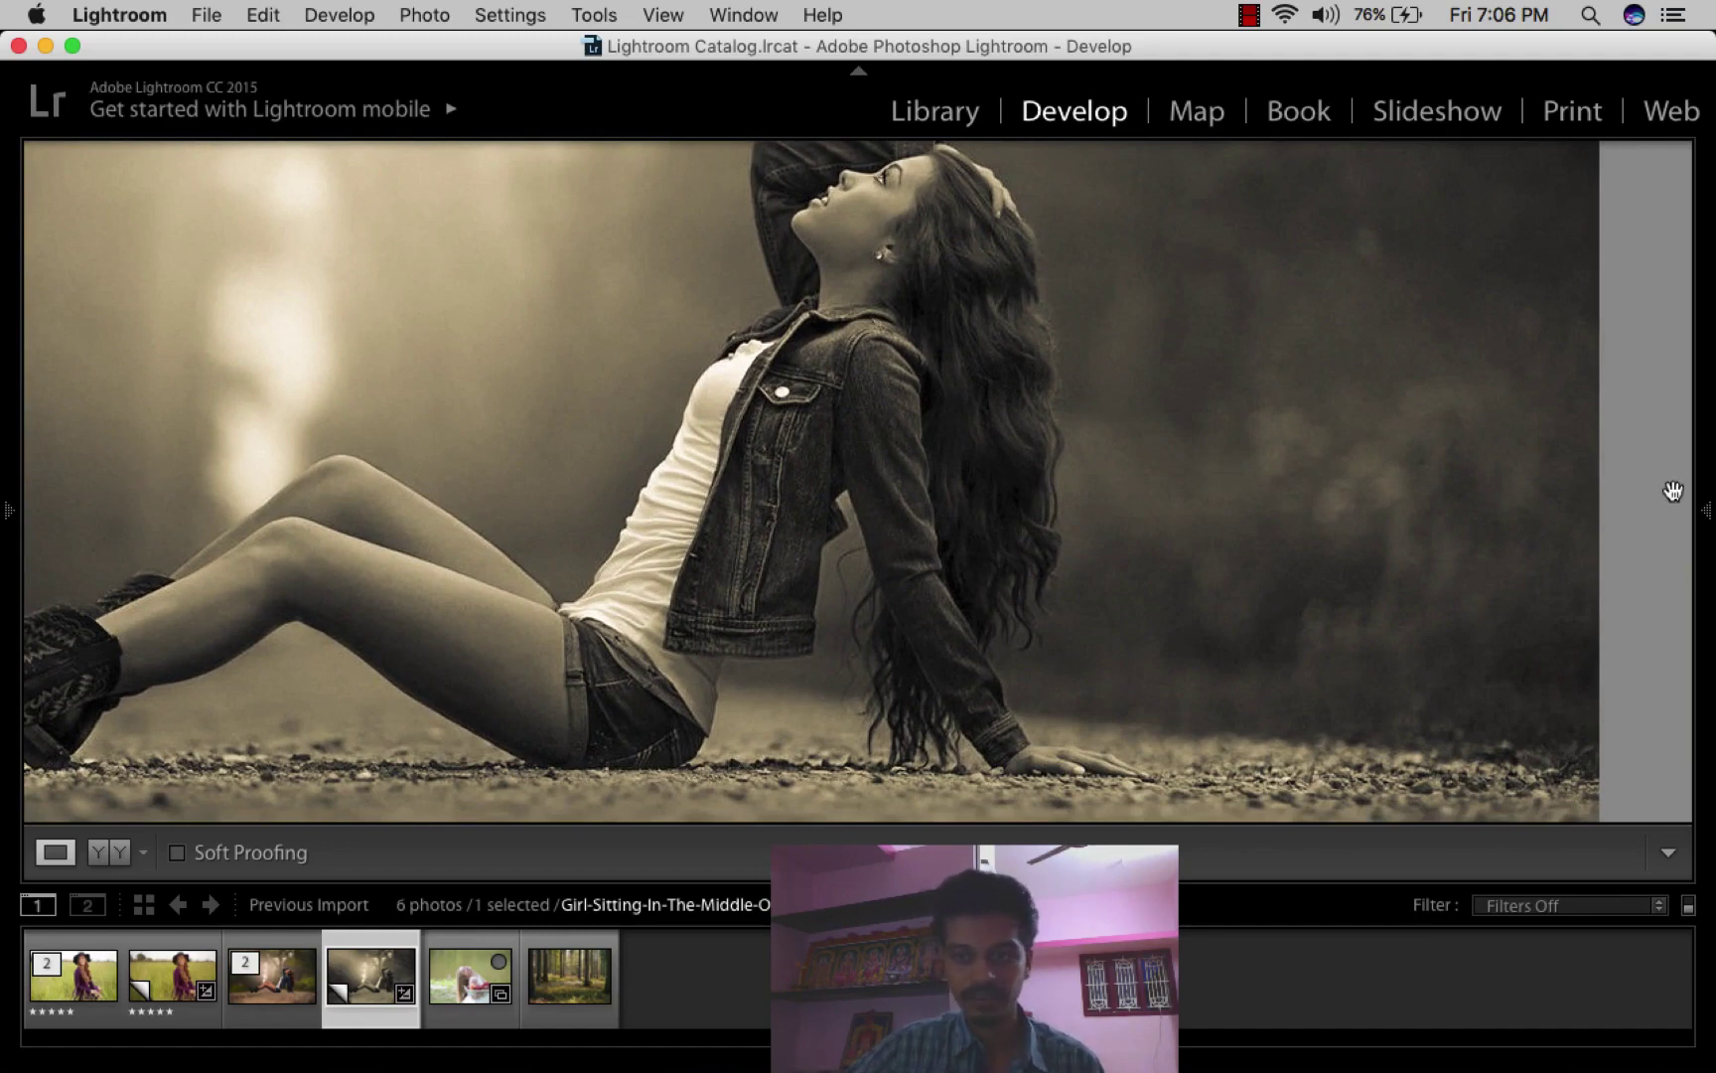
mouse_move(1708, 509)
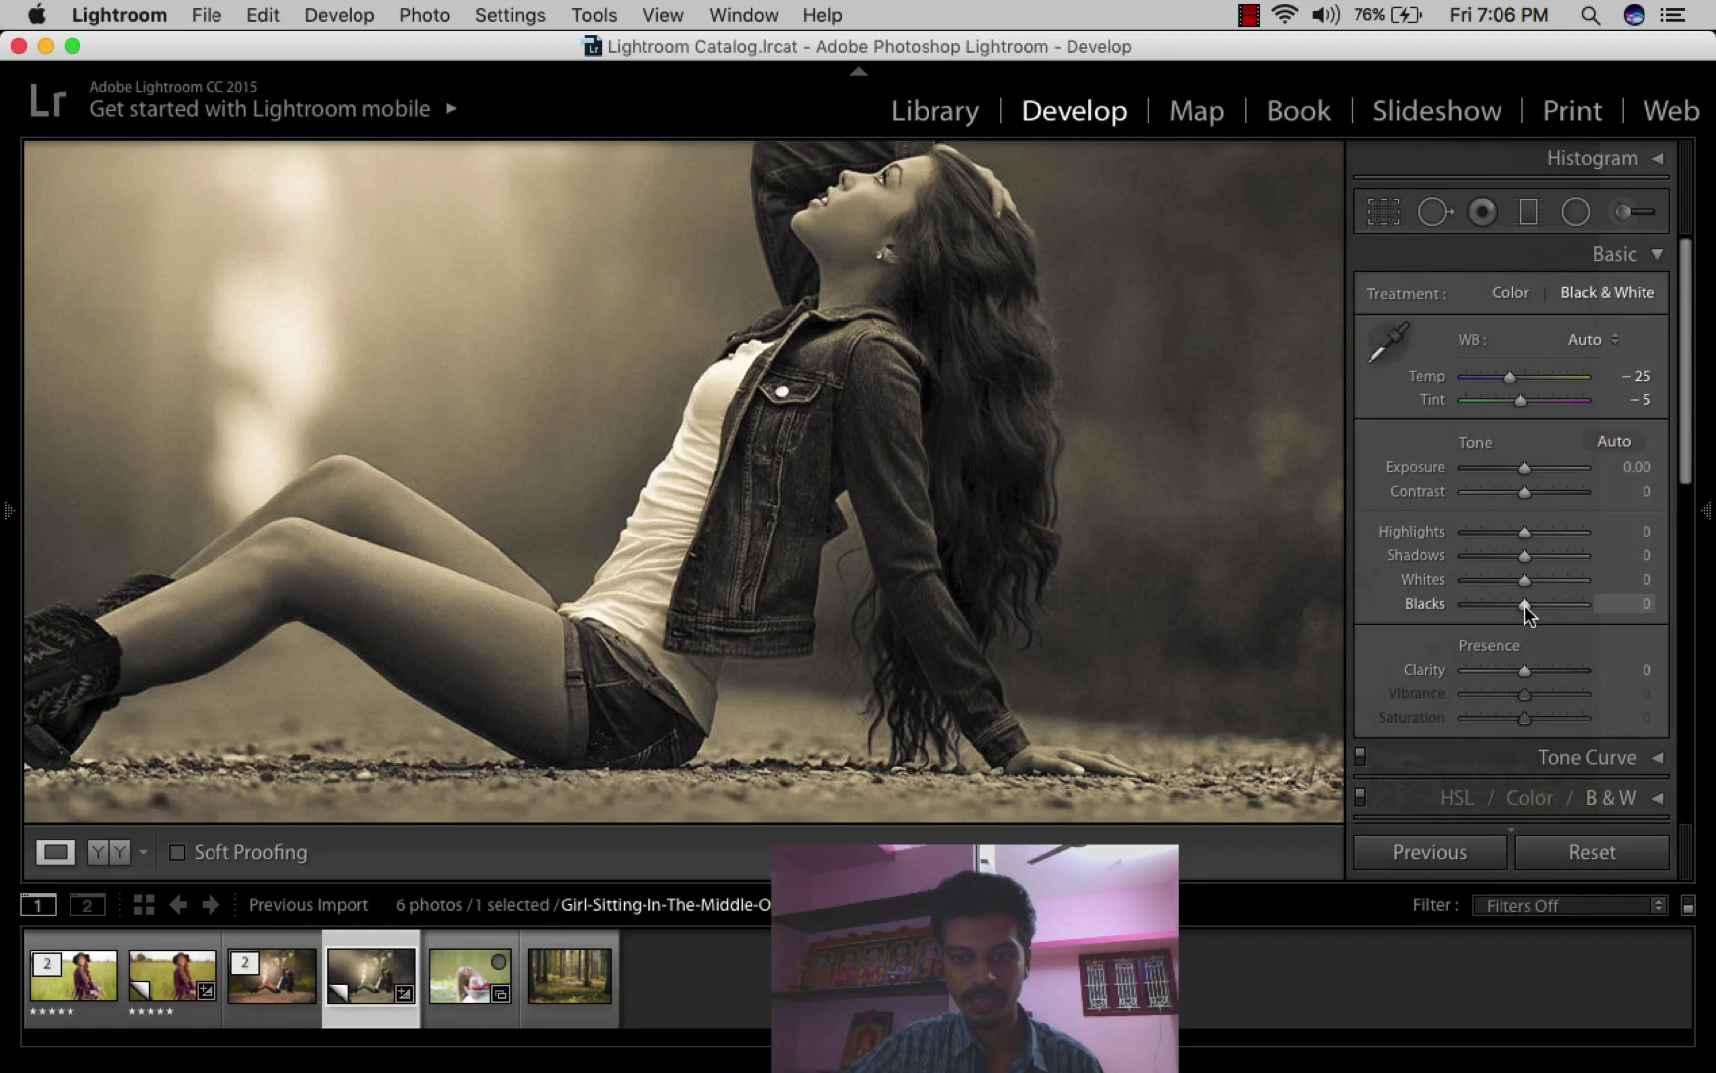
left_click_drag(1525, 604, 1544, 604)
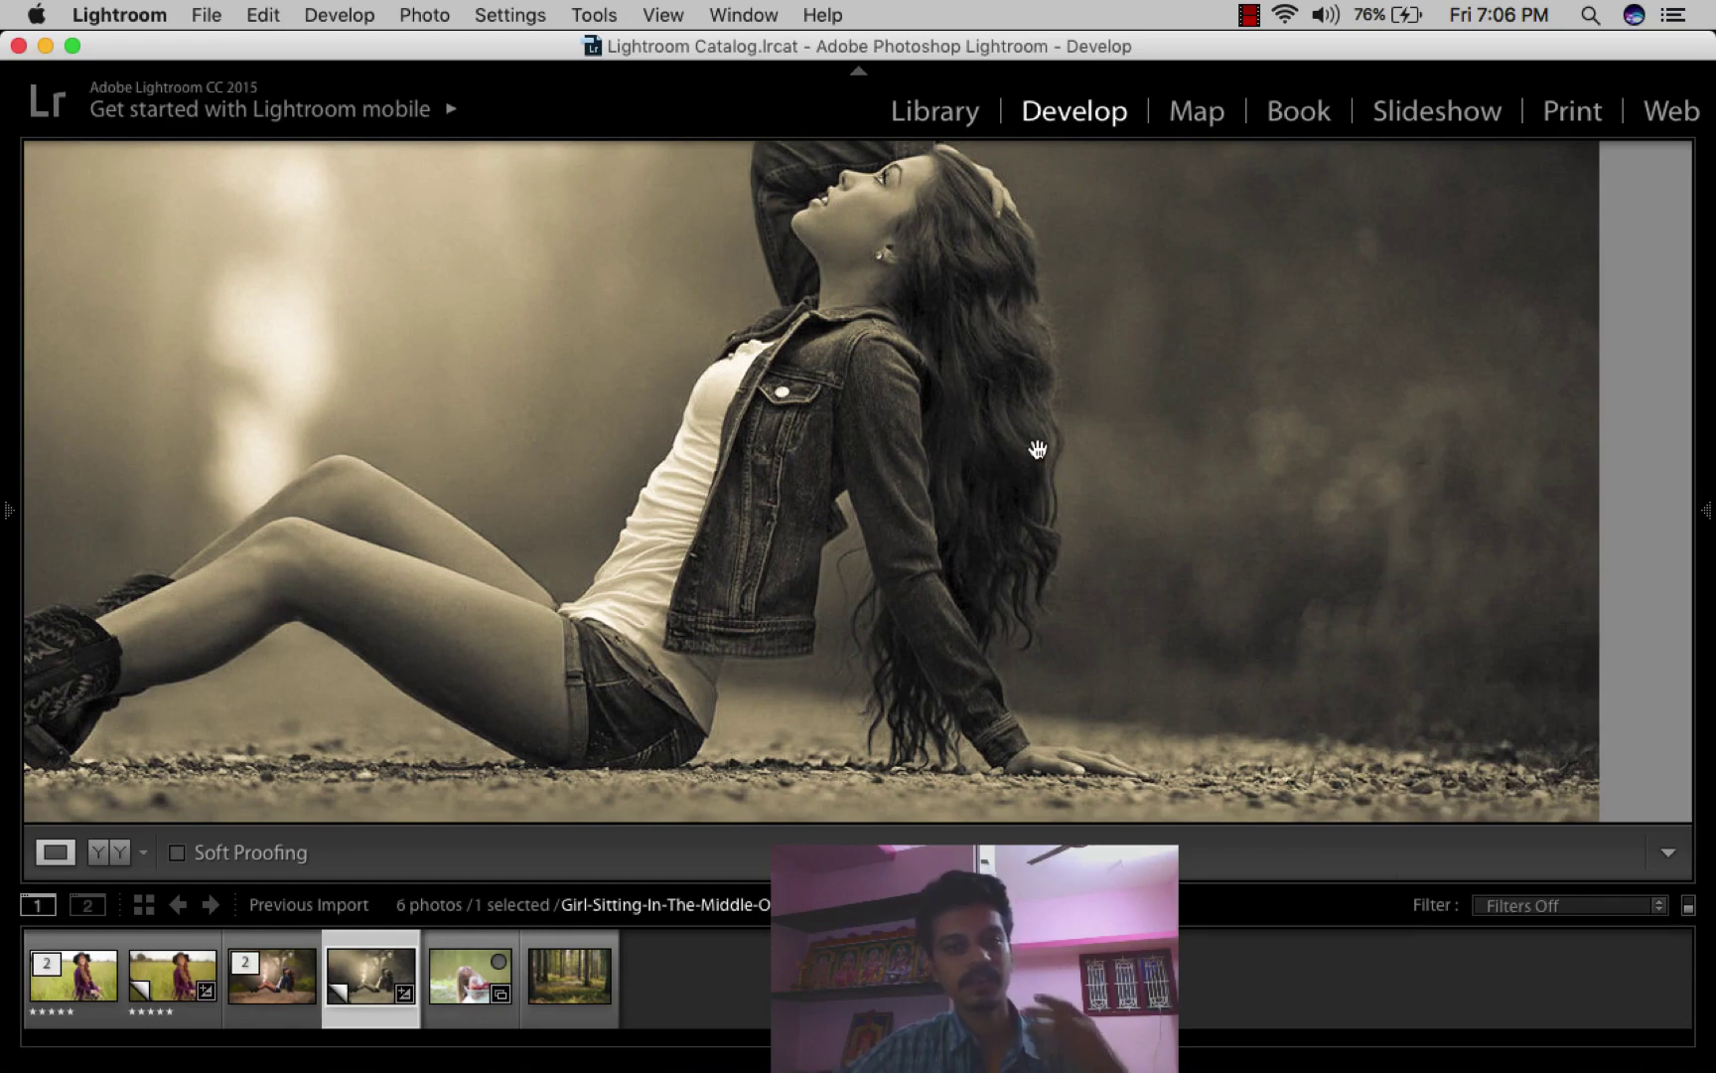
left_click_drag(871, 450, 1161, 523)
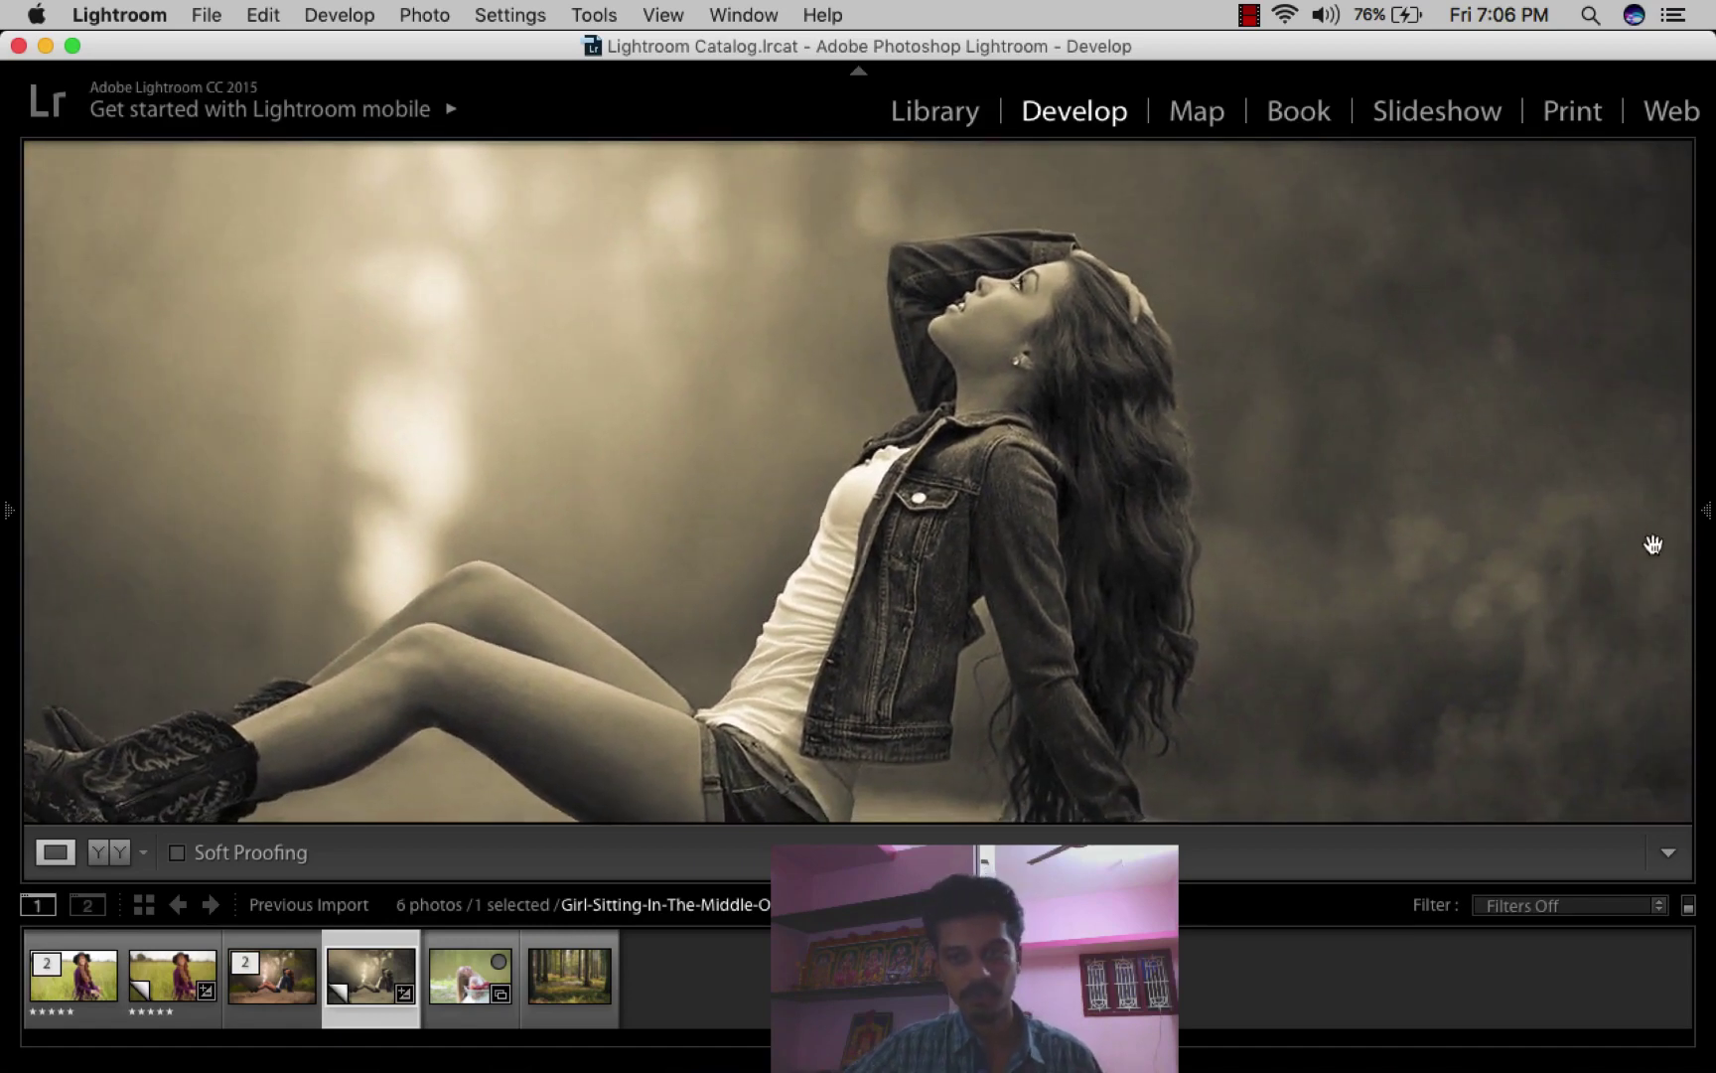
mouse_move(1709, 517)
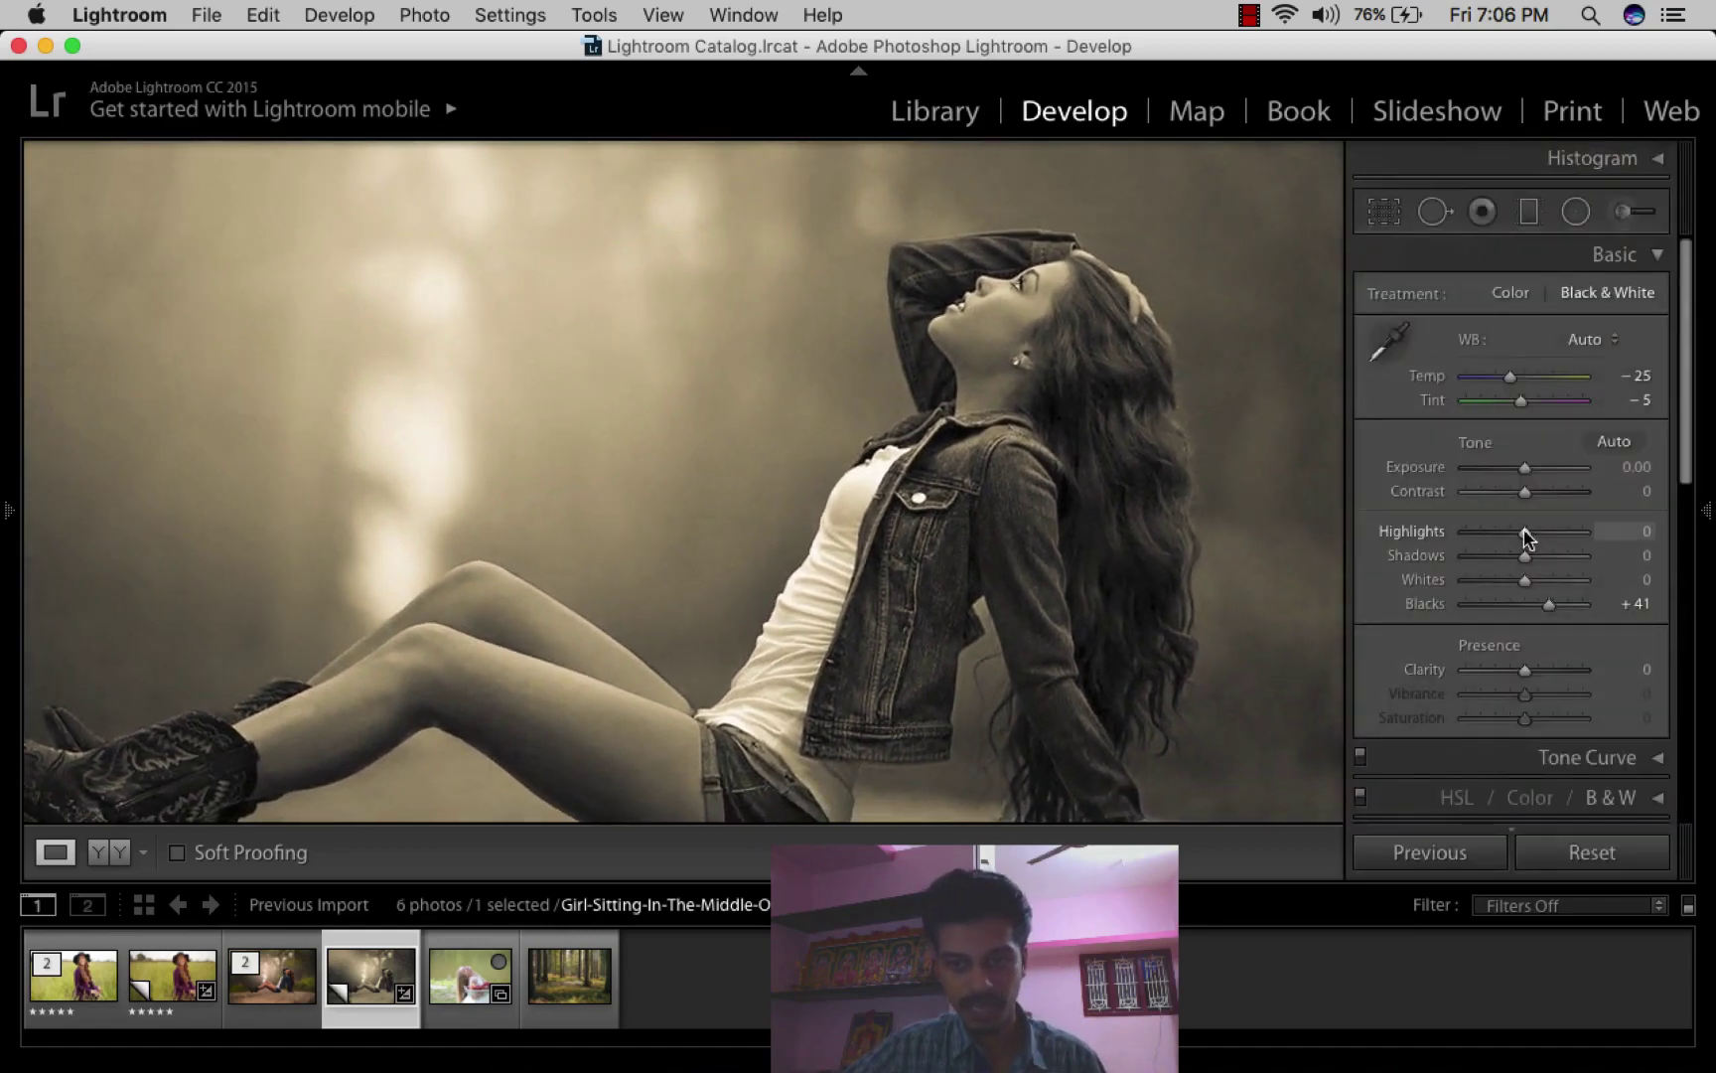
left_click_drag(1524, 532, 1463, 538)
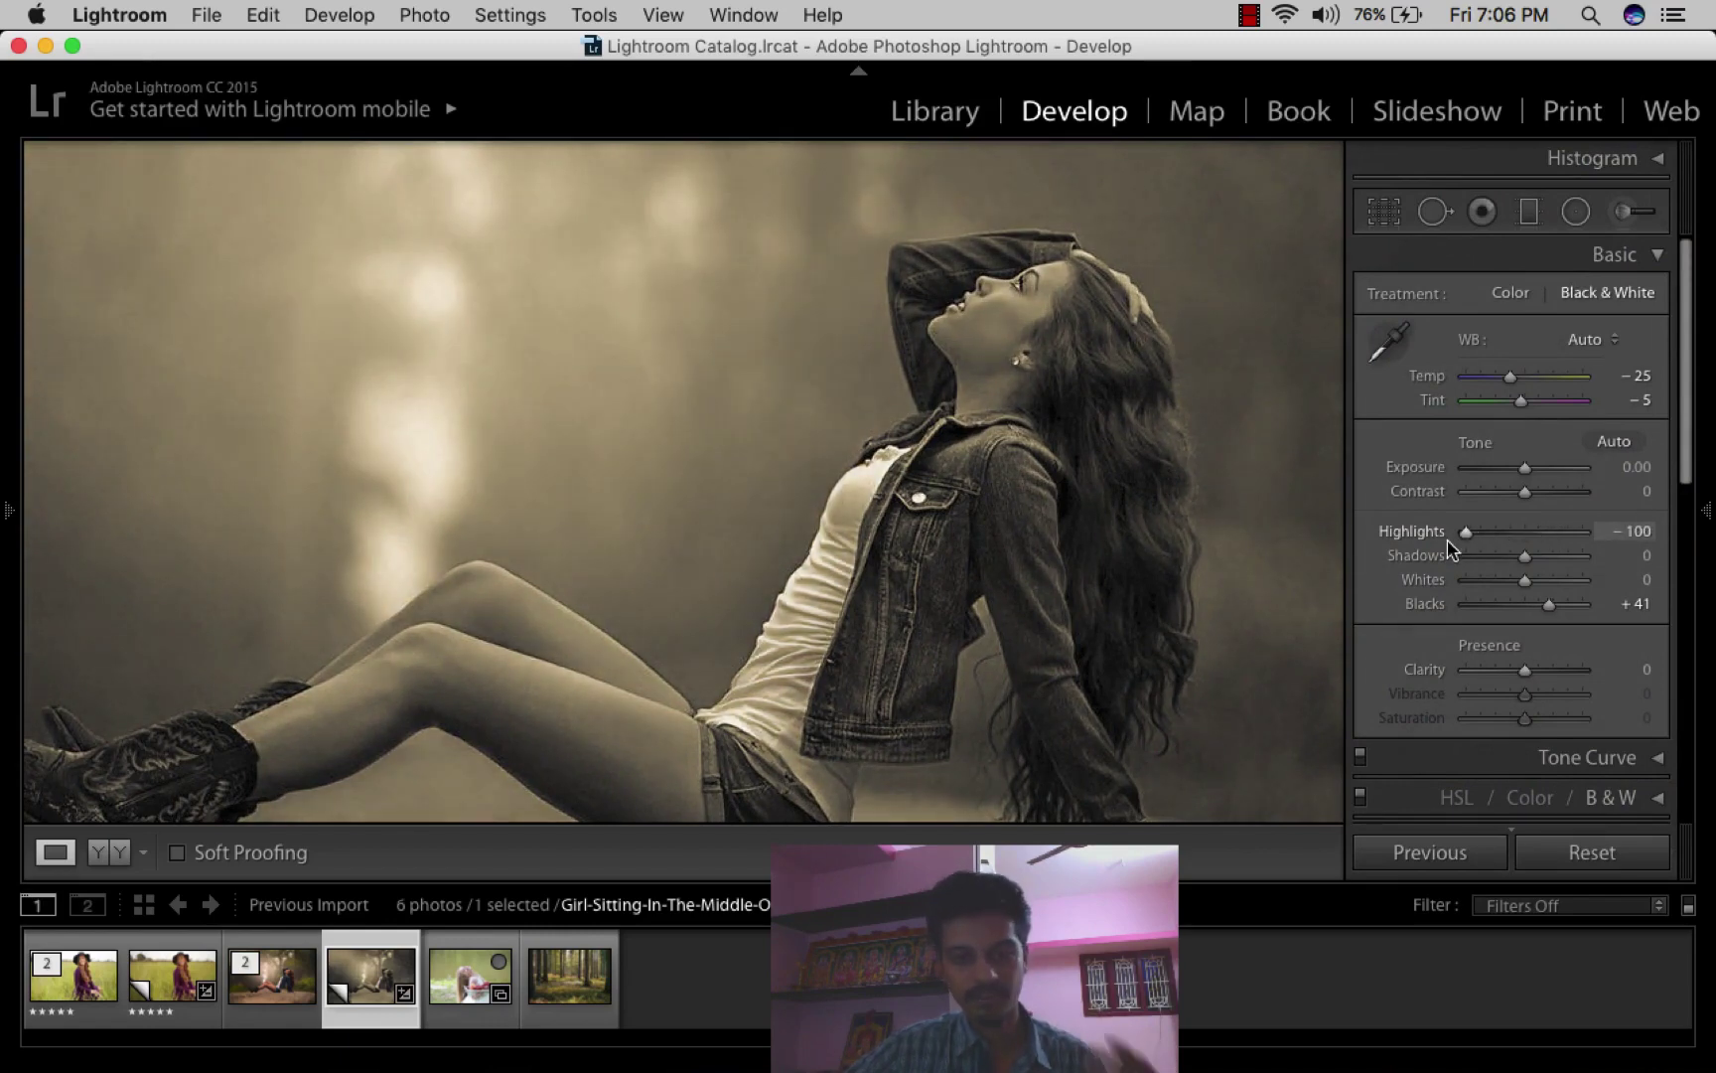
left_click_drag(1465, 532, 1536, 491)
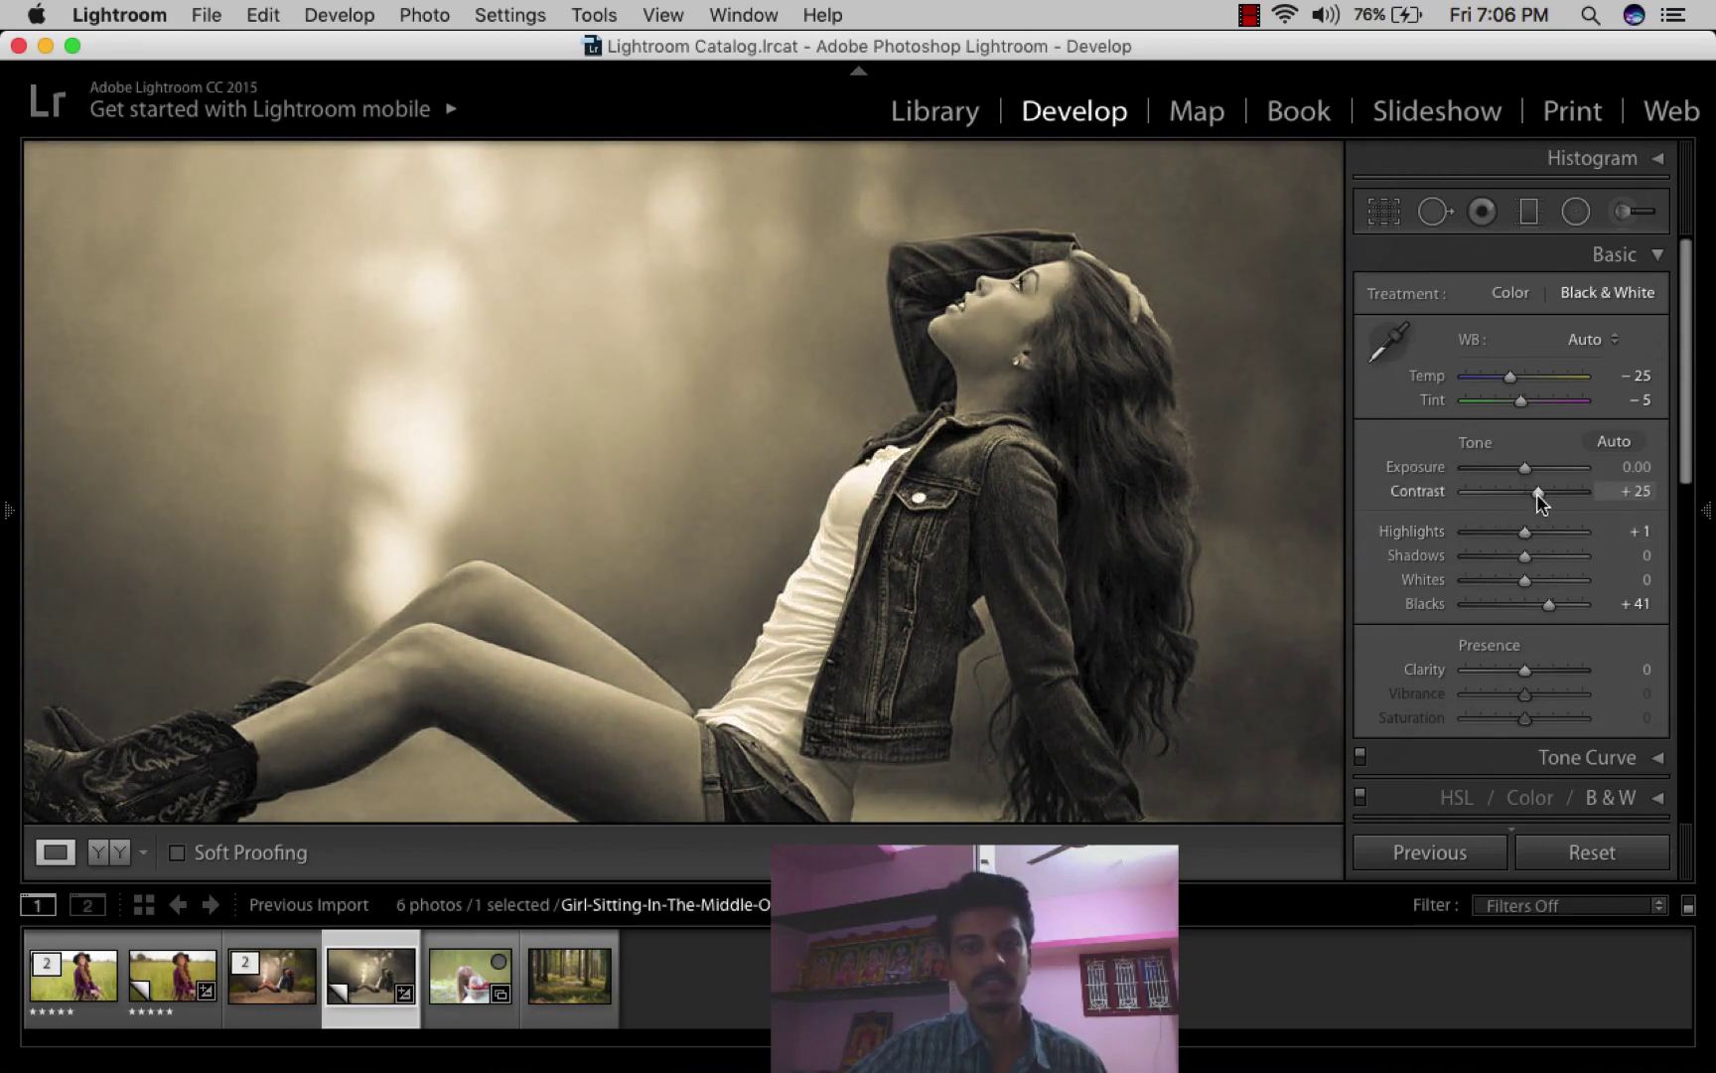
- Compare the full sepia portrait with its original, then select the Forest BG photo
key("Tab")
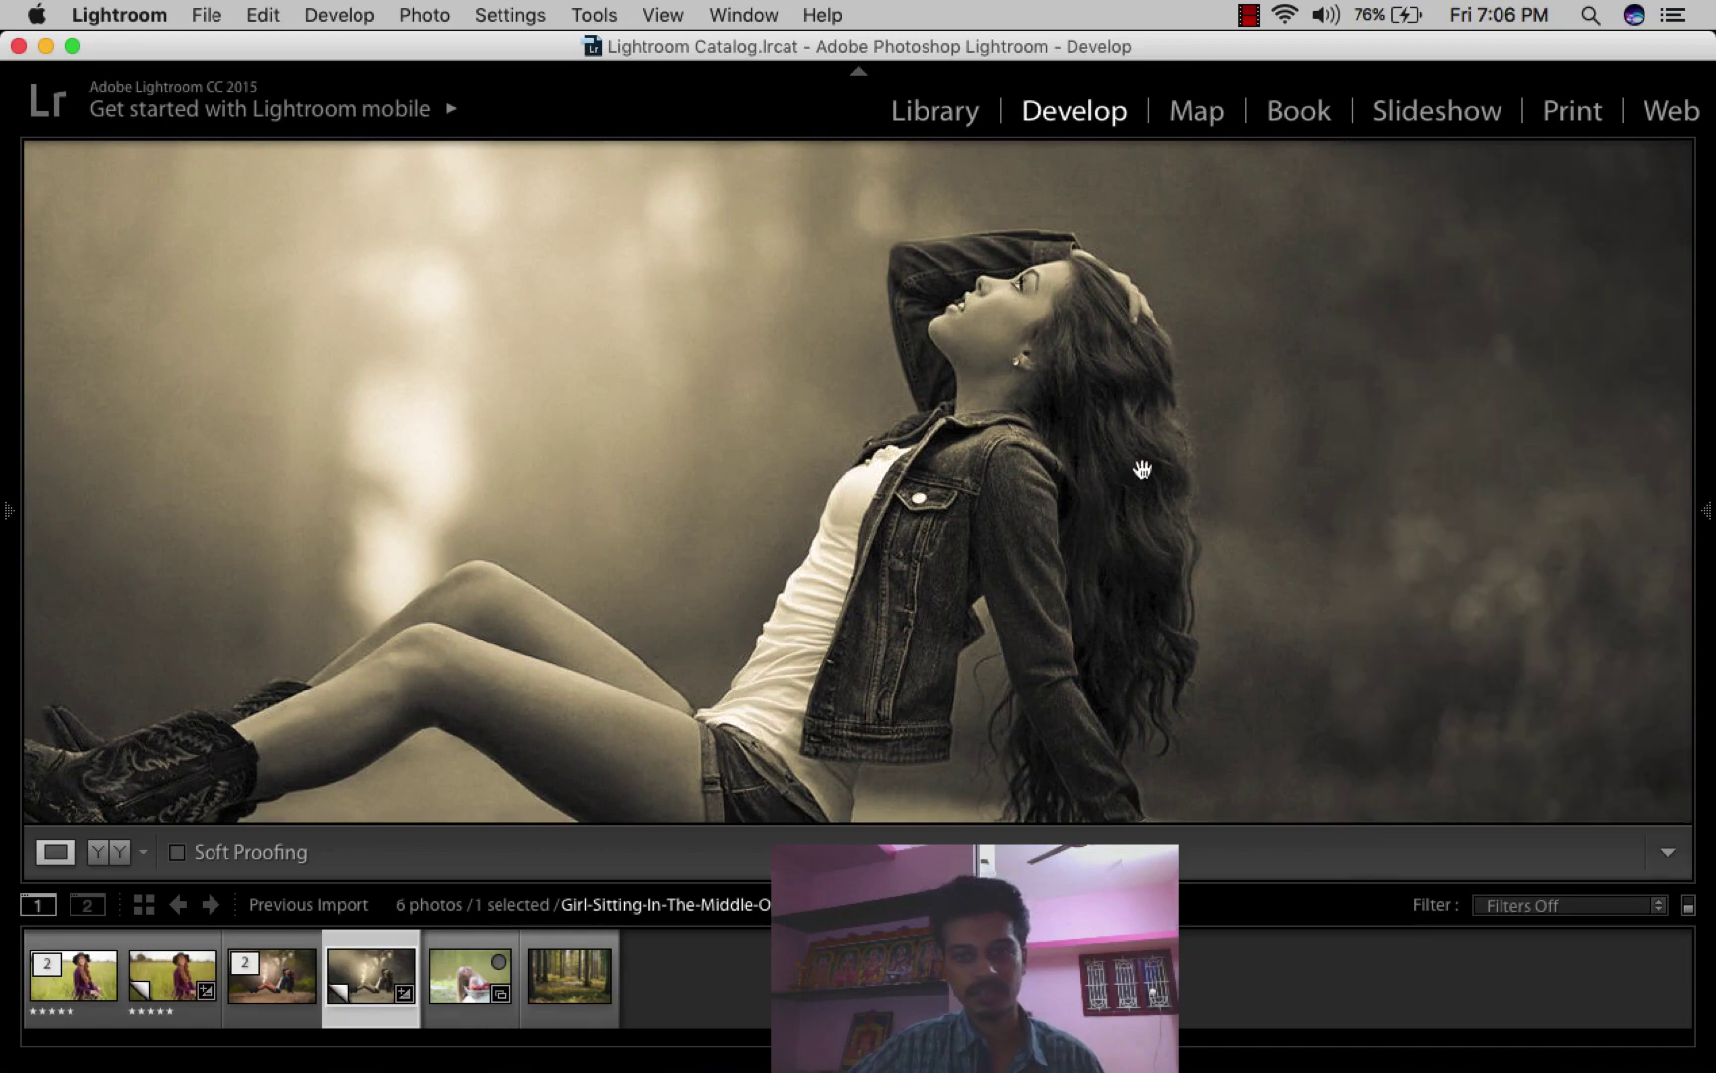
left_click(1081, 487)
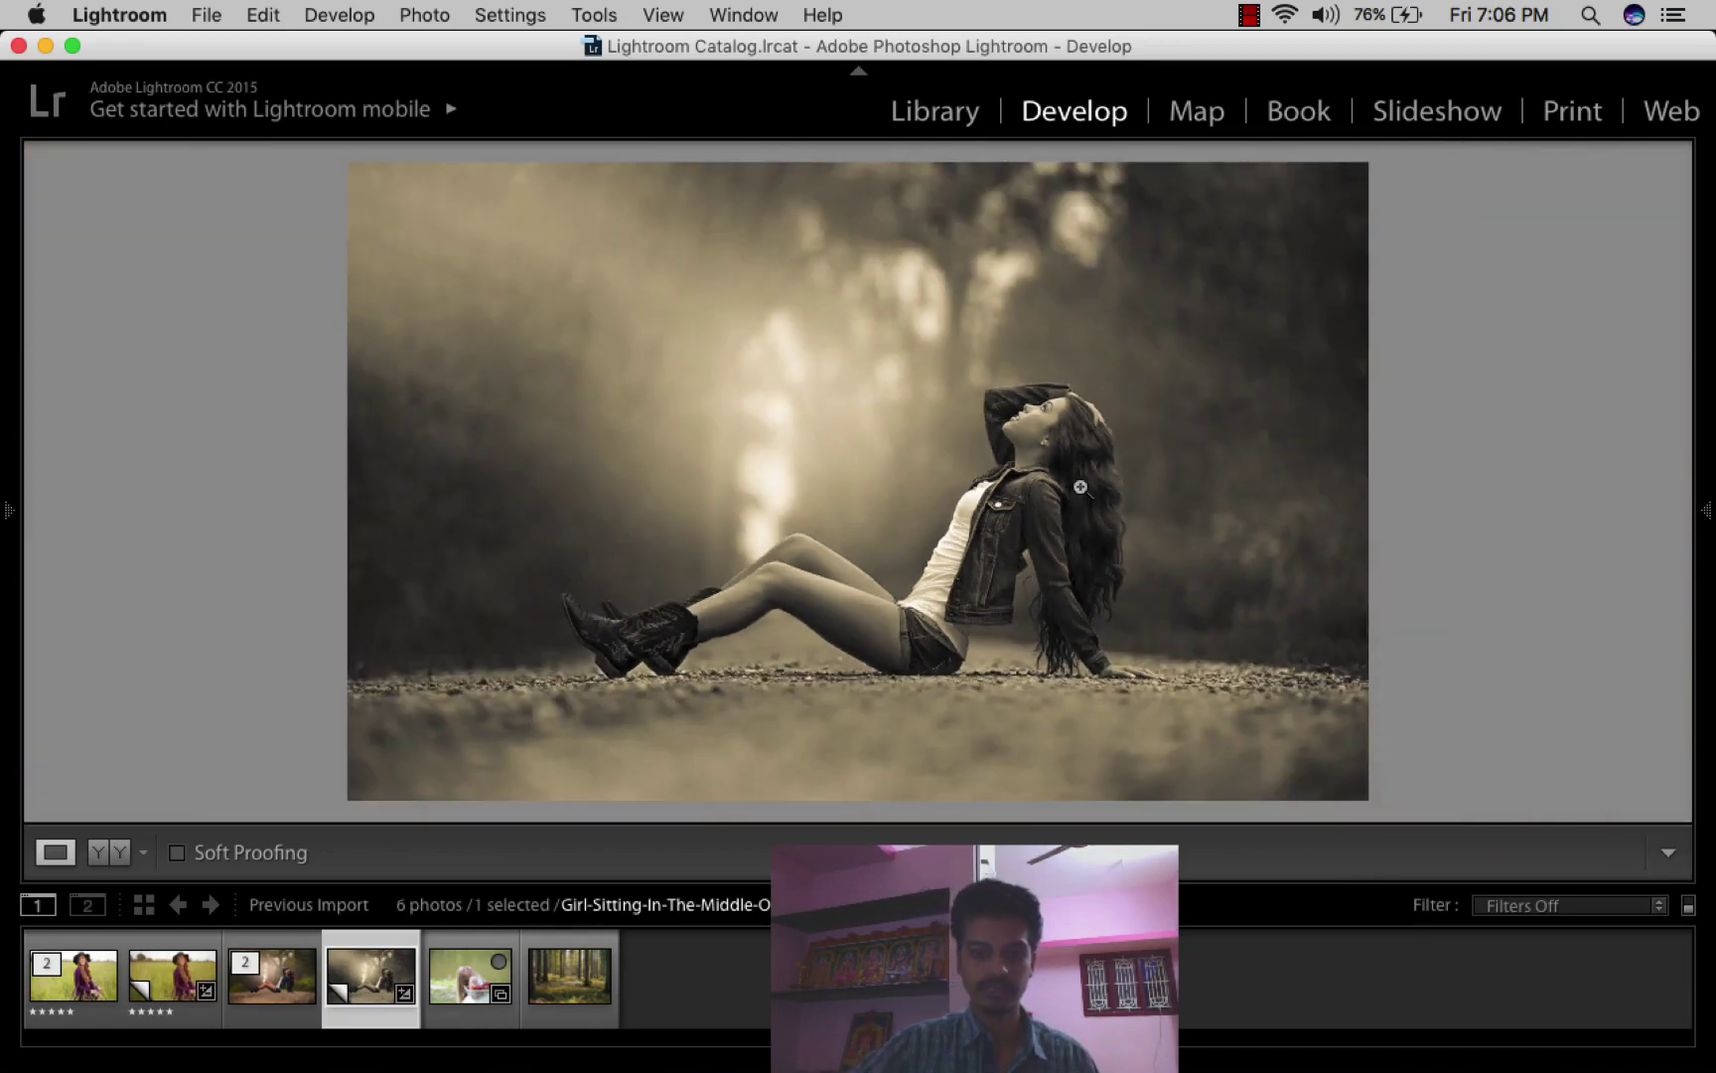
key("backslash")
key("backslash")
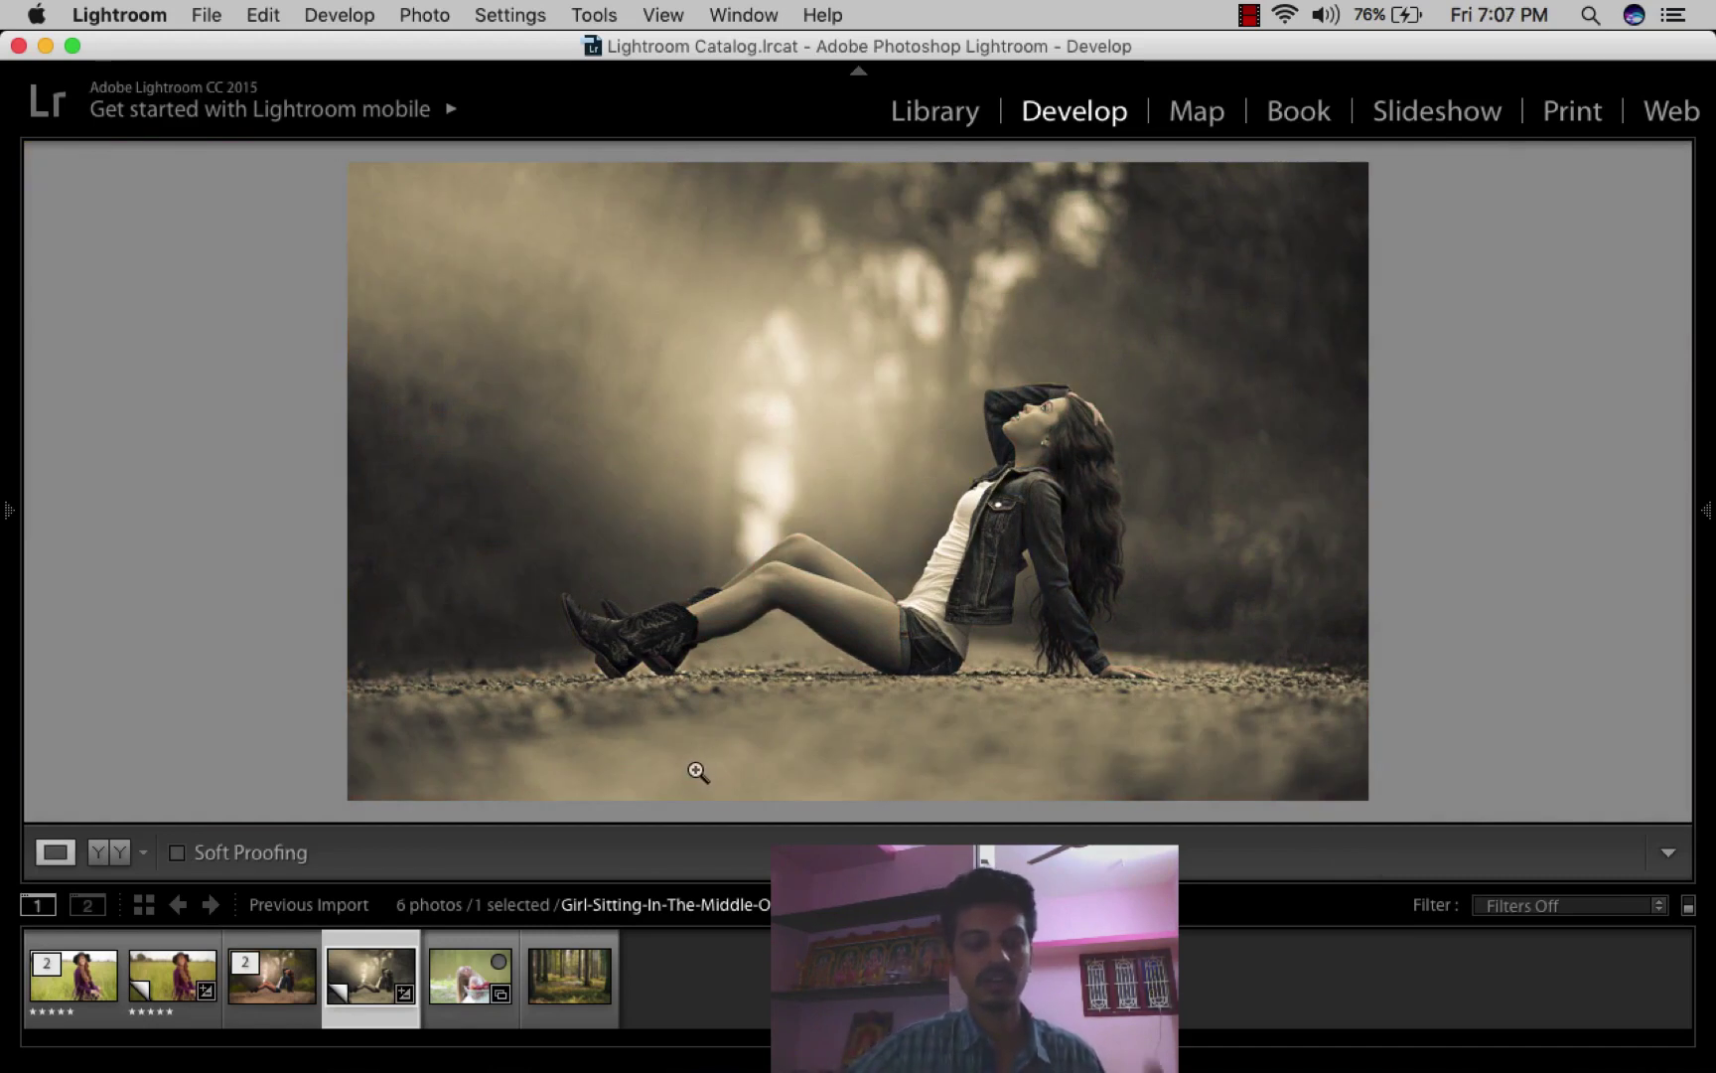
left_click(574, 979)
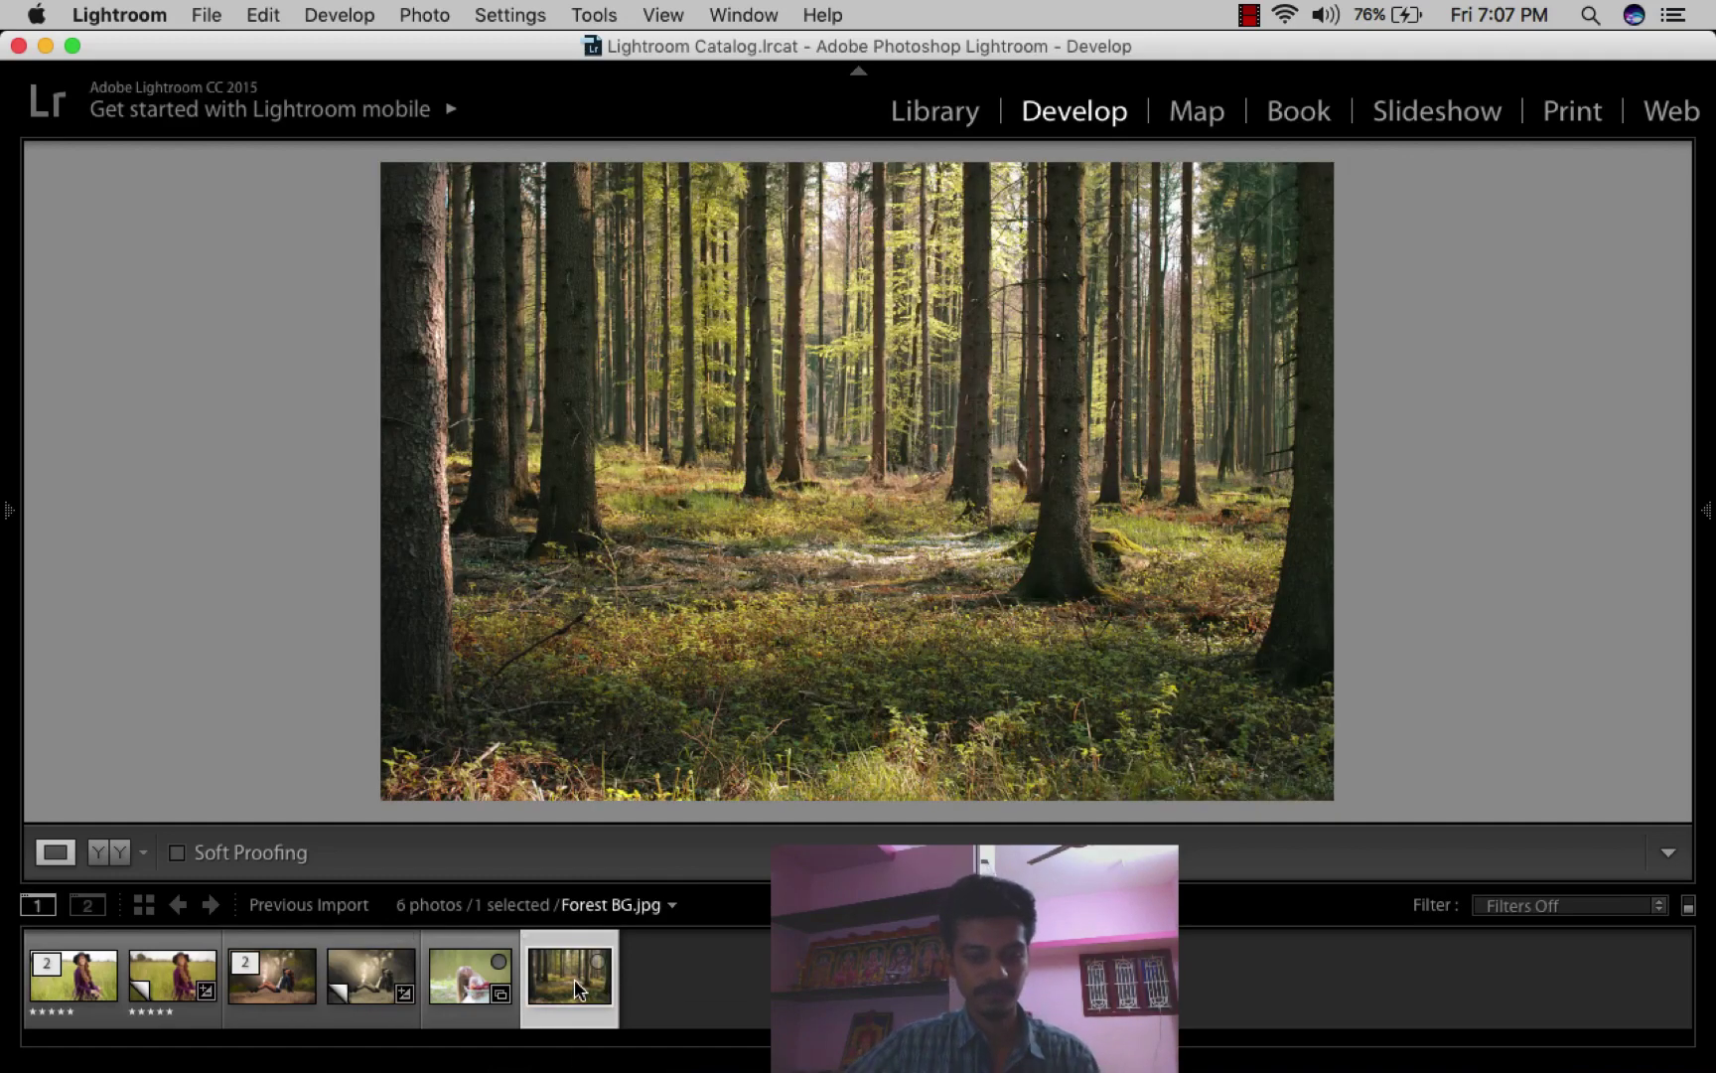
- Make a virtual copy of Forest BG and apply the Tone | Afternoon Delight preset
key("super+e")
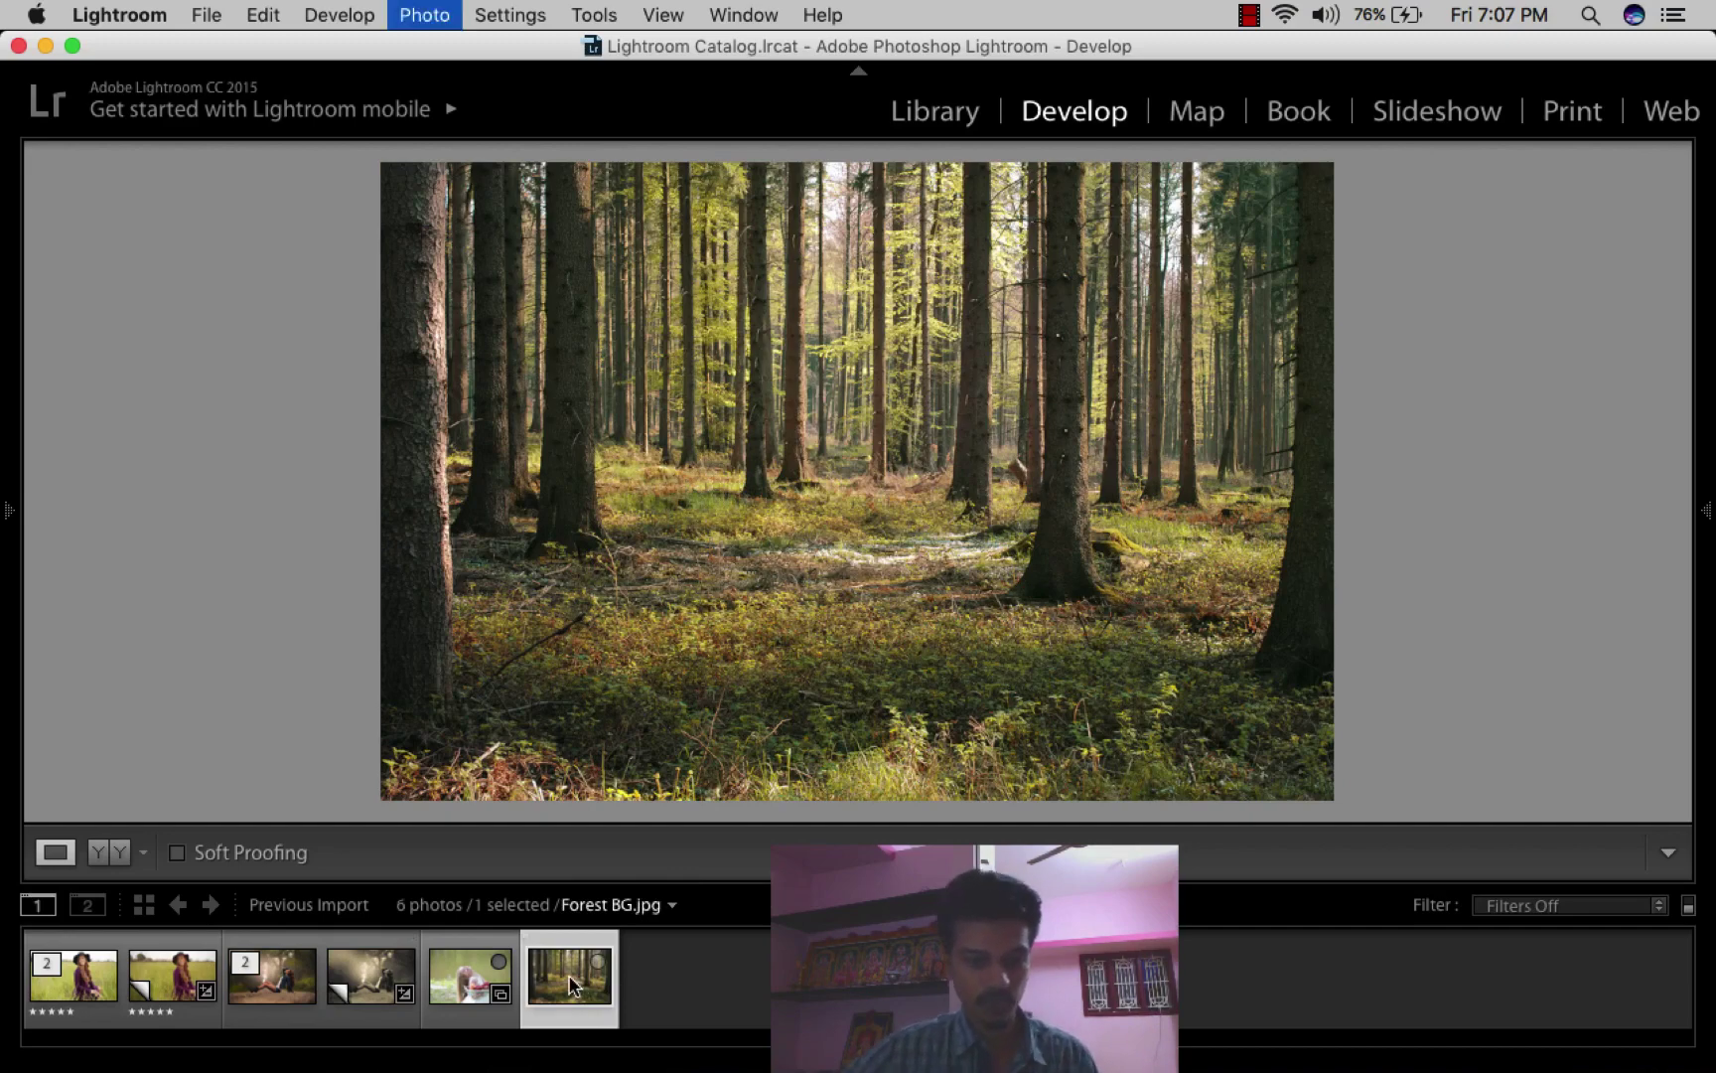
mouse_move(6, 510)
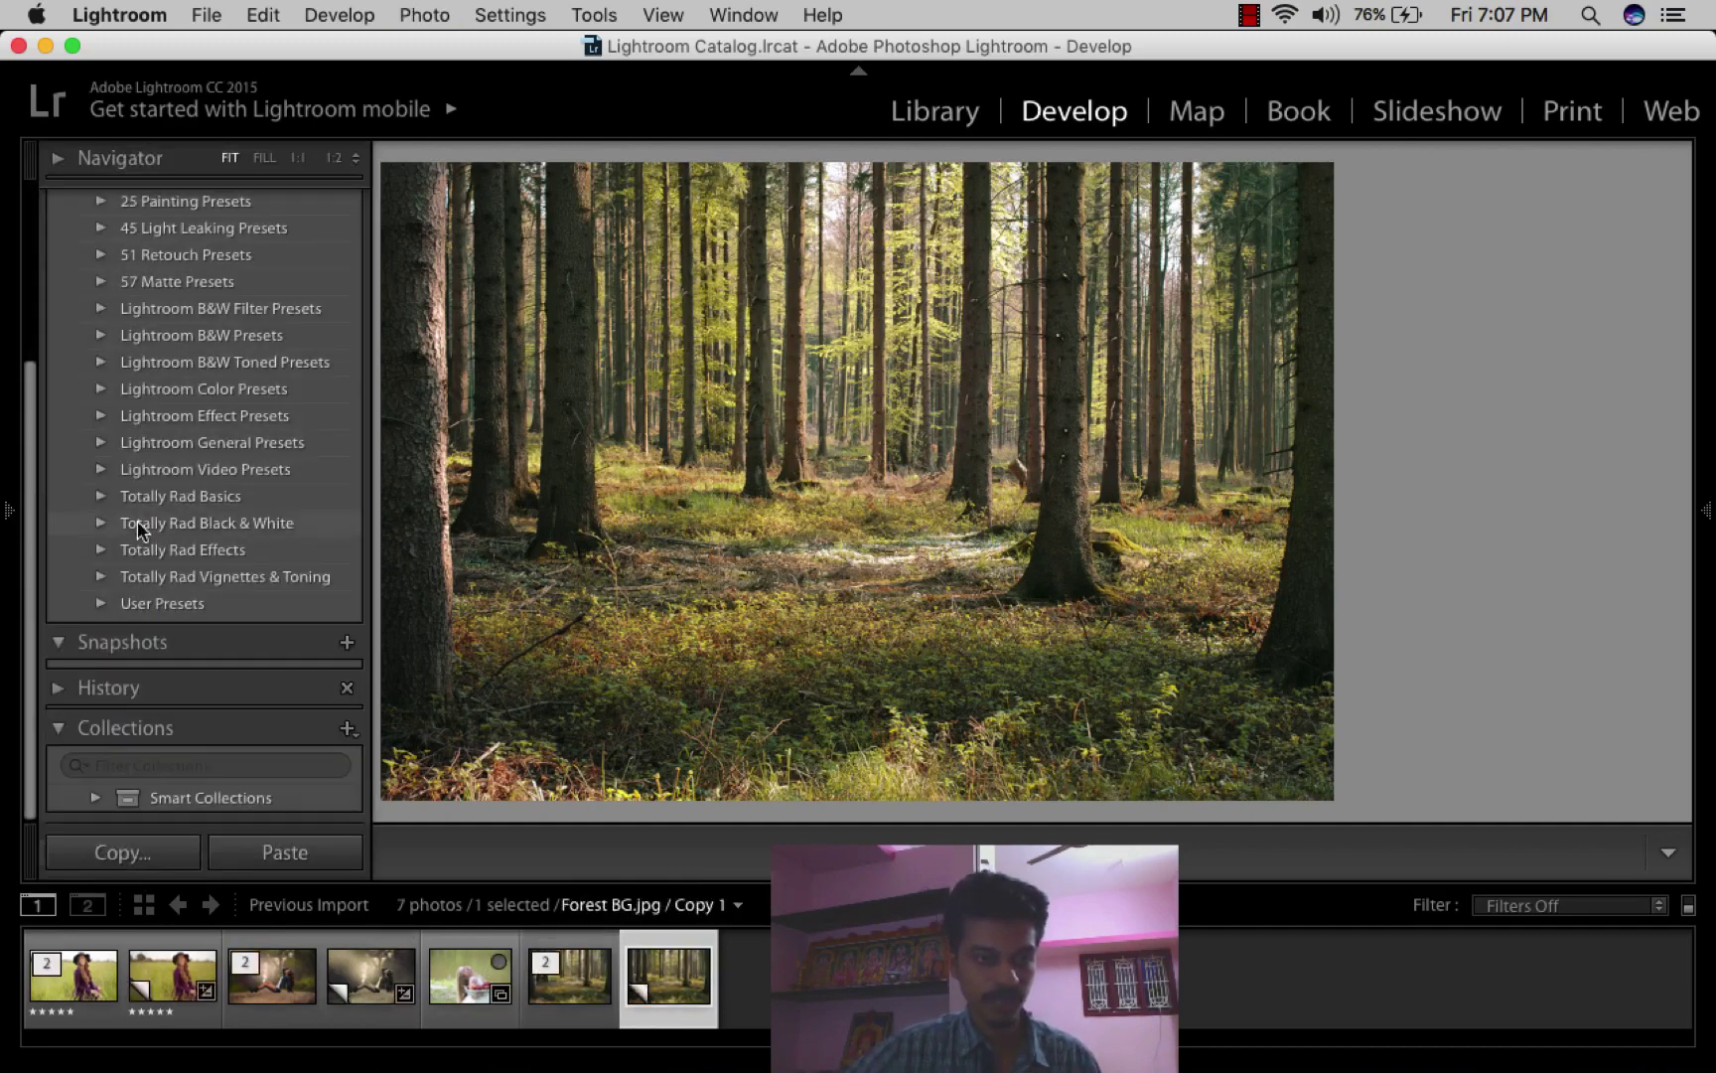
left_click(102, 577)
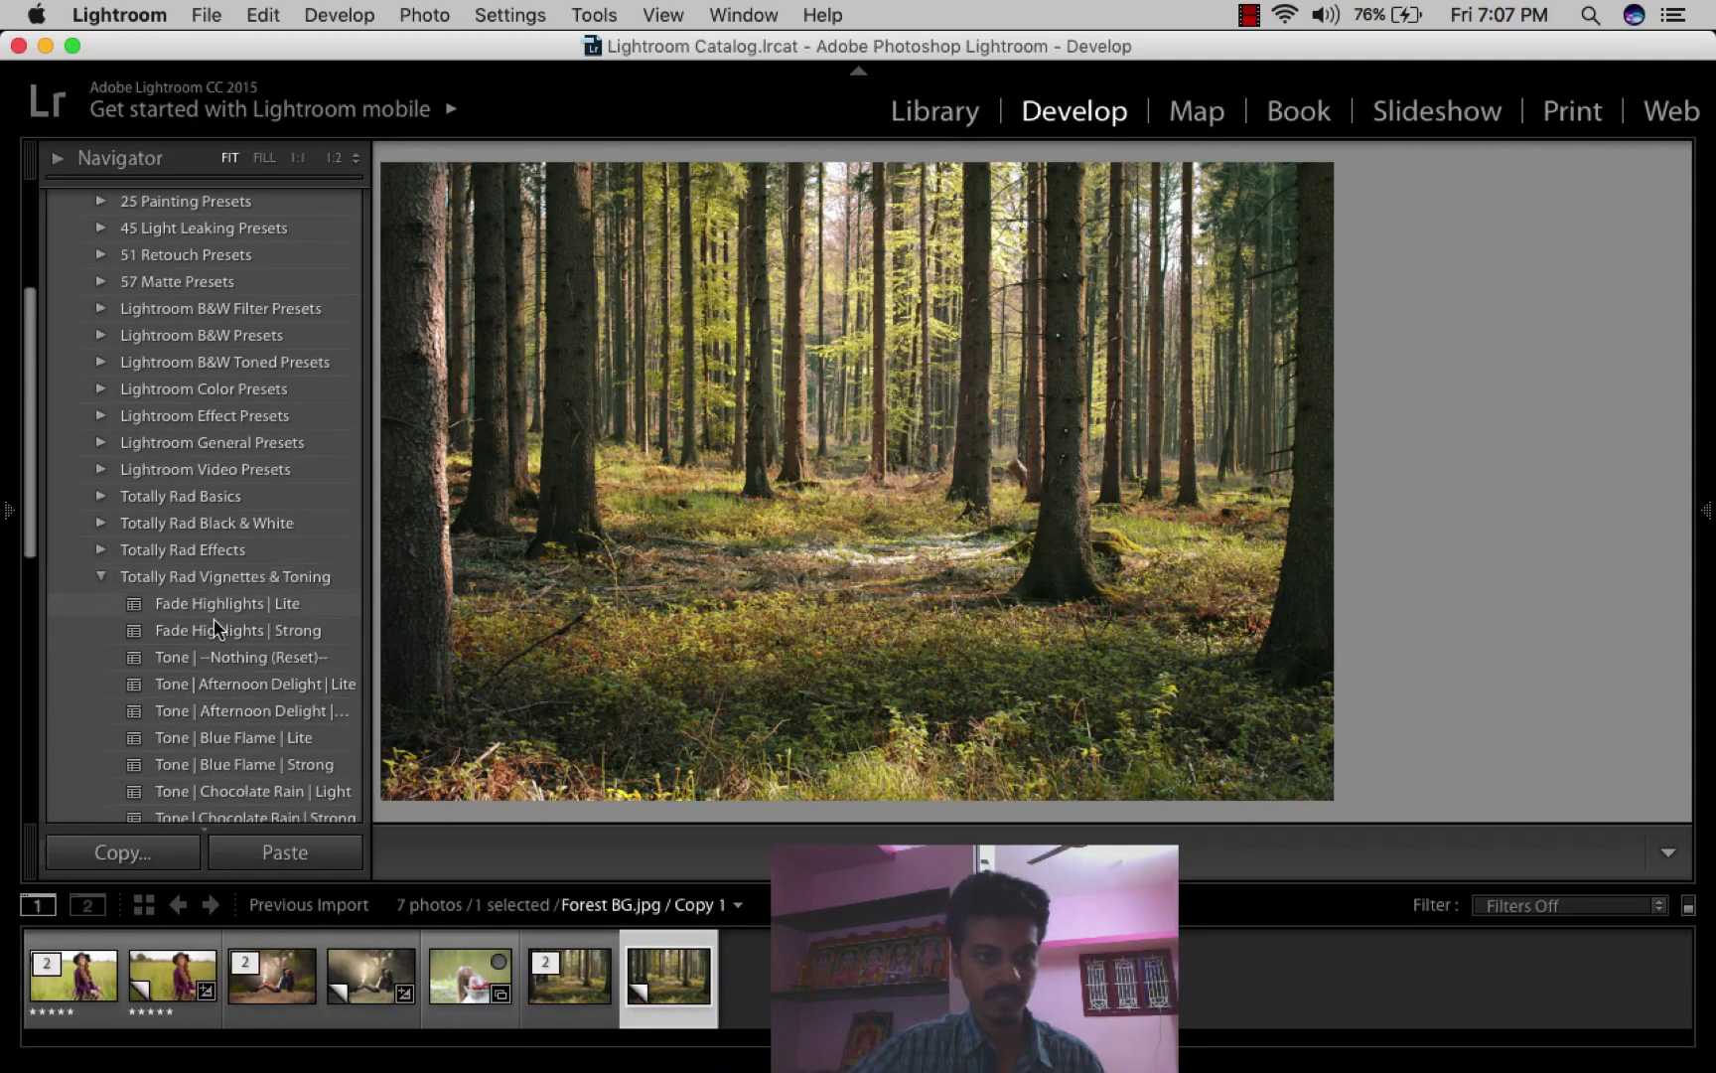
left_click(287, 711)
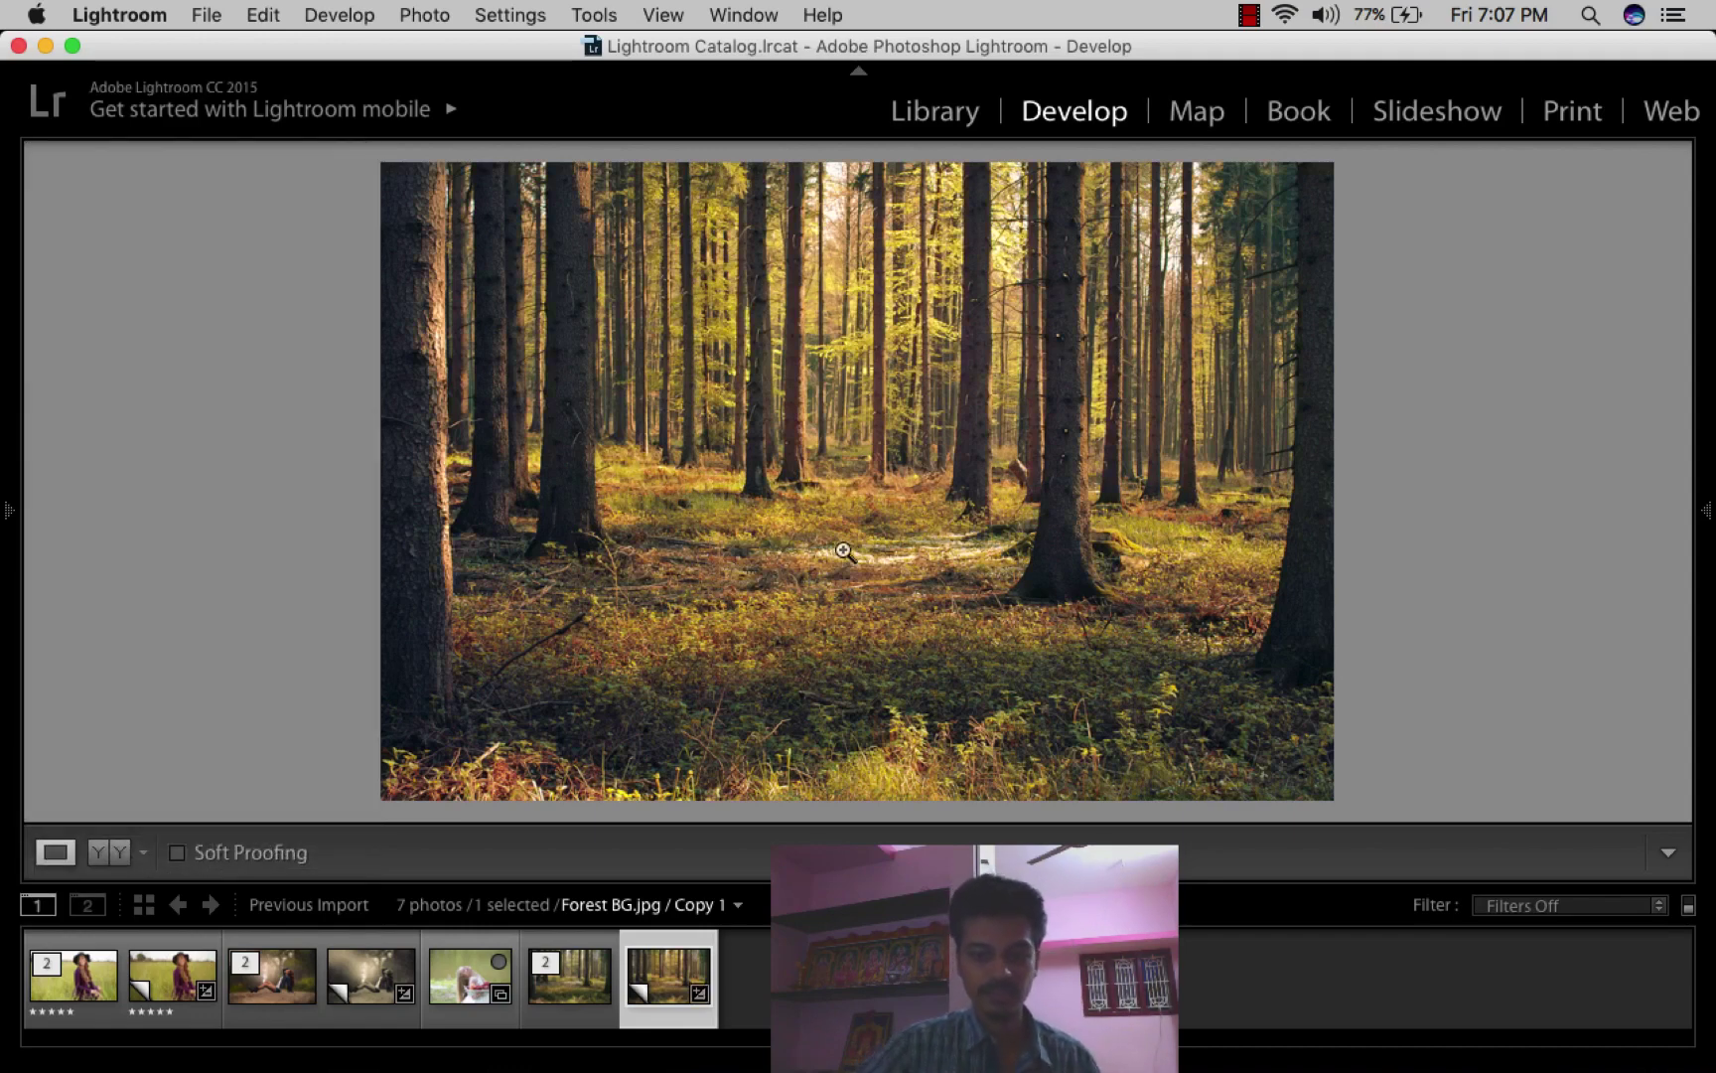
- Toggle between the original and the warm-toned forest copy to compare them
key("backslash")
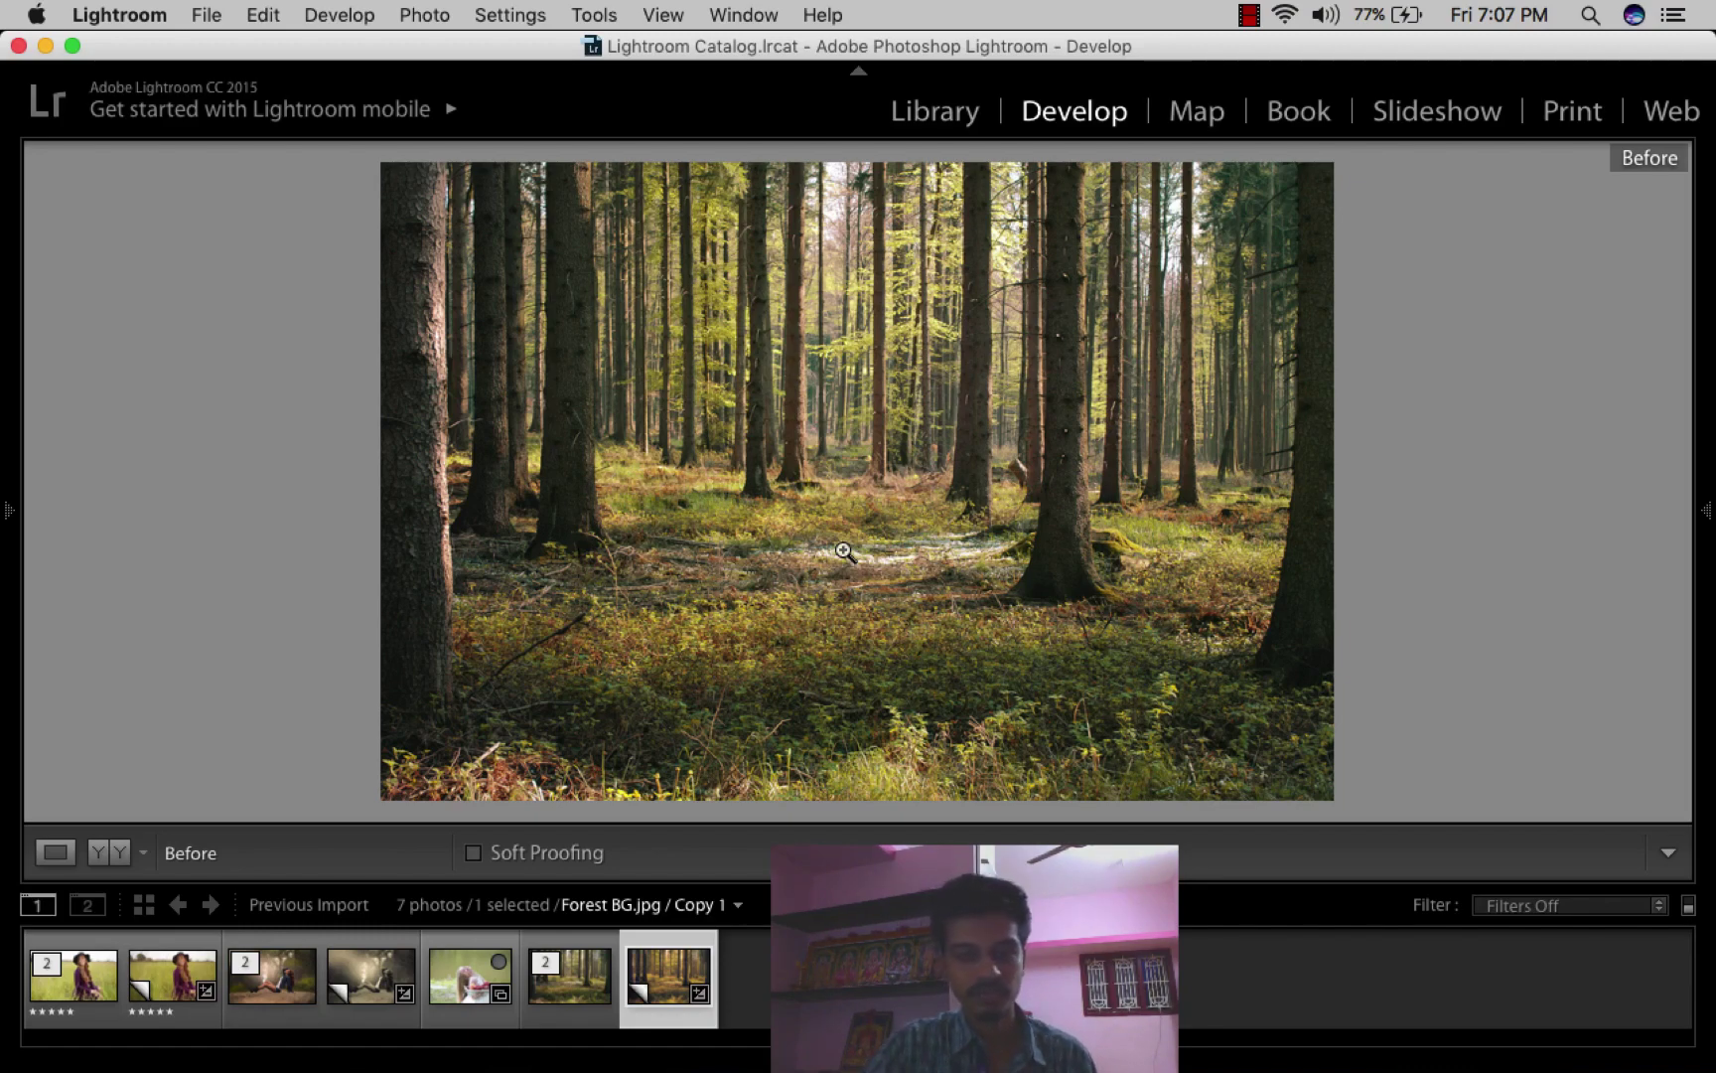
key("backslash")
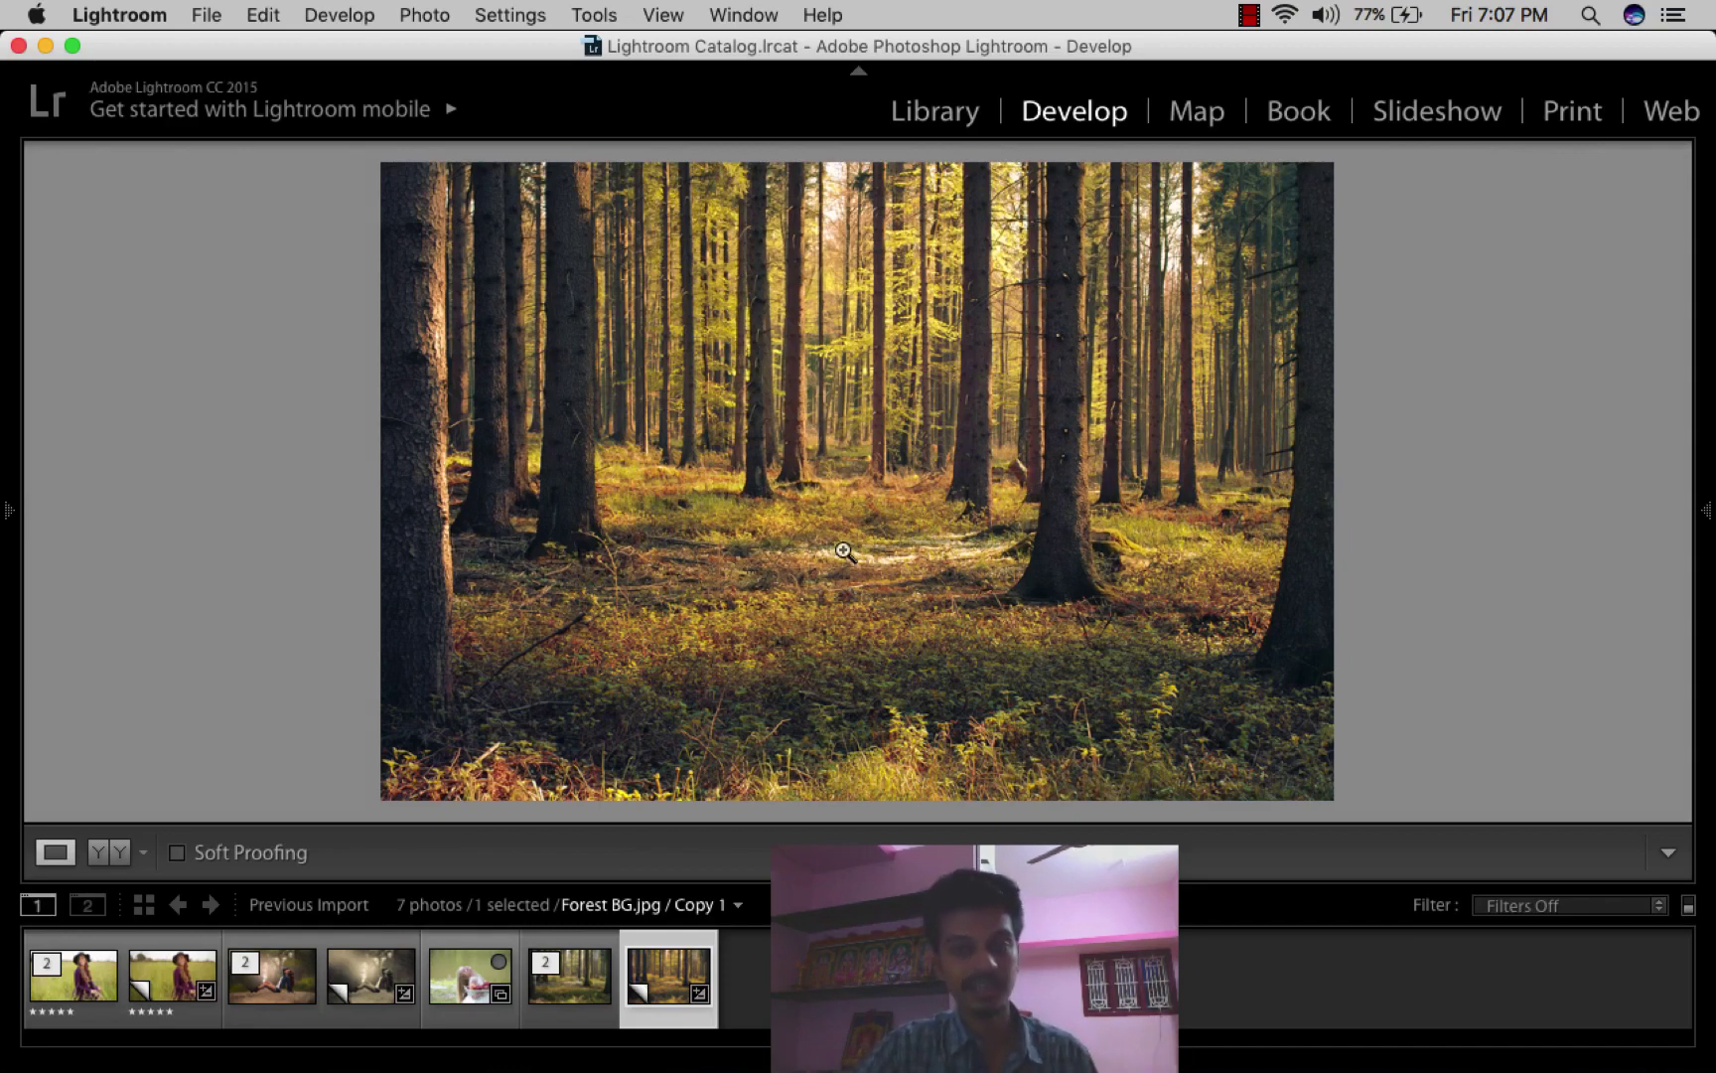
key("backslash")
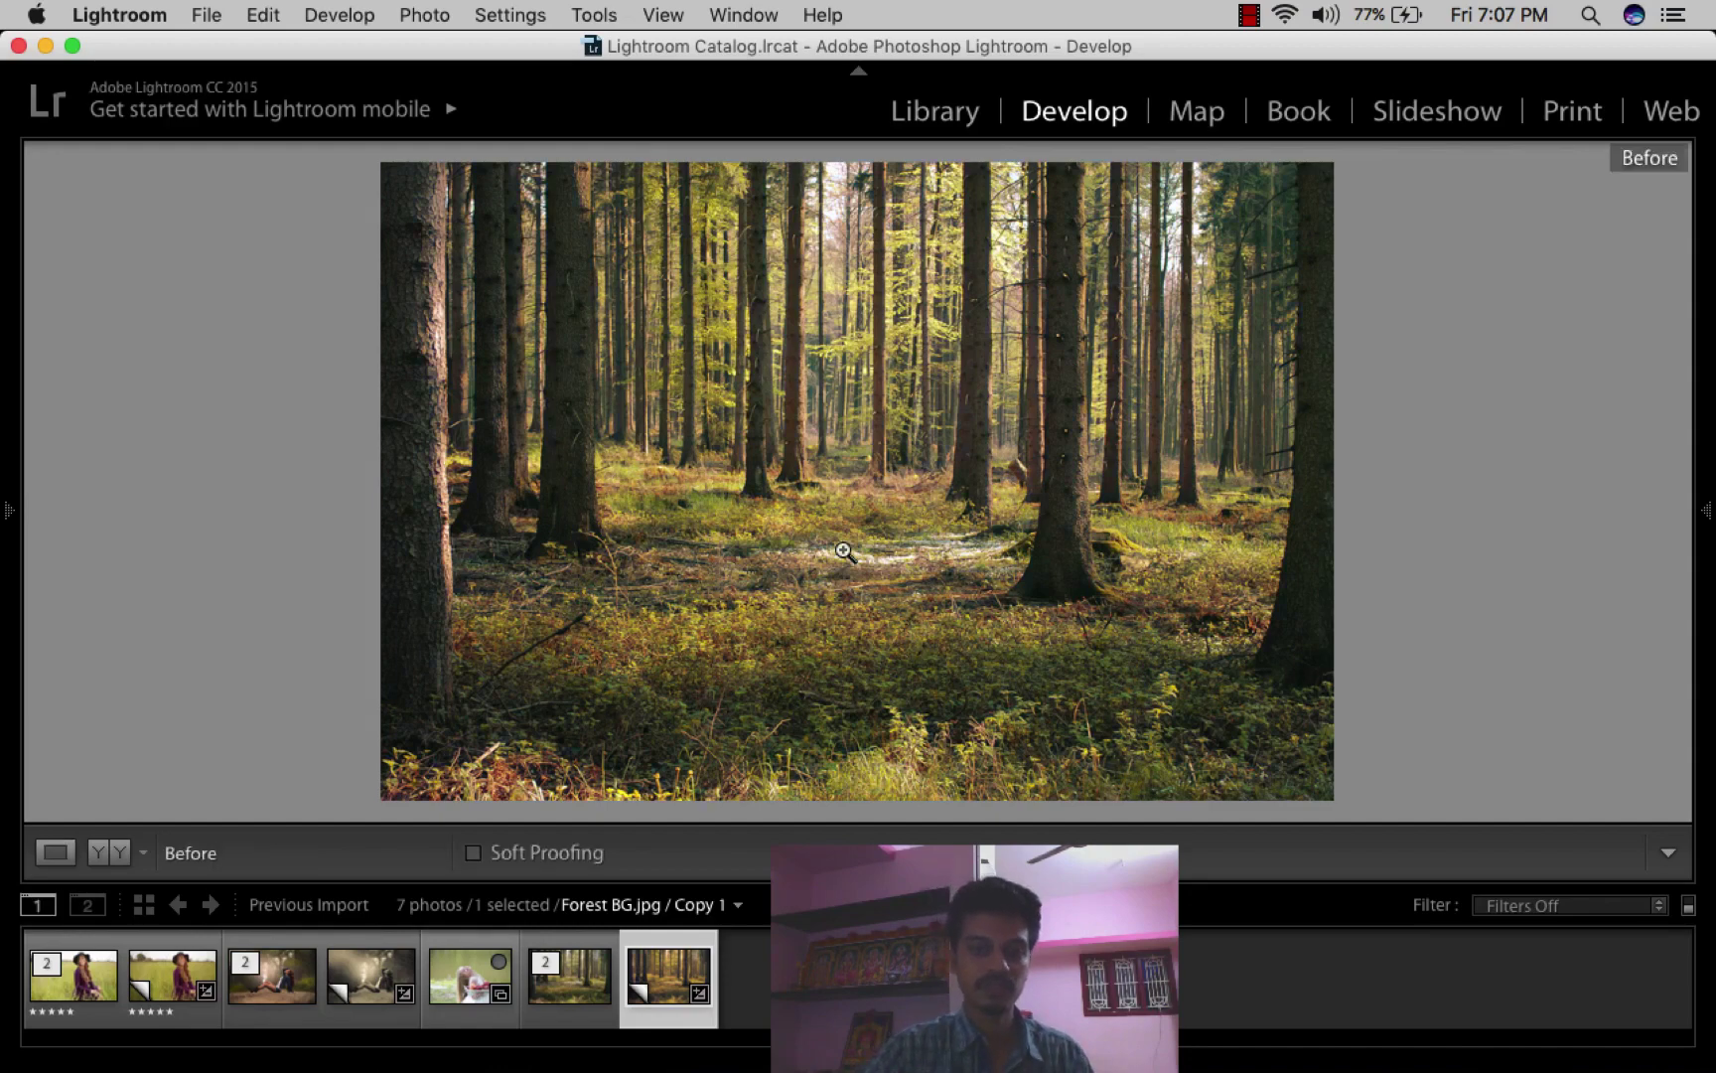
key("backslash")
mouse_move(1710, 526)
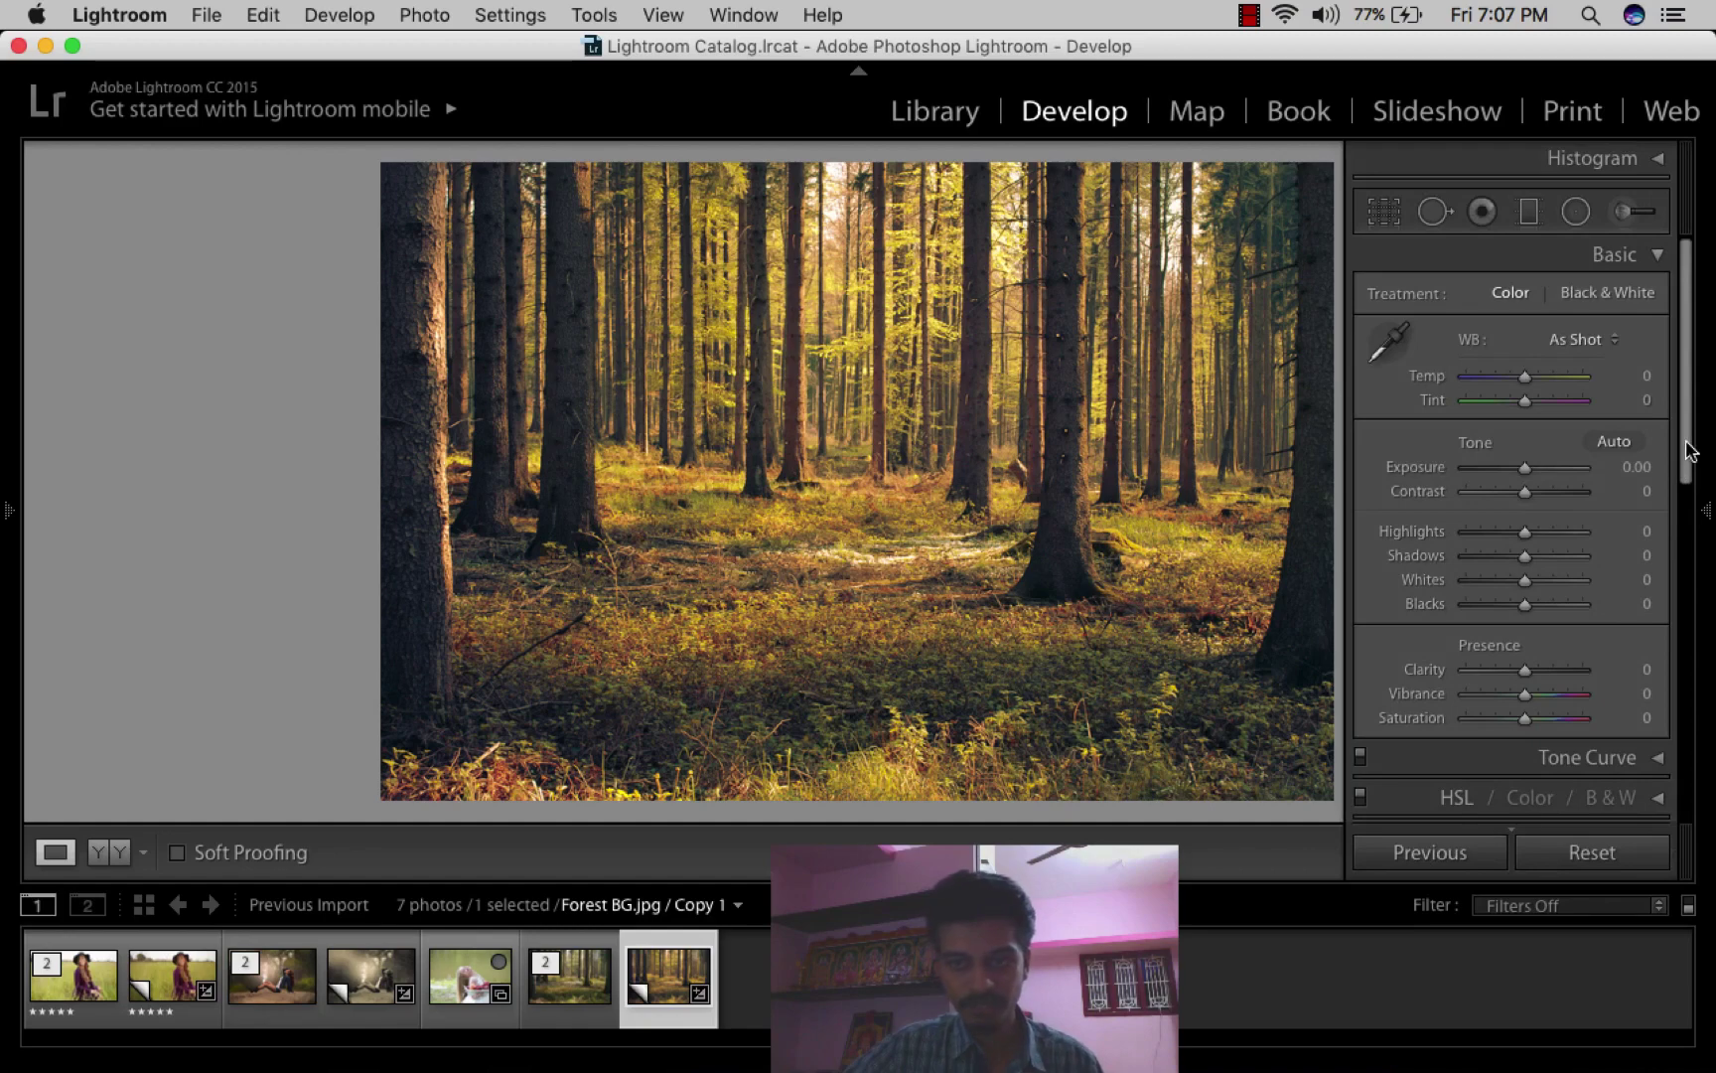
- Draw a large radial filter ellipse over the centre of the forest copy
left_click_drag(1685, 450, 1685, 549)
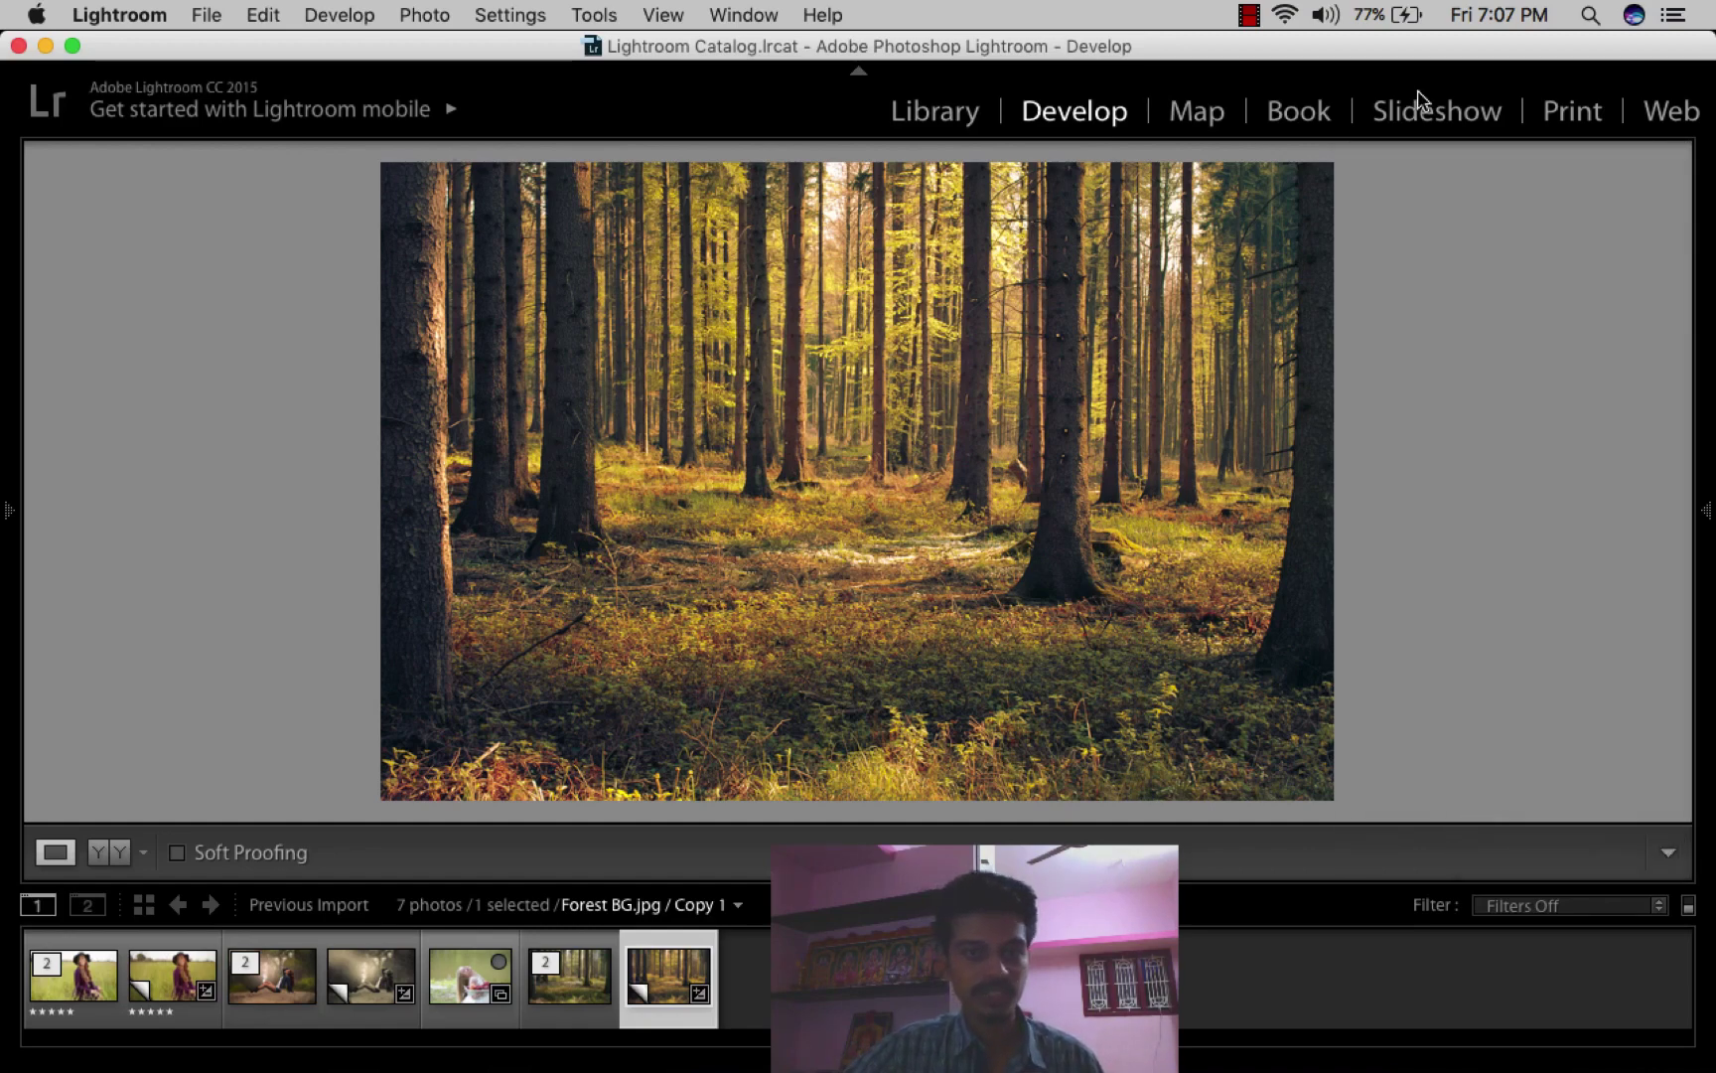
mouse_move(1709, 477)
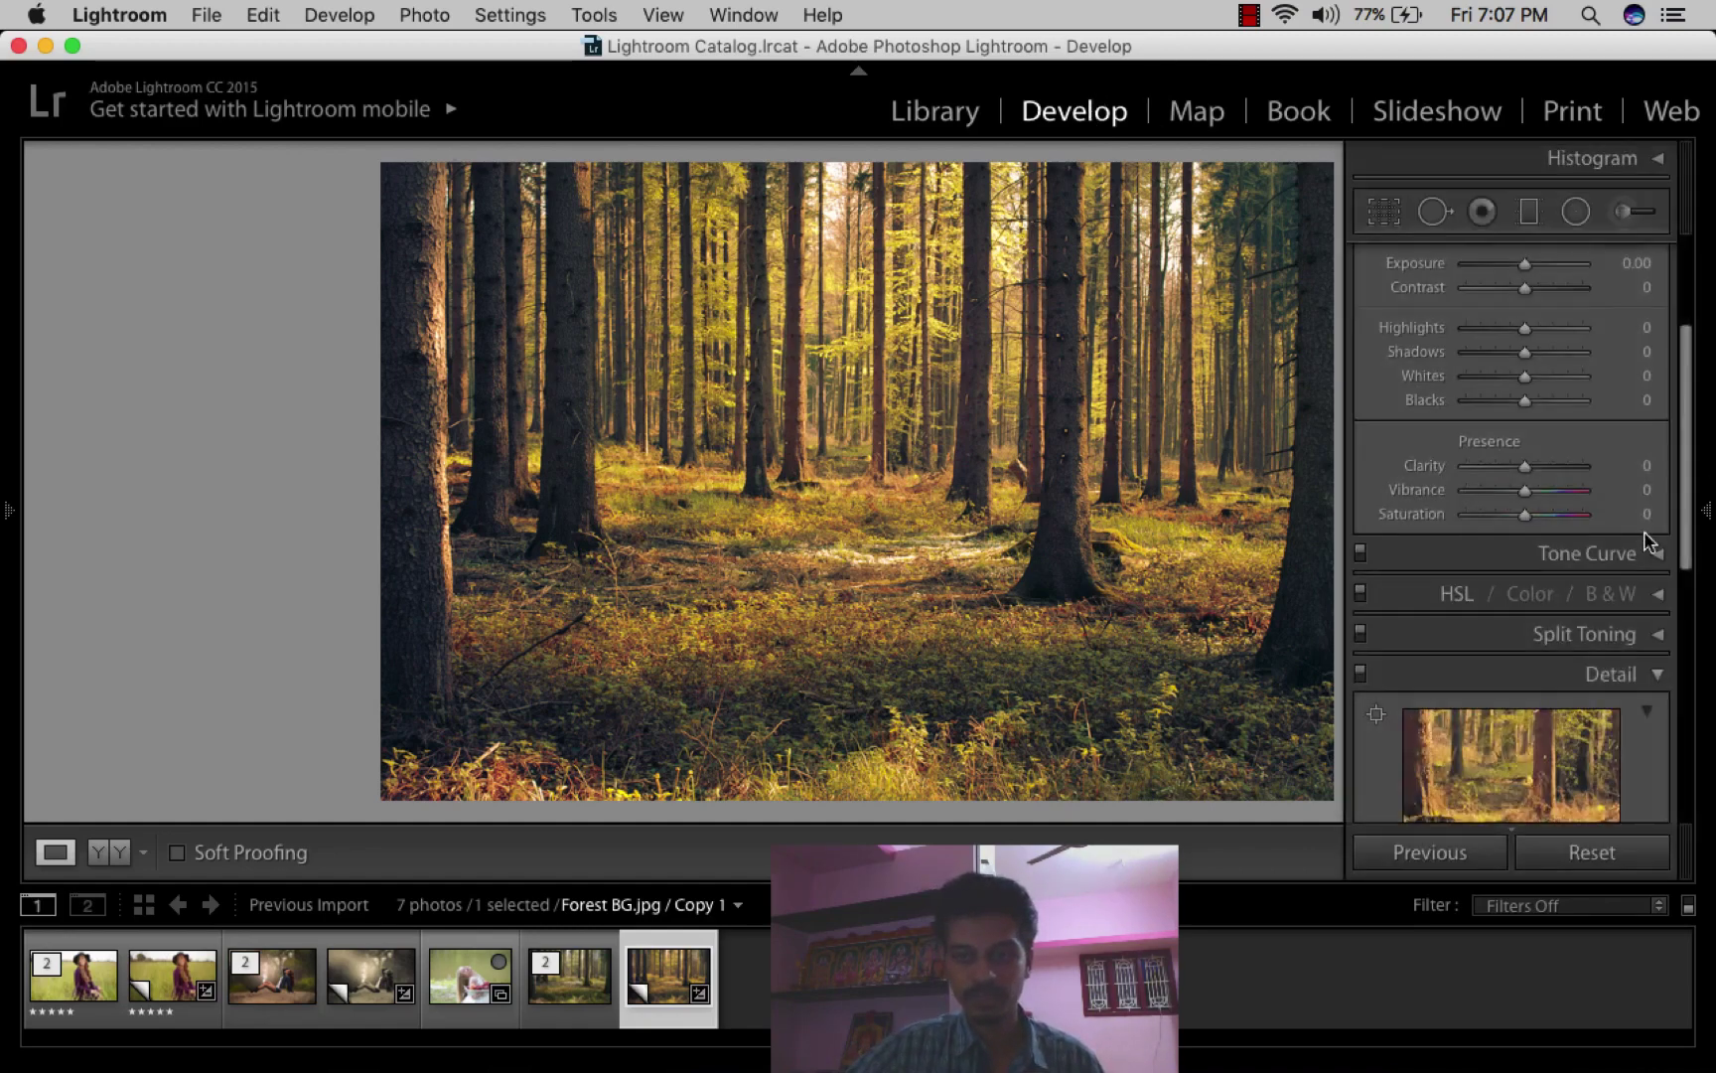
left_click(1579, 211)
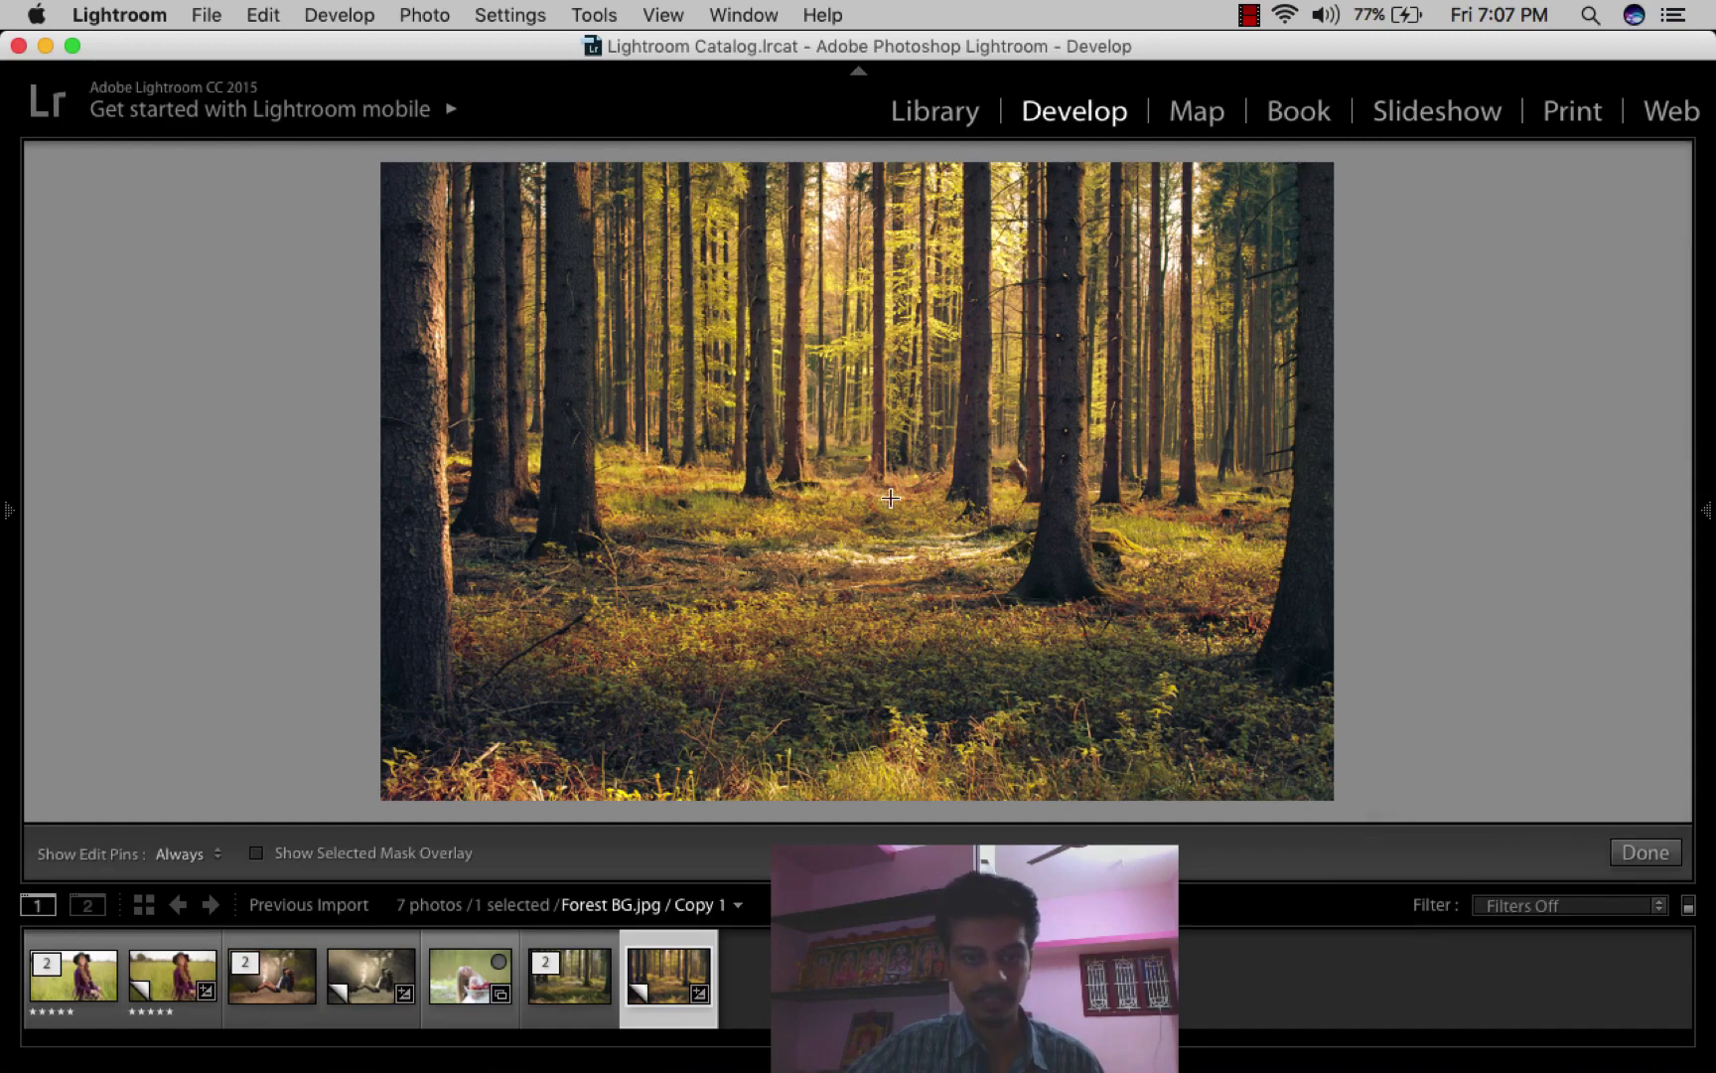
left_click_drag(843, 468, 1264, 911)
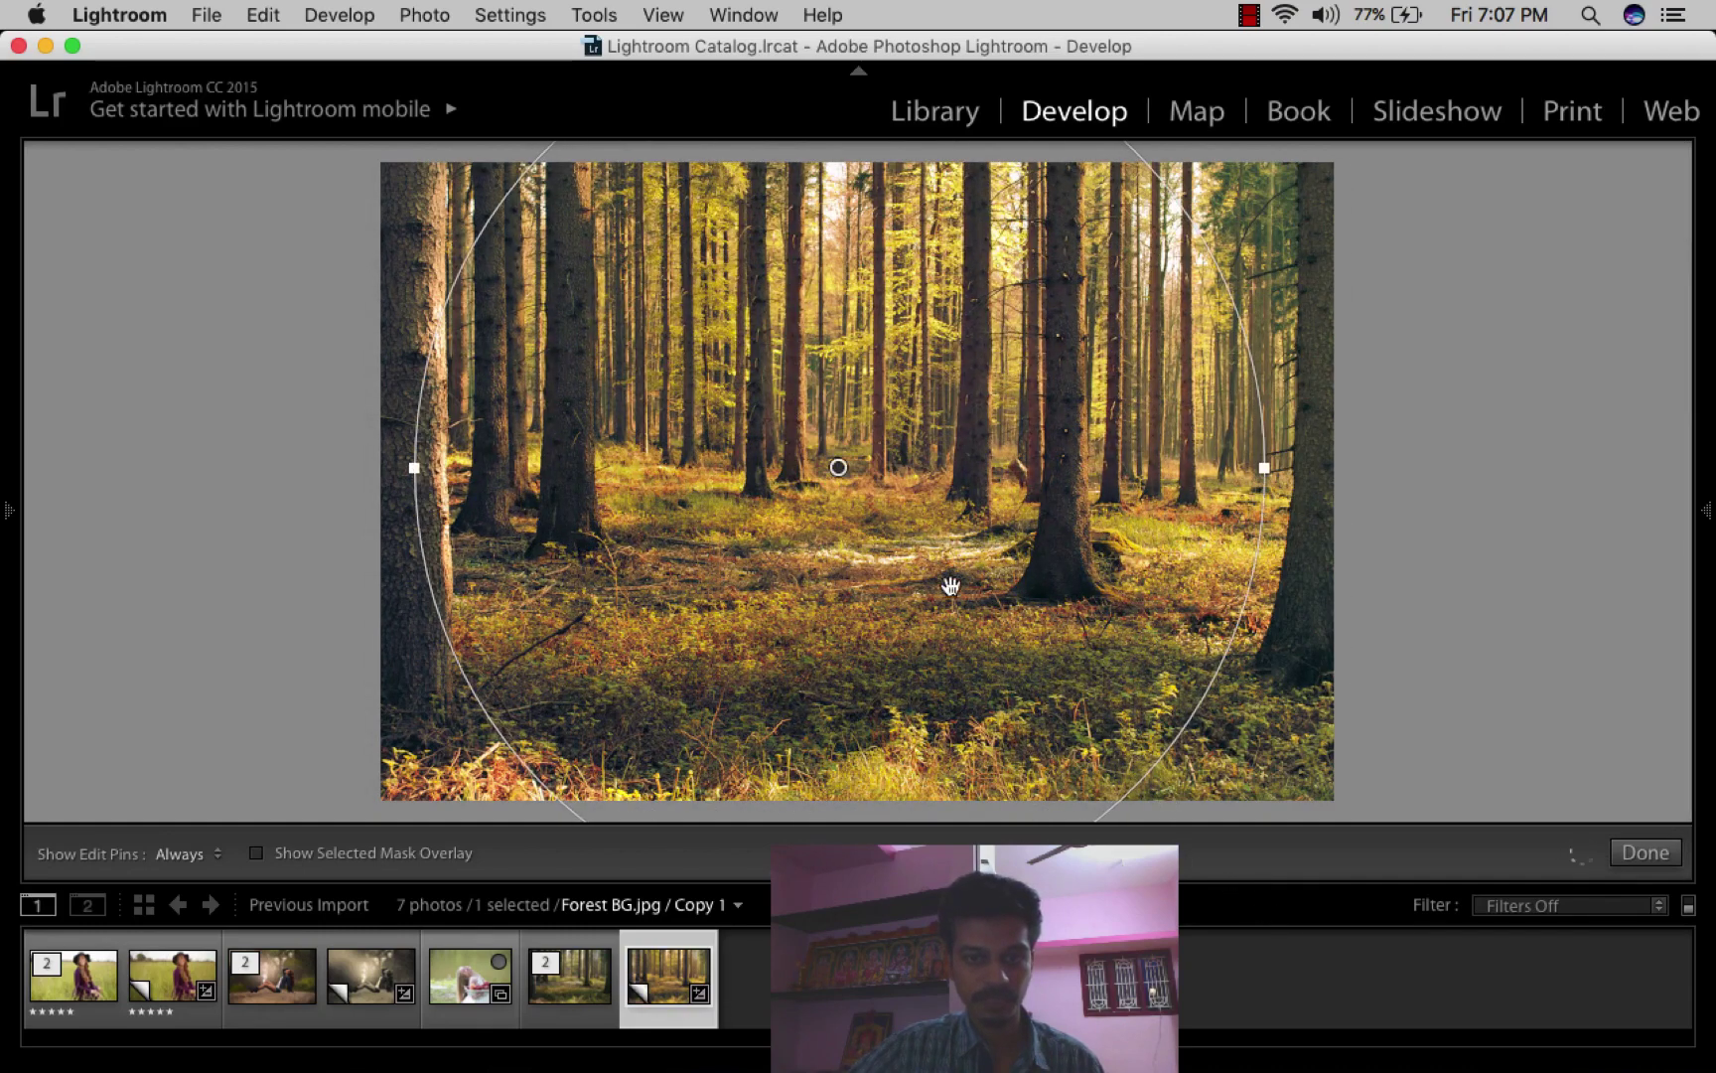
left_click_drag(840, 462, 867, 466)
- Set the filter's exposure to -1.04 and contrast to 16, add slight saturation, and feather it to 85
mouse_move(1706, 509)
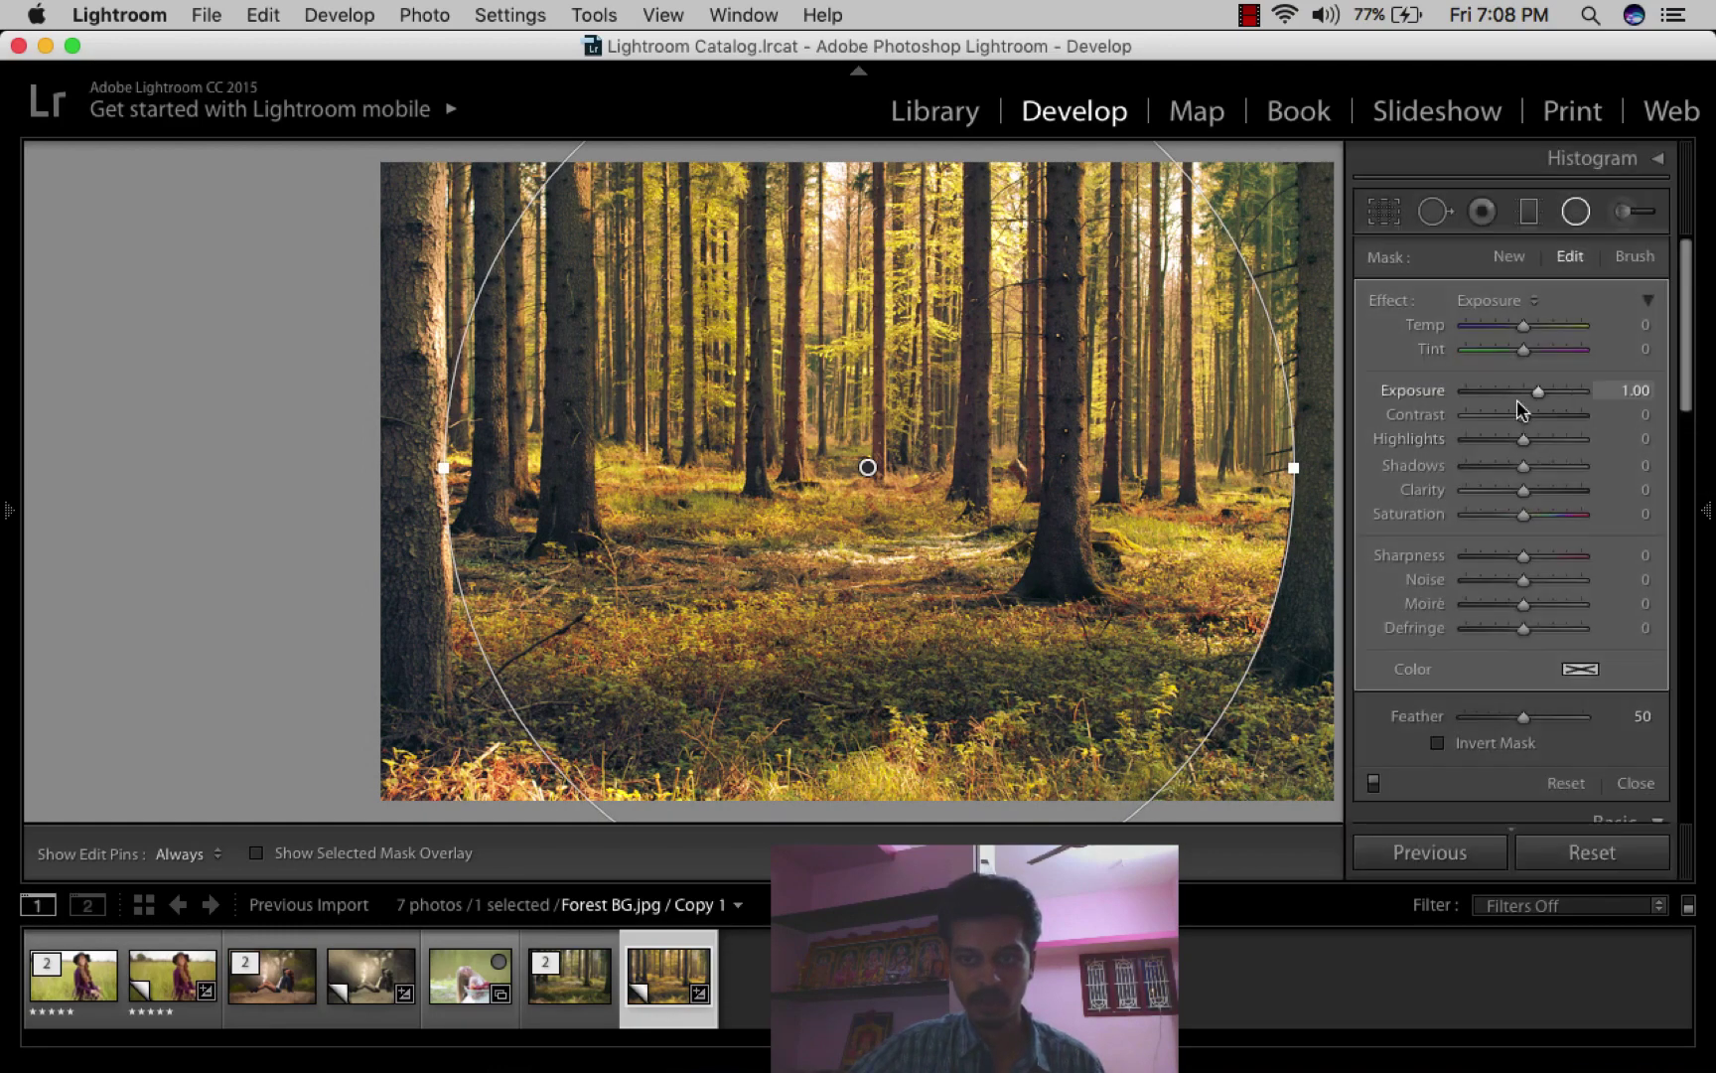
left_click_drag(1537, 390, 1509, 391)
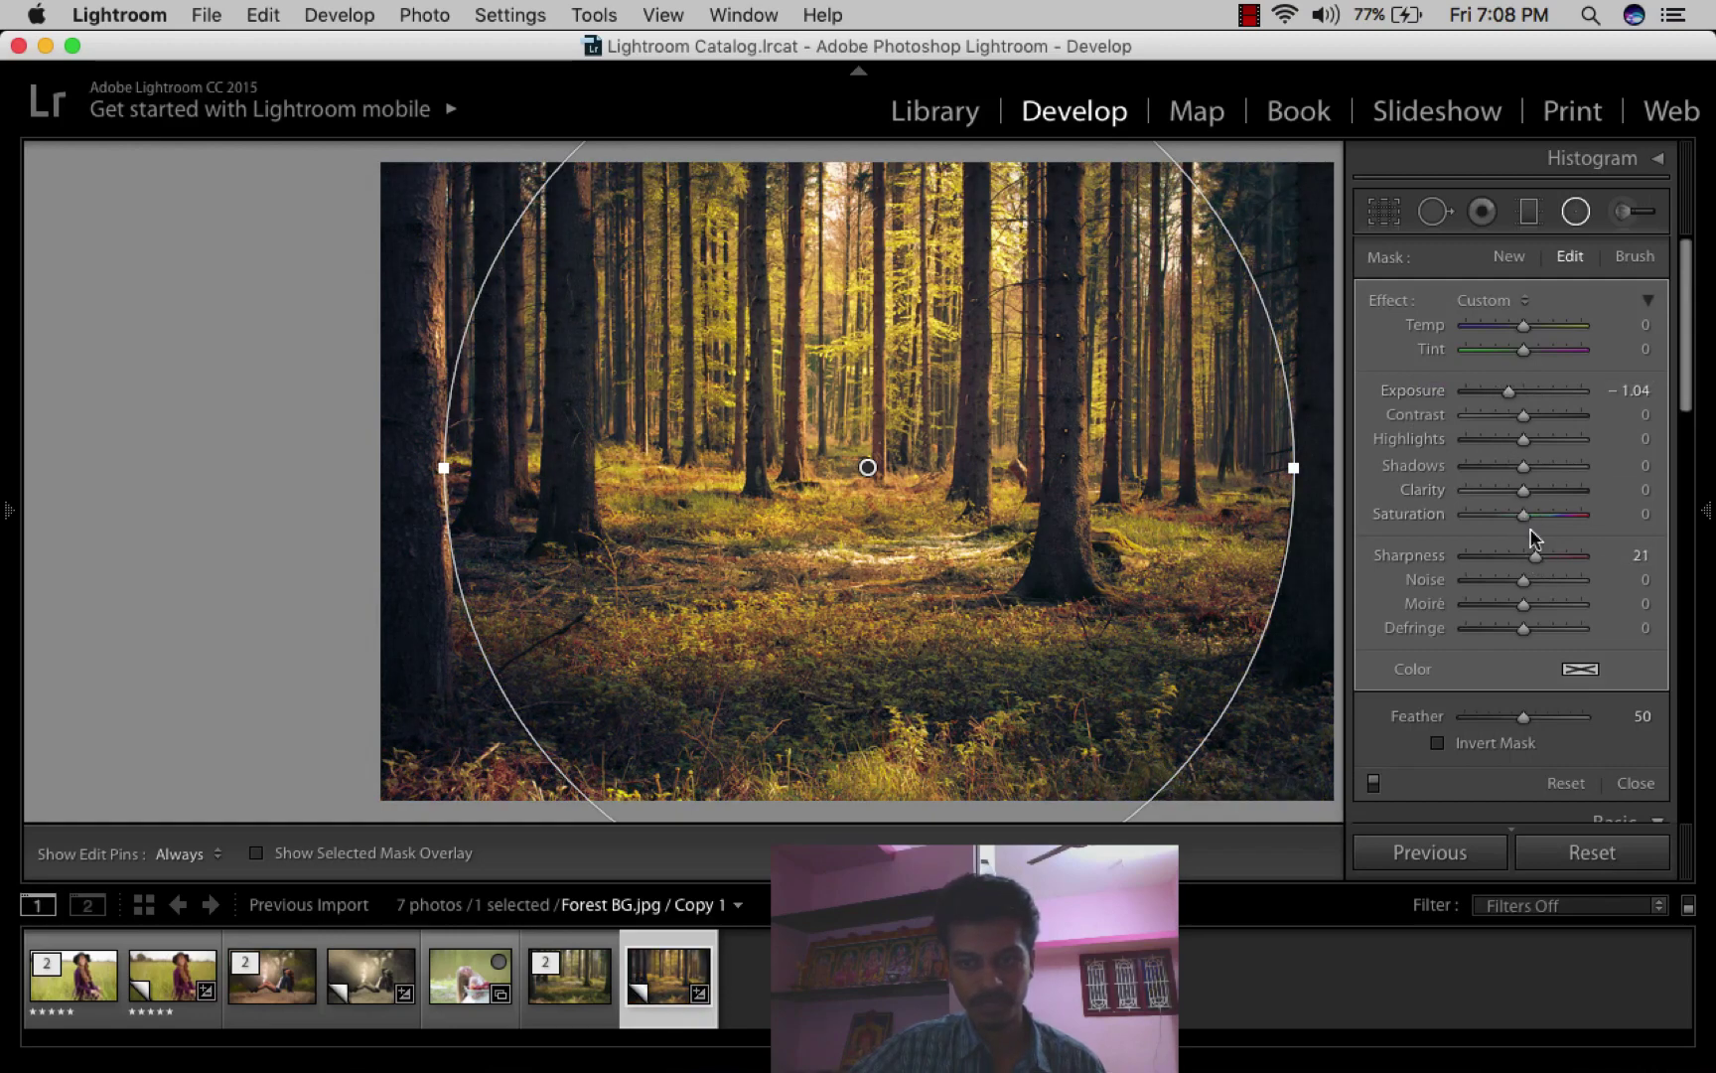
left_click_drag(1525, 418, 1593, 441)
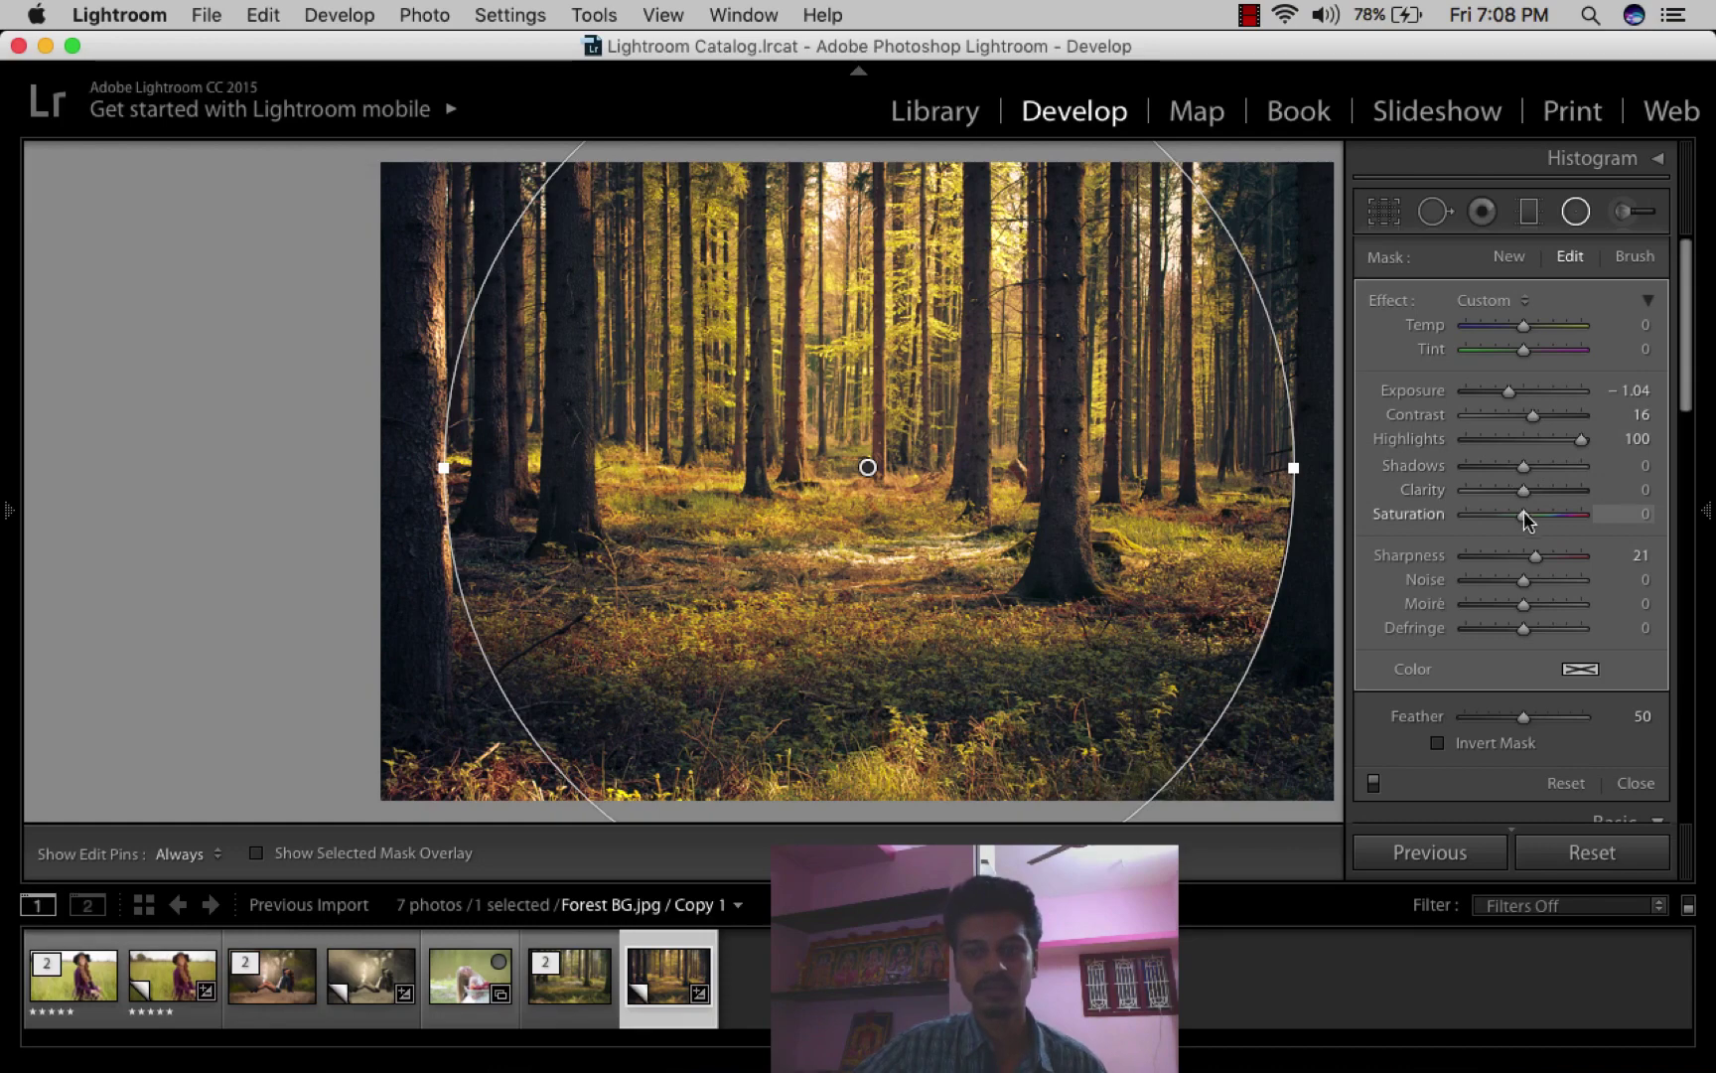
left_click_drag(1524, 514, 1570, 474)
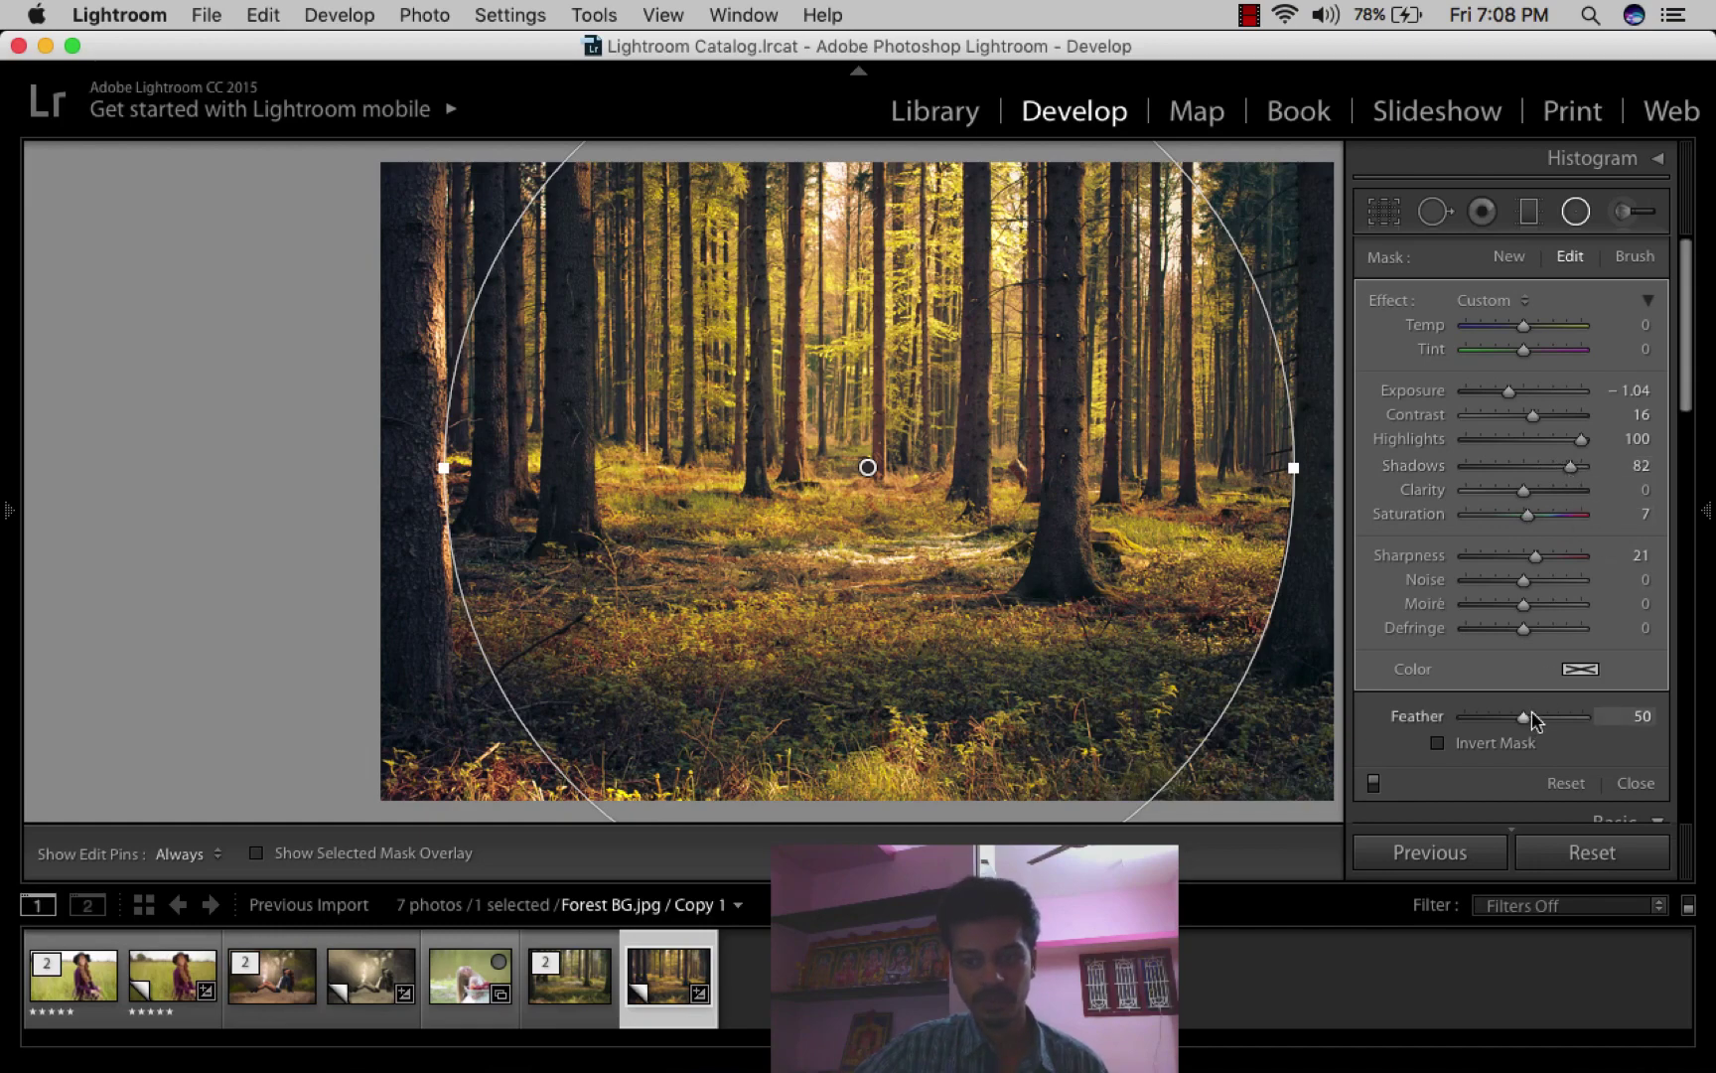
left_click_drag(1524, 716, 1558, 730)
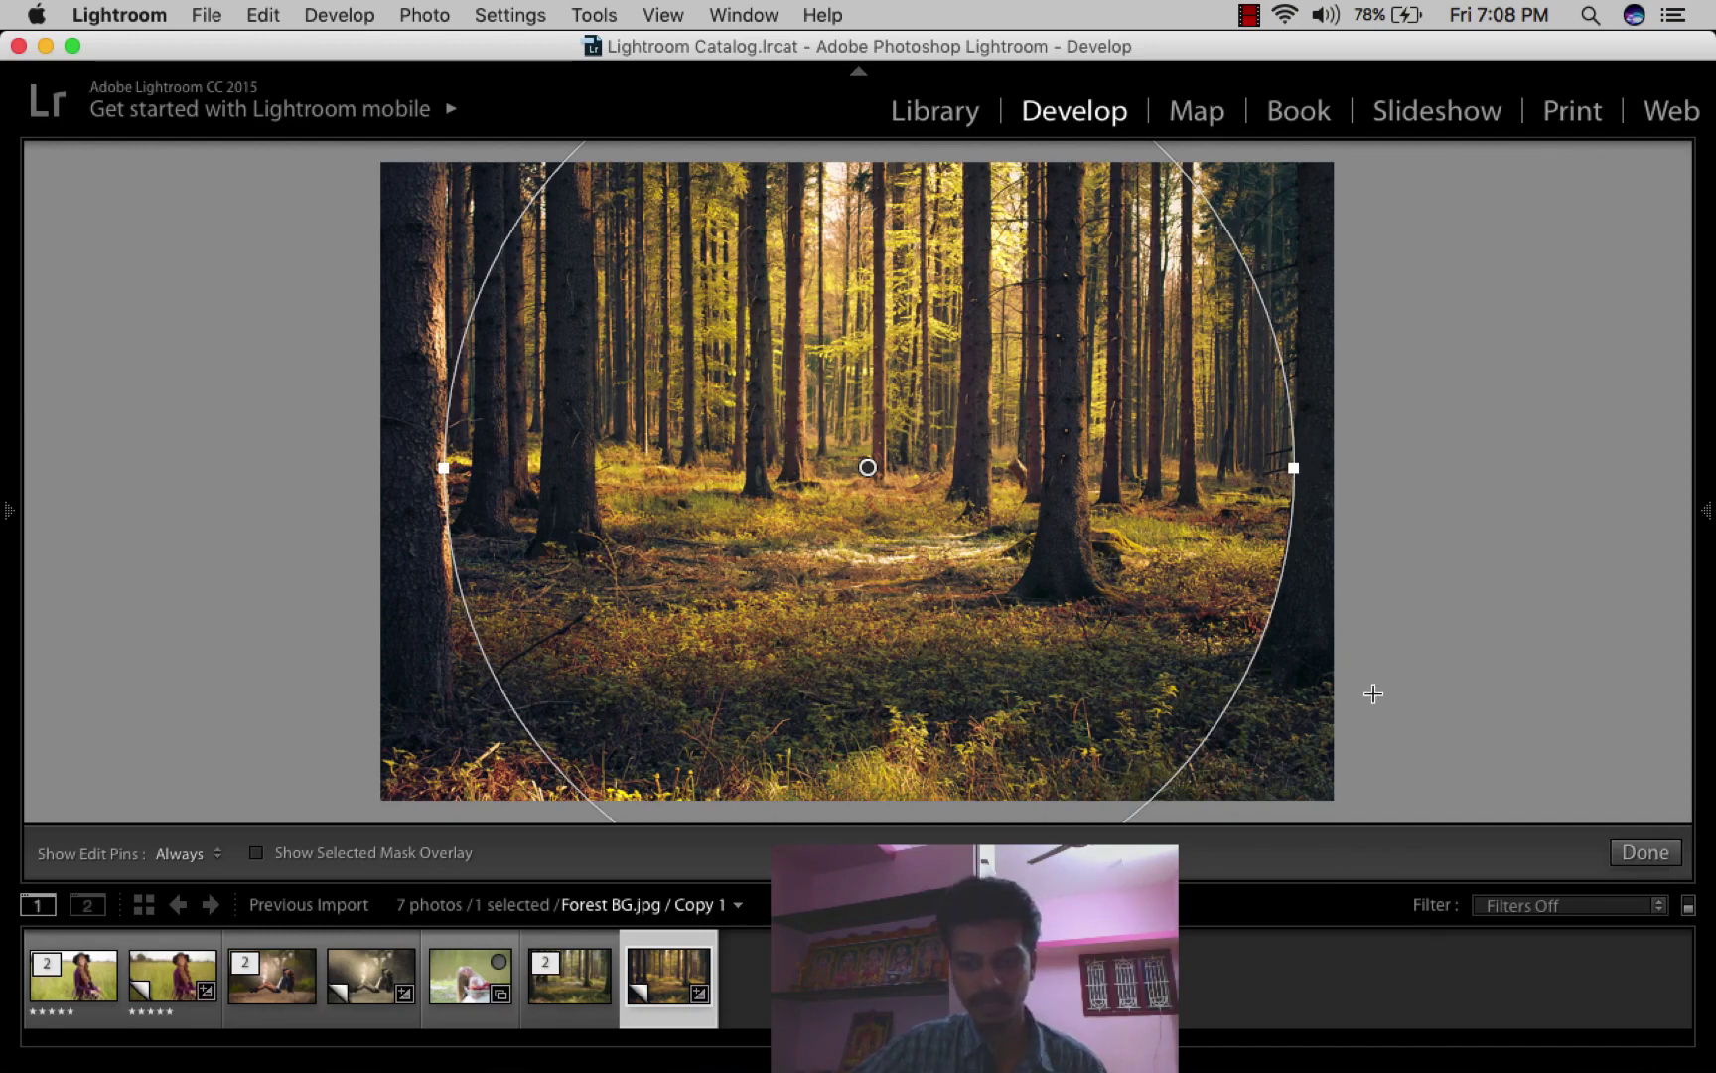
- Close the radial filter with Done and view the forest copy's Before view, then return to the edit
left_click(1649, 854)
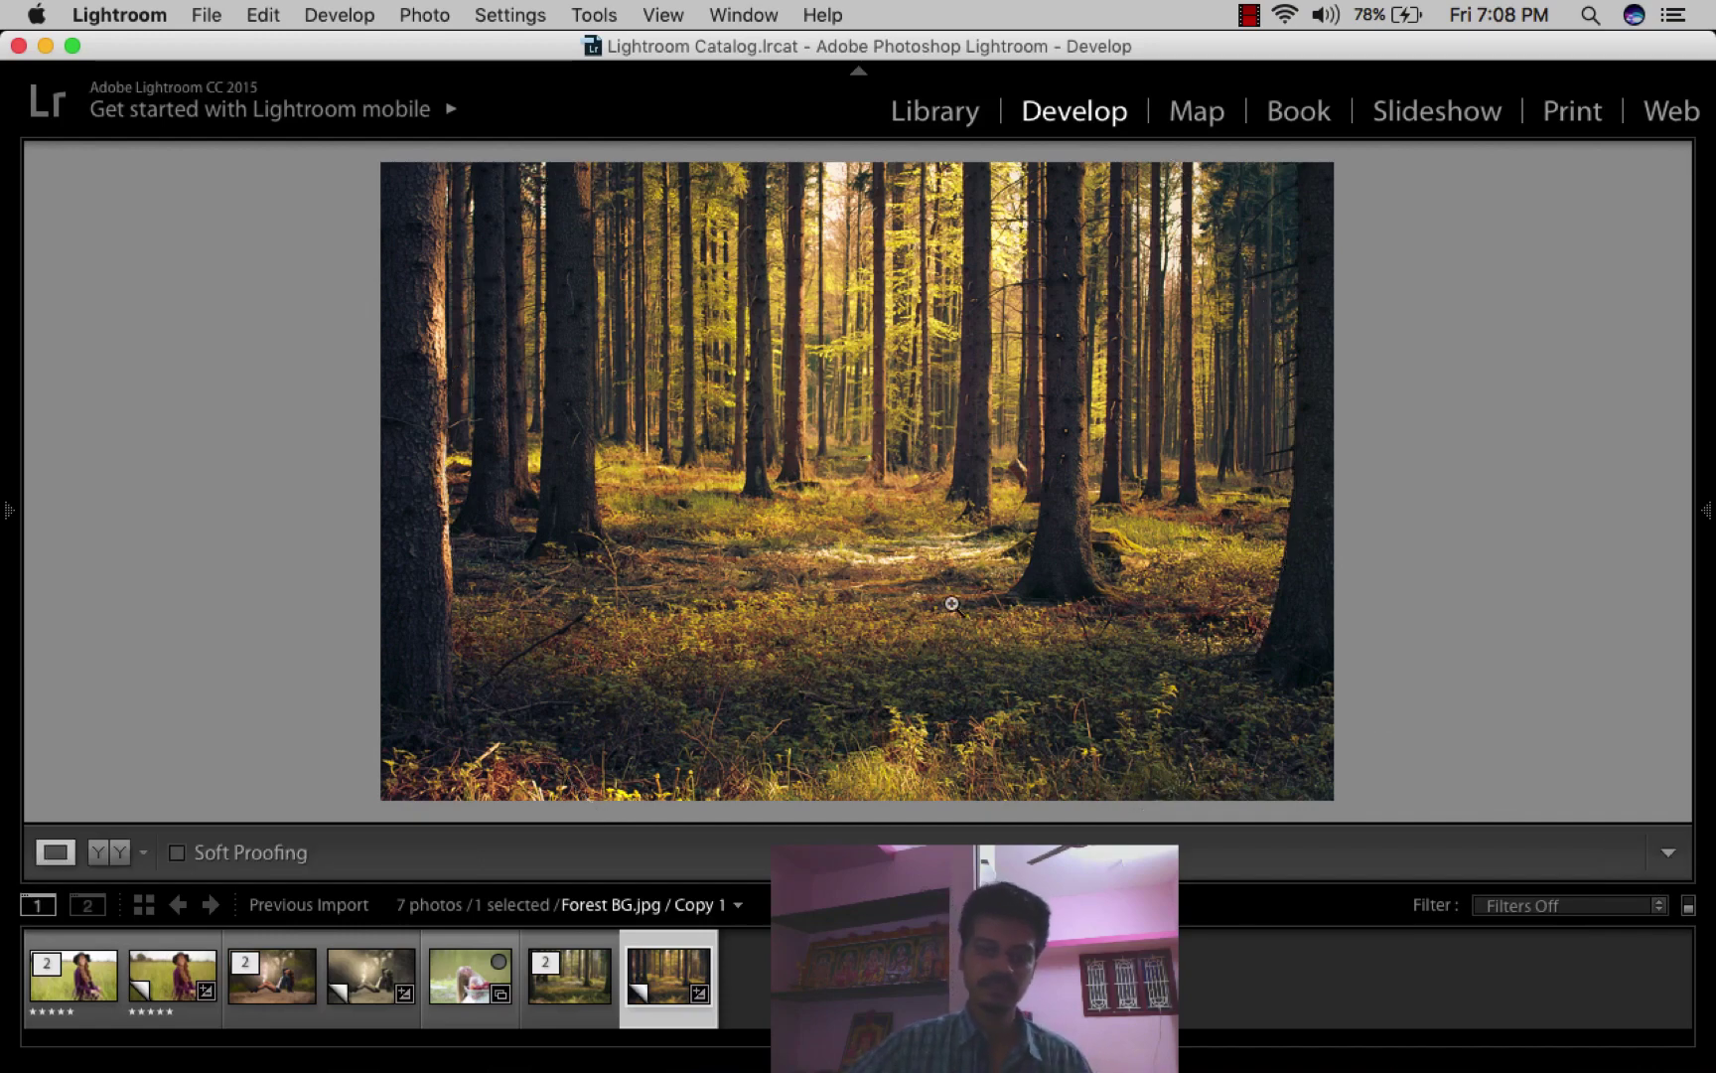
key("backslash")
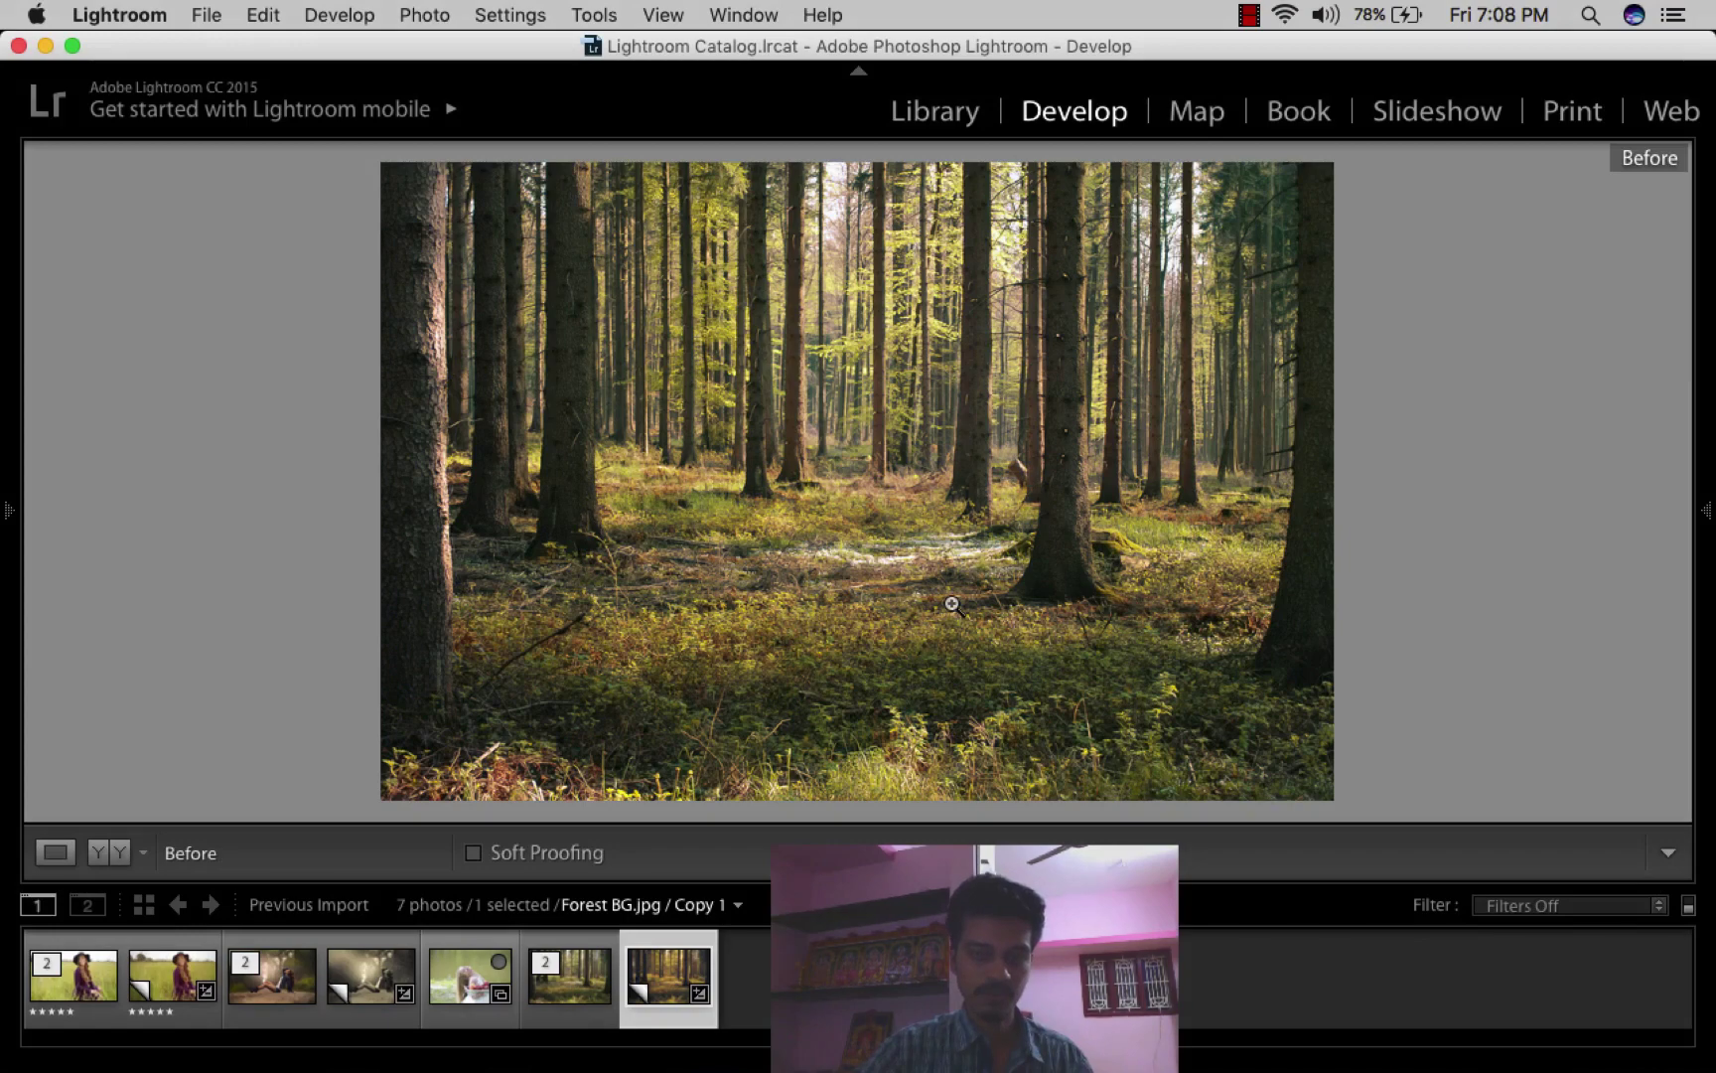
key("backslash")
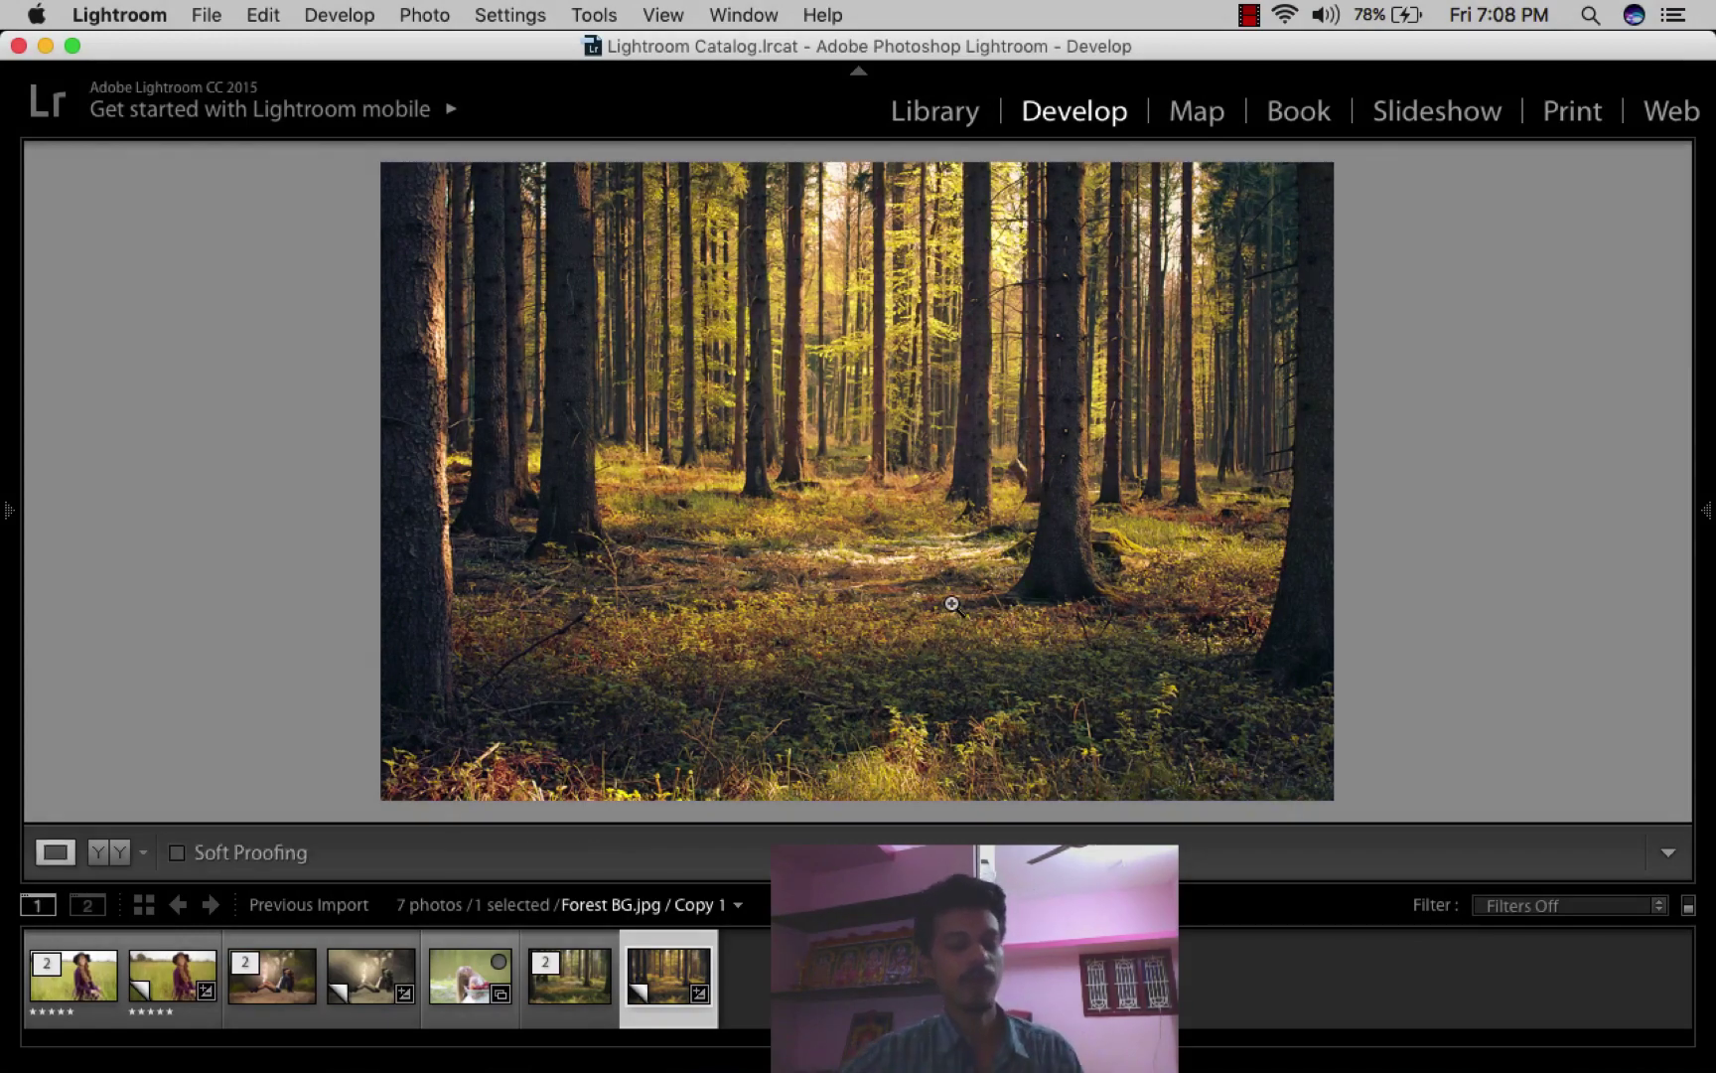